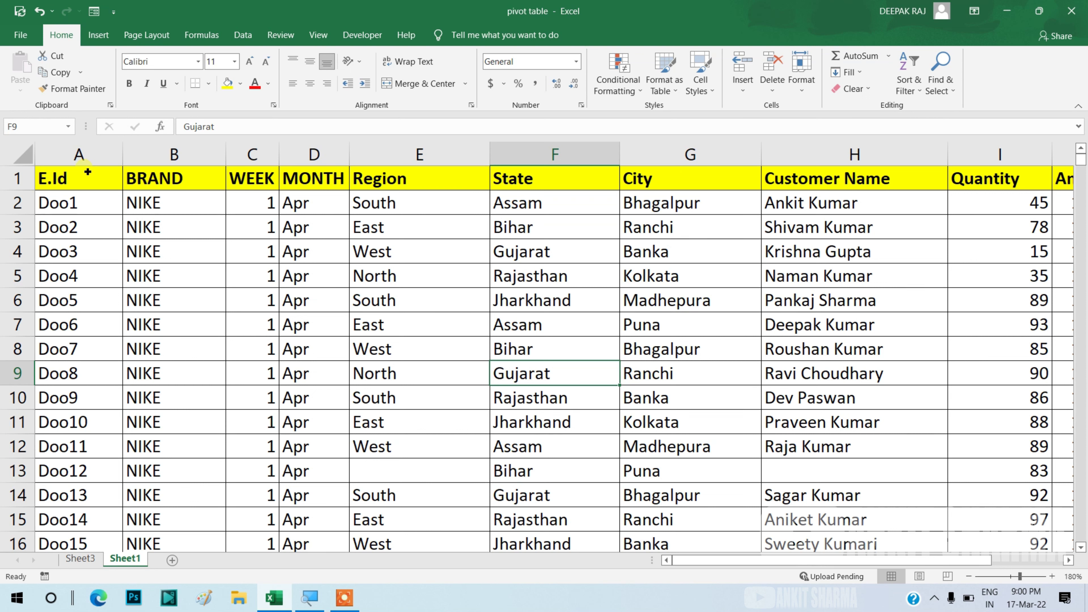
Step: Delete the E.Id column from Sheet1 and insert an empty column A before BRAND
left_click(87, 252)
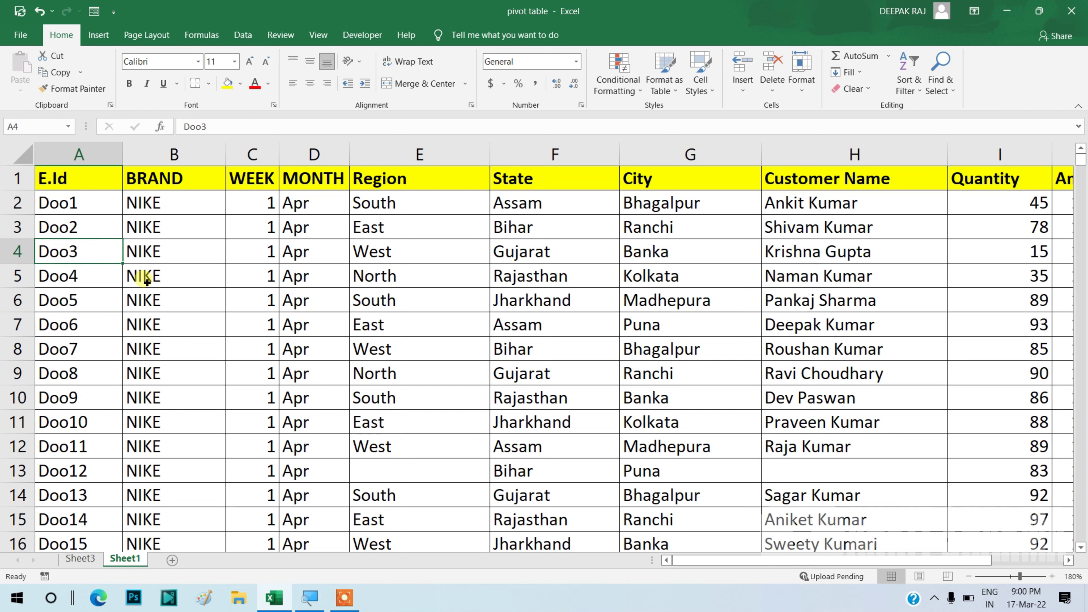
key("ctrl+space")
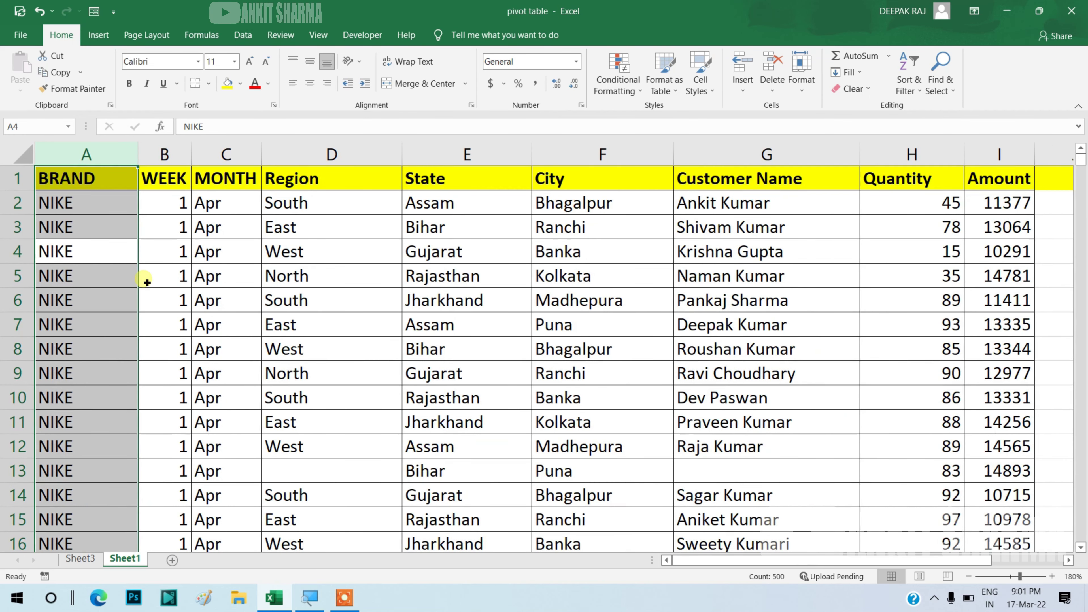
key("ctrl+shift+equal")
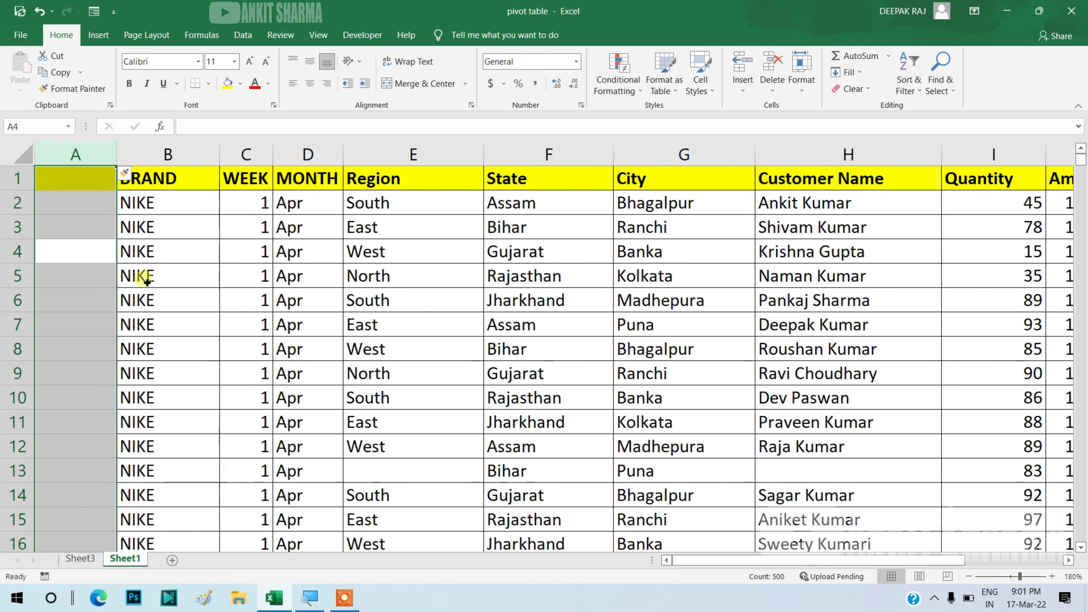
Step: Enter header 'Date' in A1 and 17-03-2022 in A2, then select column A downward
left_click(75, 178)
type("D")
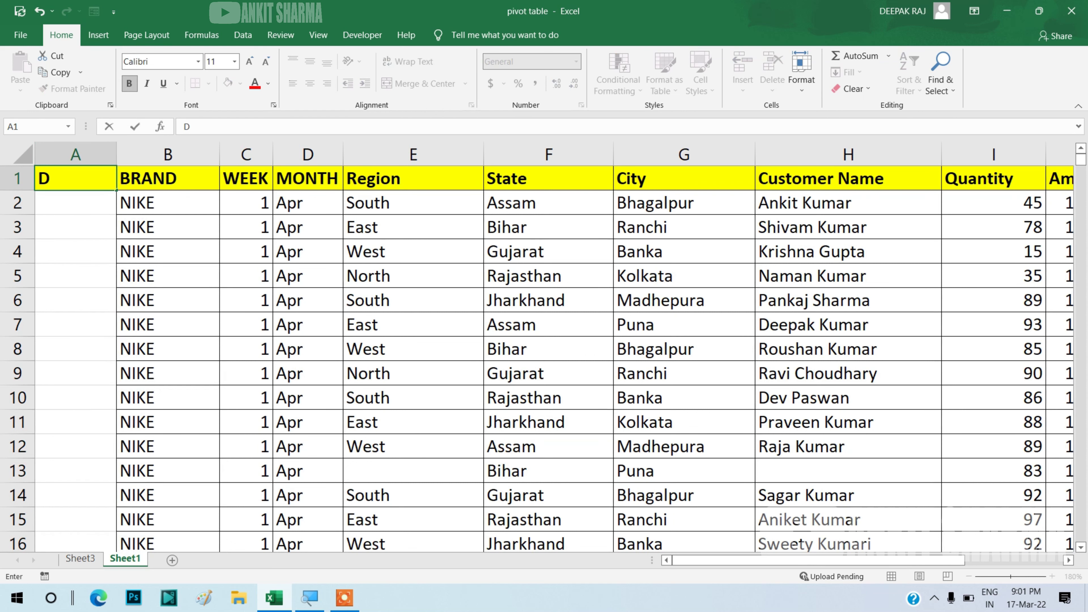
type("ate")
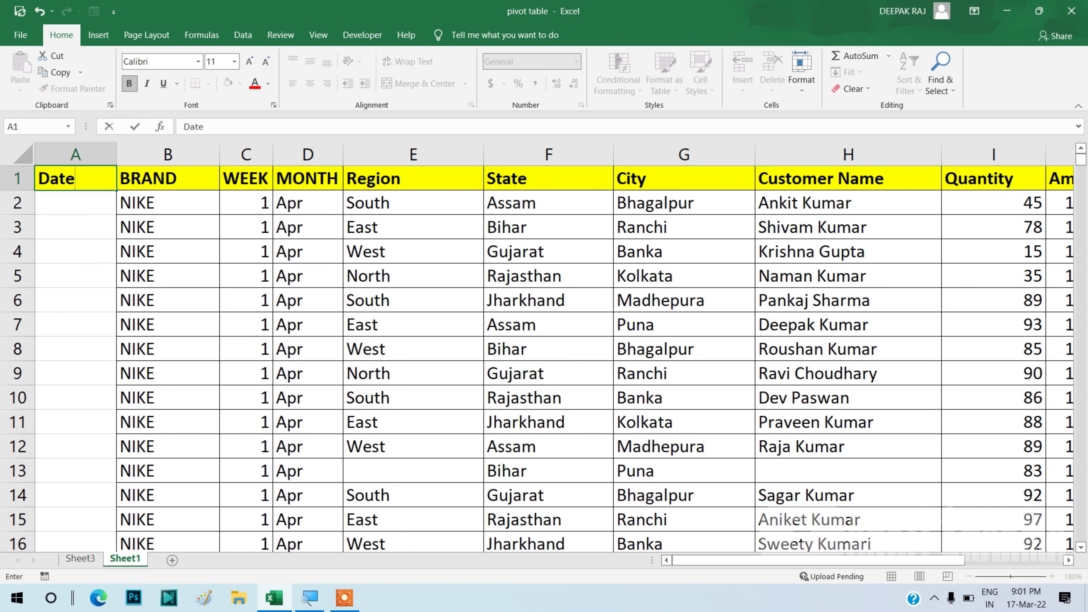
key("Return")
type("1")
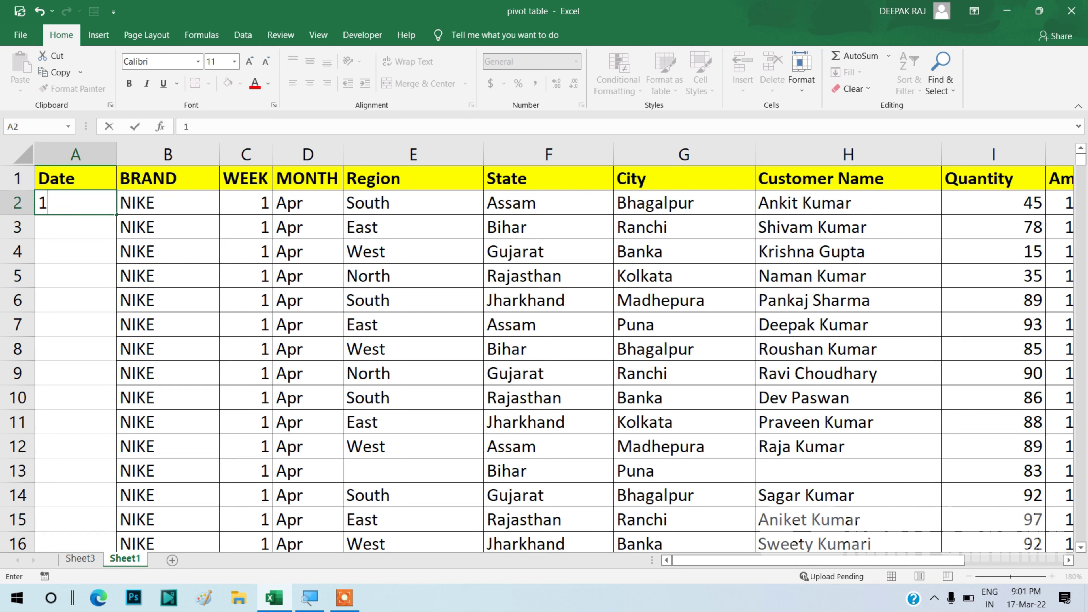
type("7-")
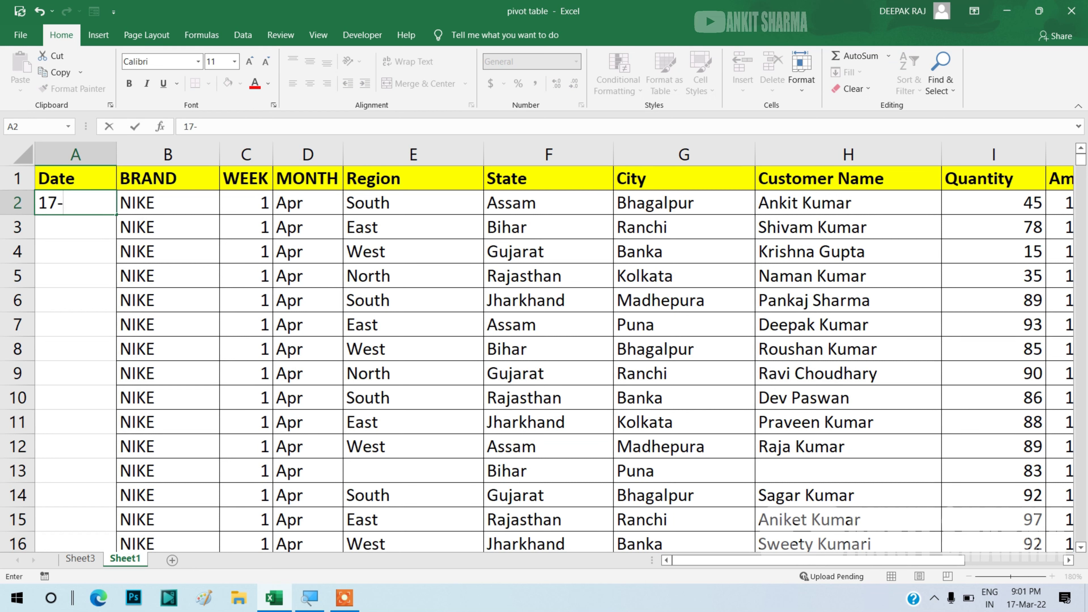
type("03-")
type("3")
key("BackSpace")
type("20")
type("22")
key("Return")
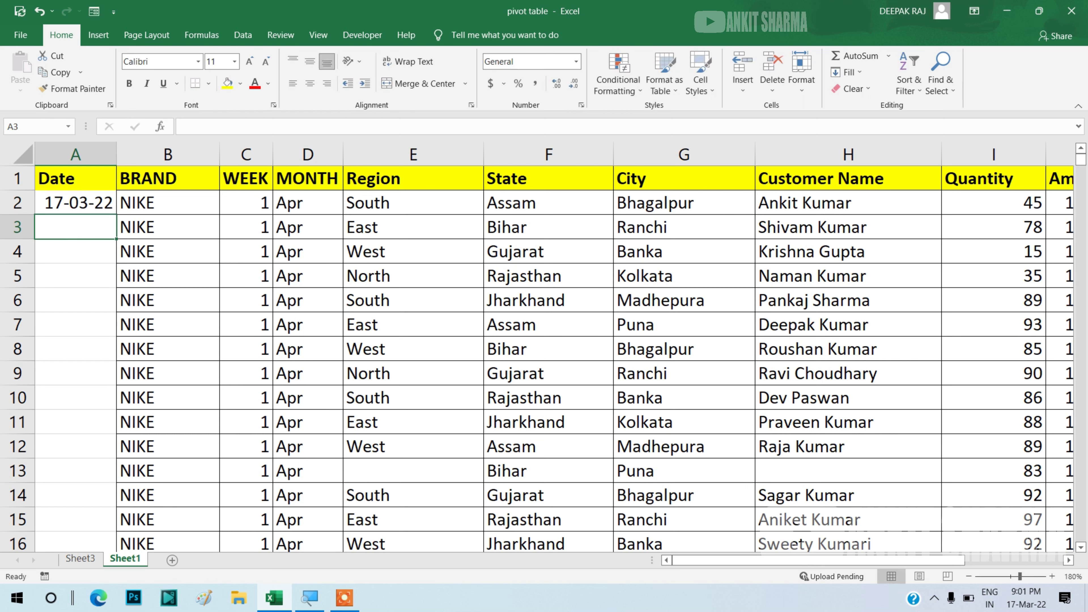
left_click(98, 203)
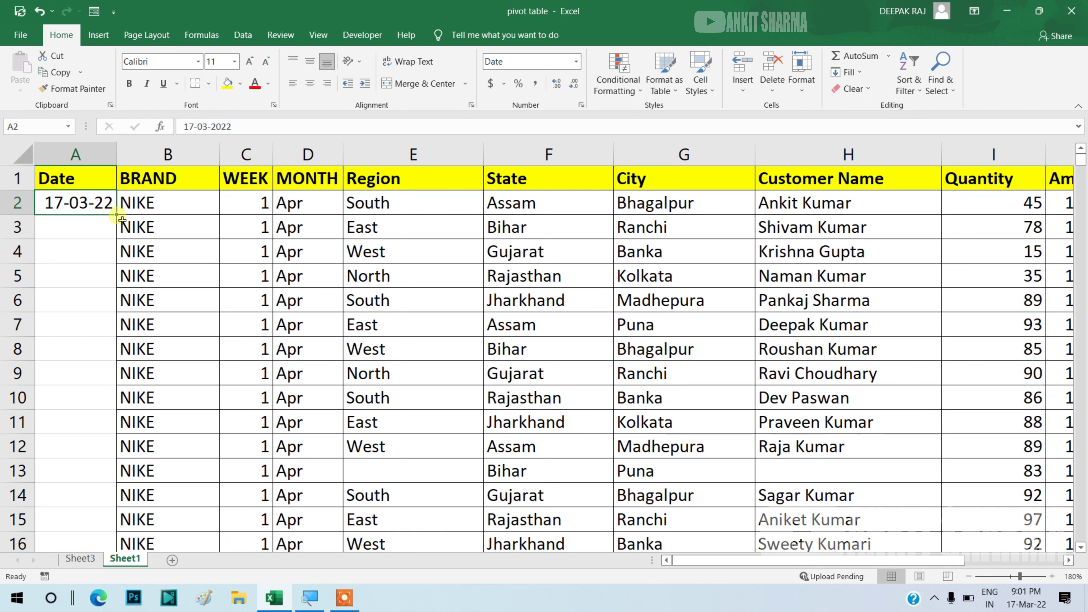
key("ctrl+shift+Down")
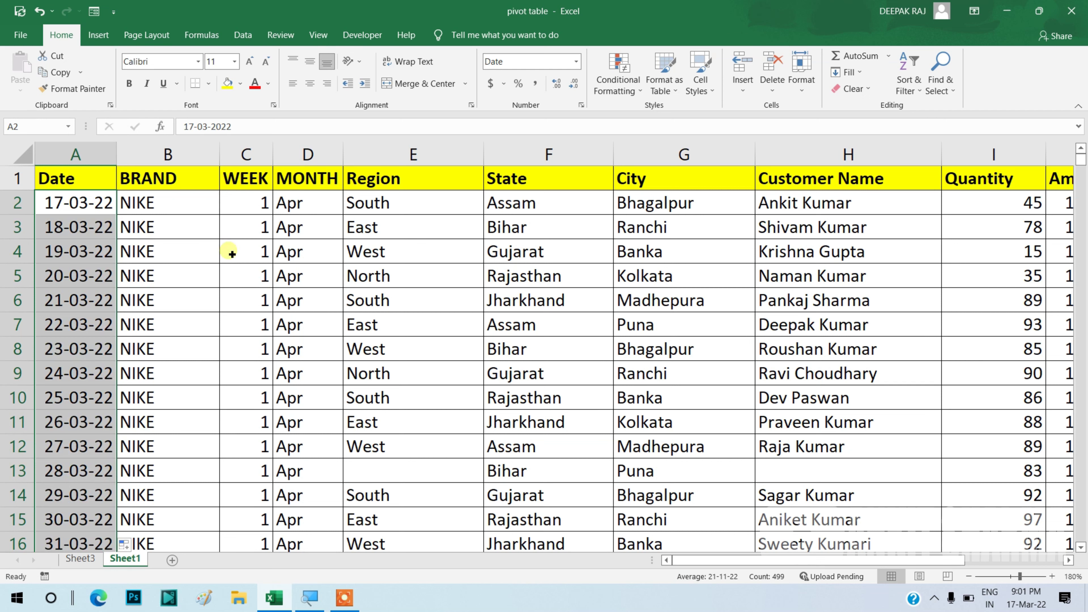
Step: Verify that the Date series ends at 28-07-23 in cell A500
left_click(231, 254)
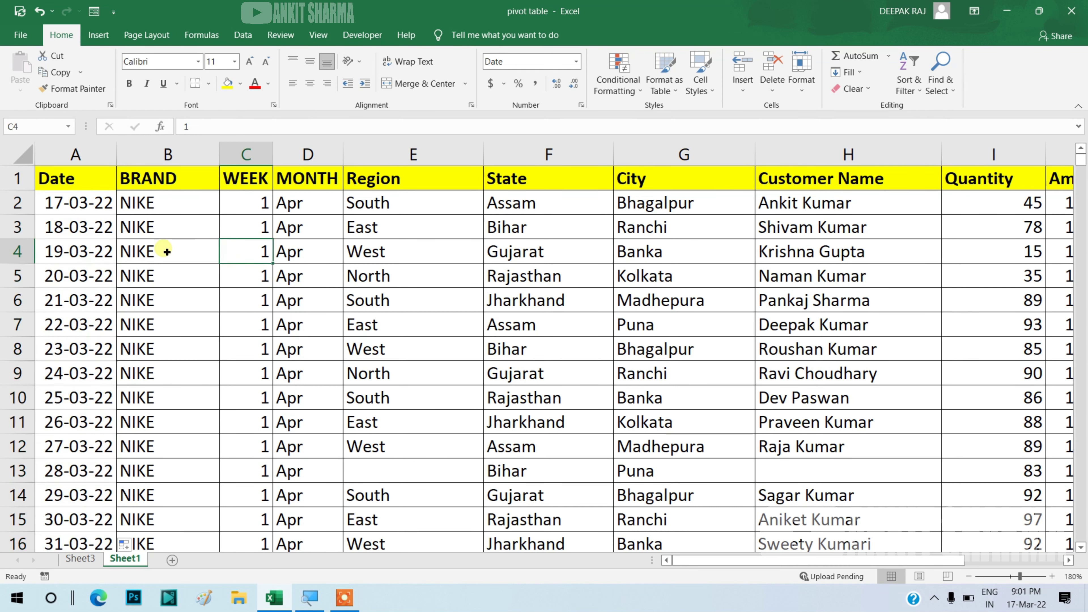
left_click(167, 252)
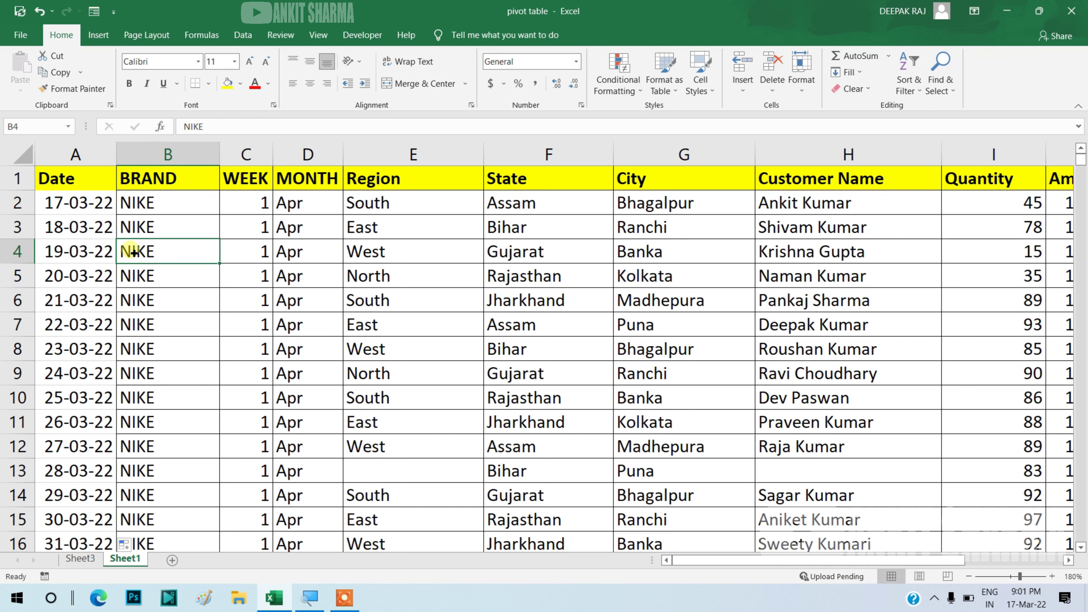
key("ctrl+shift+Down")
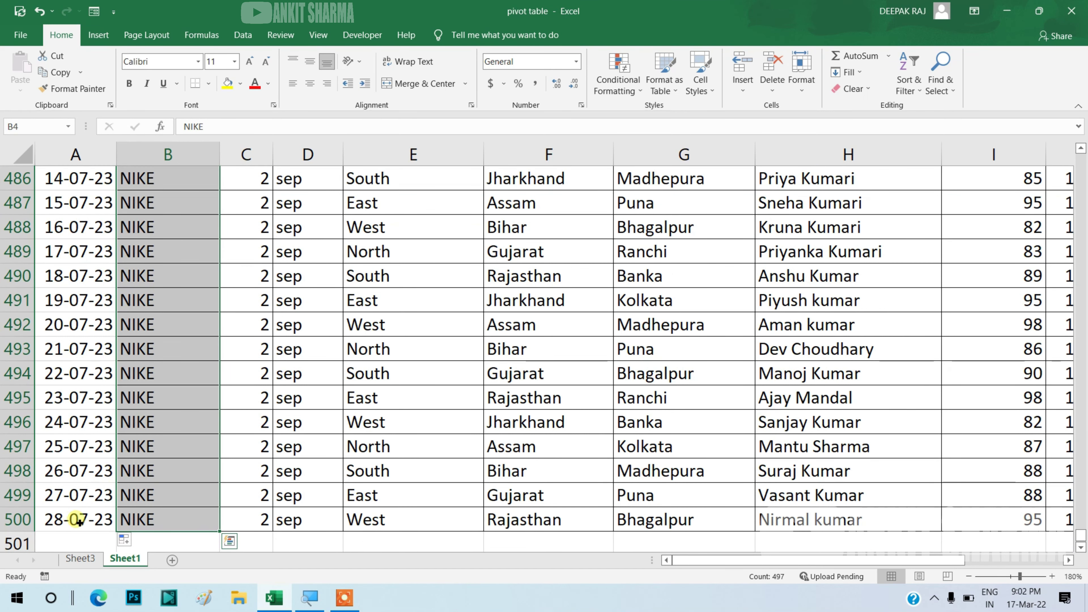
left_click(102, 521)
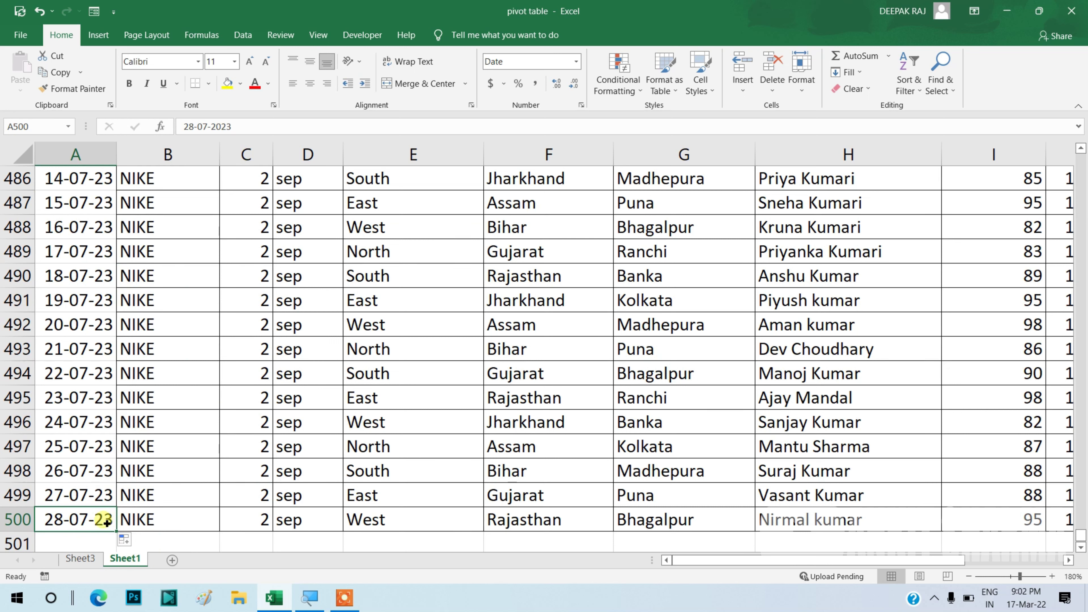
double_click(108, 523)
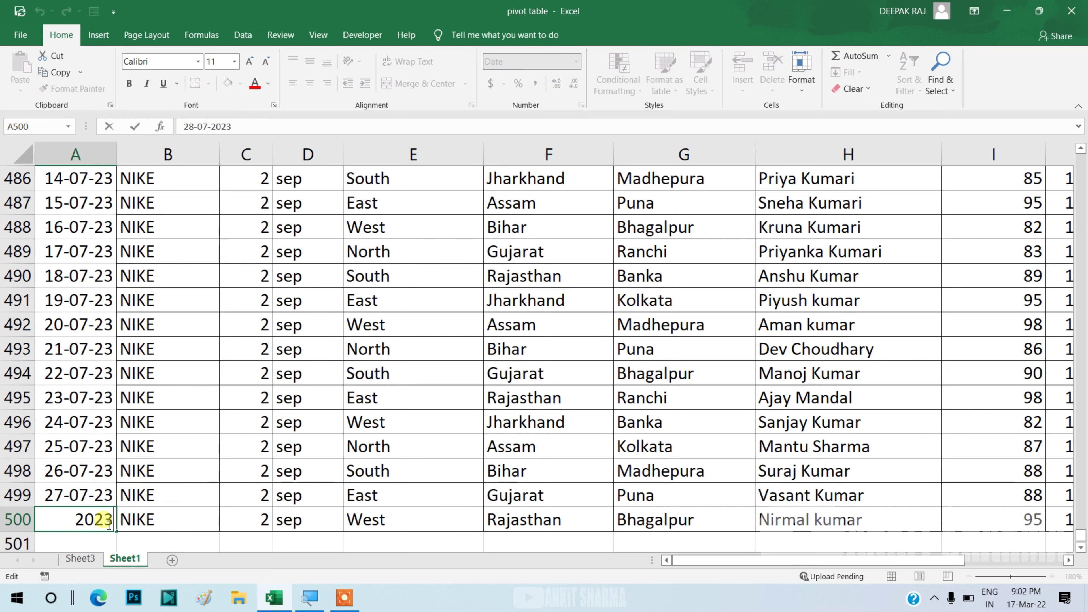
key("Left")
key("Left")
key("Left")
key("Escape")
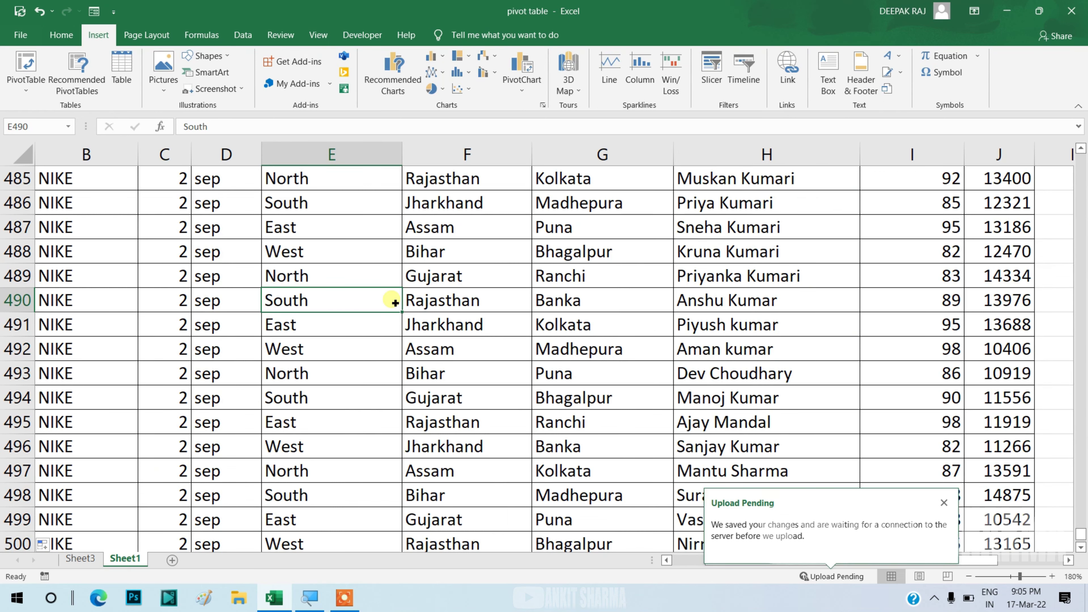
Step: Build an empty PivotTable1 on a new worksheet from Sheet1!A1:J500
key("ctrl+a")
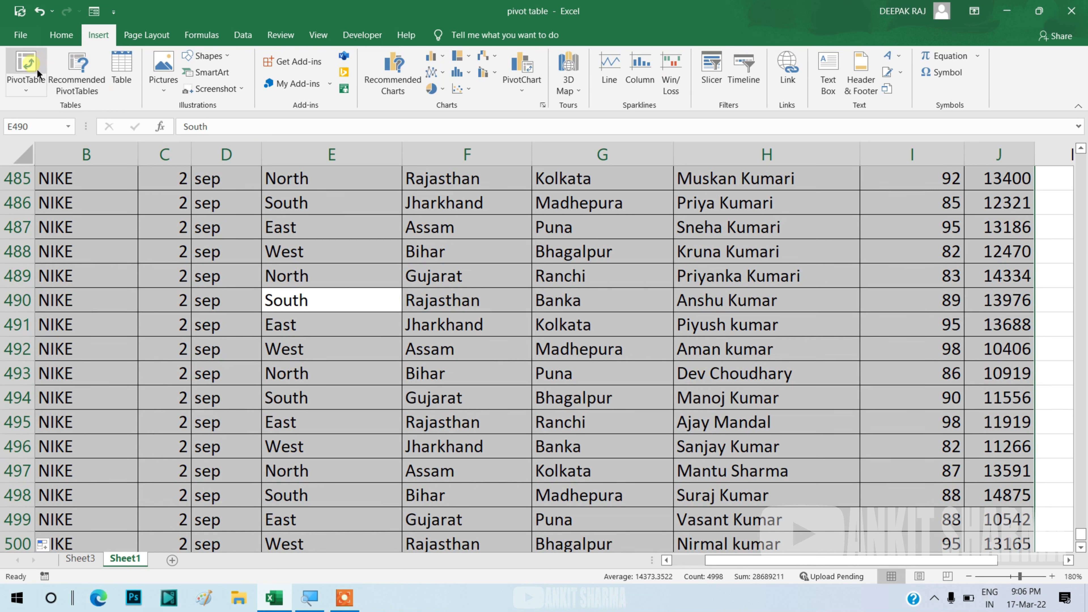
left_click(27, 69)
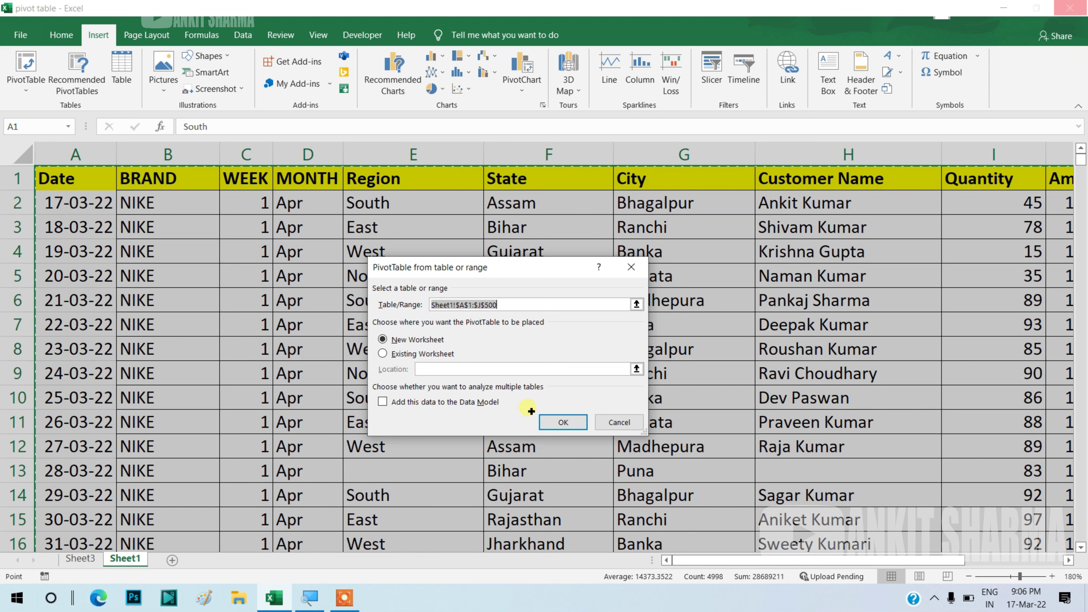
left_click(556, 428)
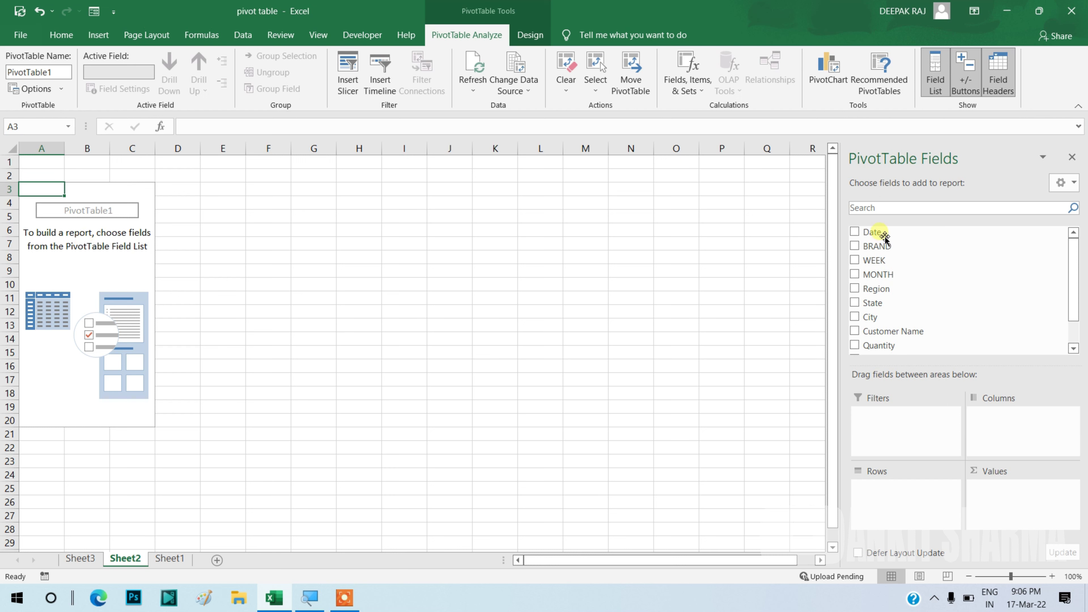
Step: Put BRAND in Rows, MONTH in Columns and Quantity in Values, viewed at 150% zoom
left_click(878, 246)
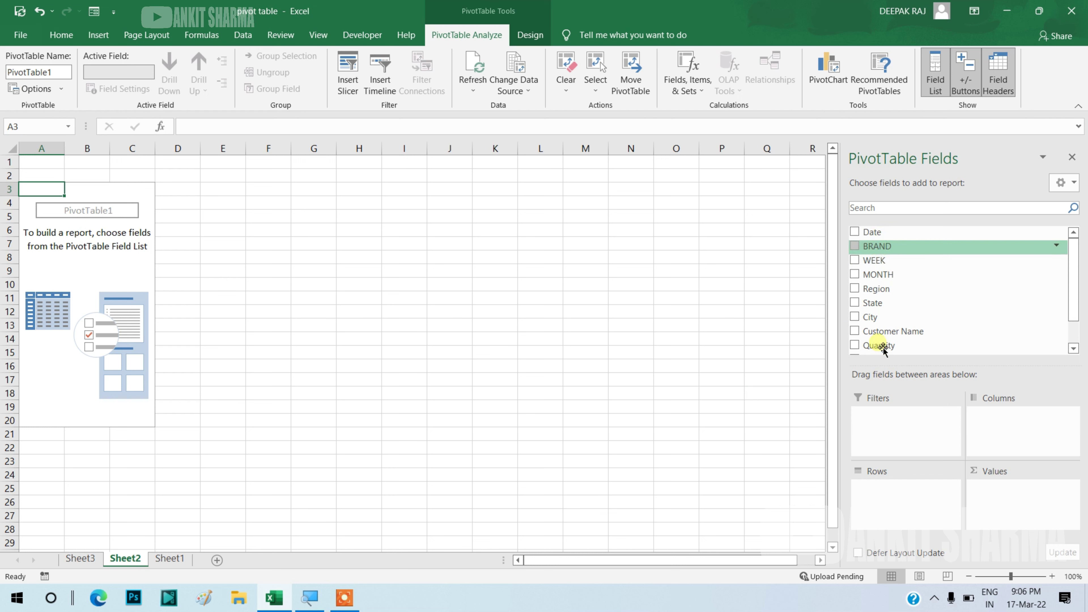
left_click_drag(883, 347, 893, 505)
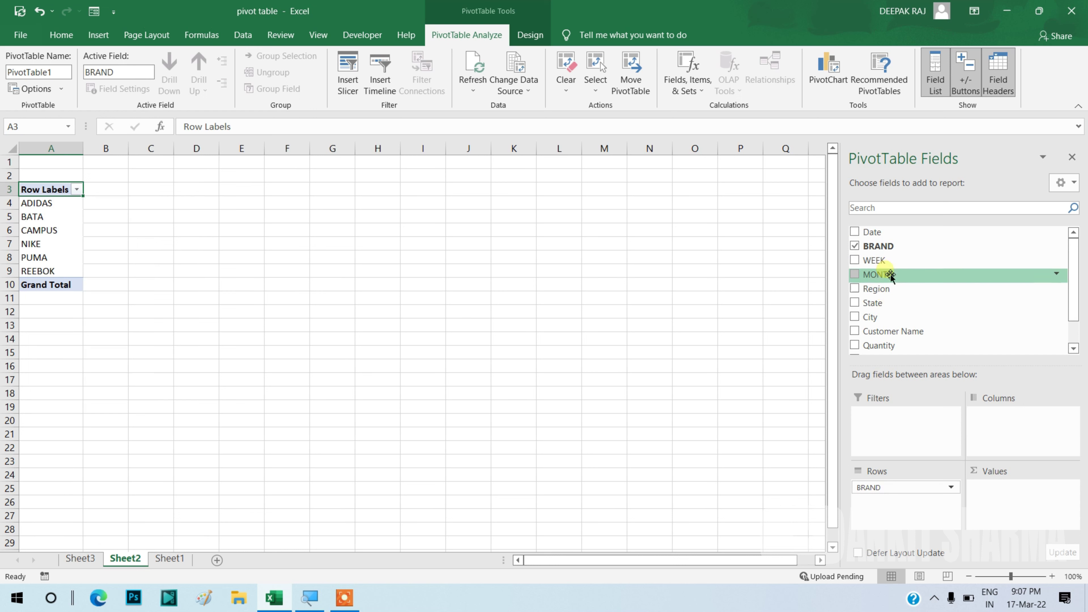
mouse_move(890, 277)
left_mouse_down()
mouse_move(974, 414)
mouse_move(1019, 459)
left_mouse_up()
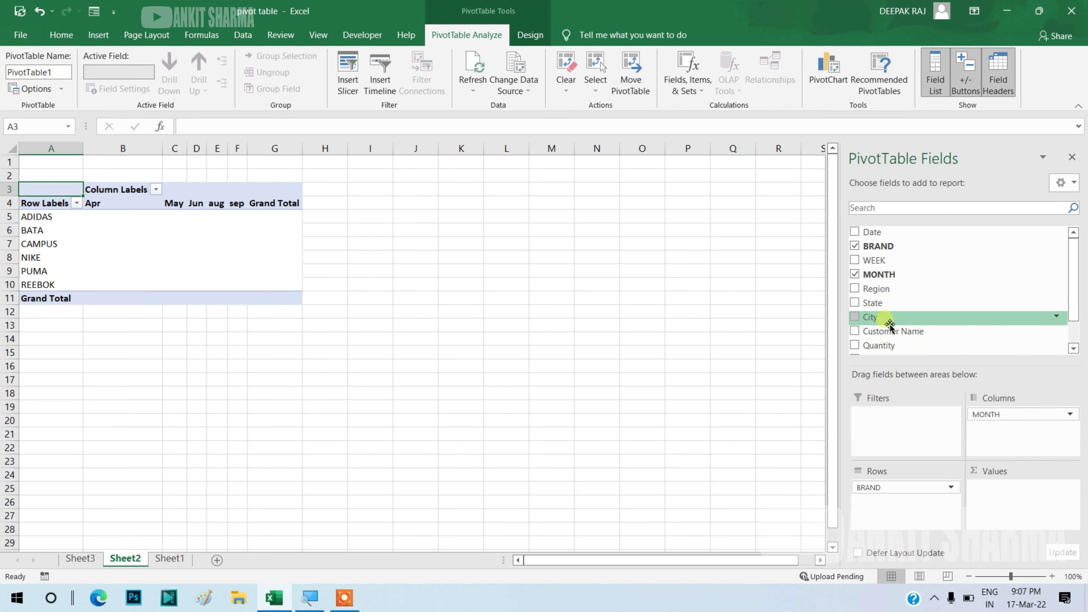
left_click_drag(886, 352, 988, 493)
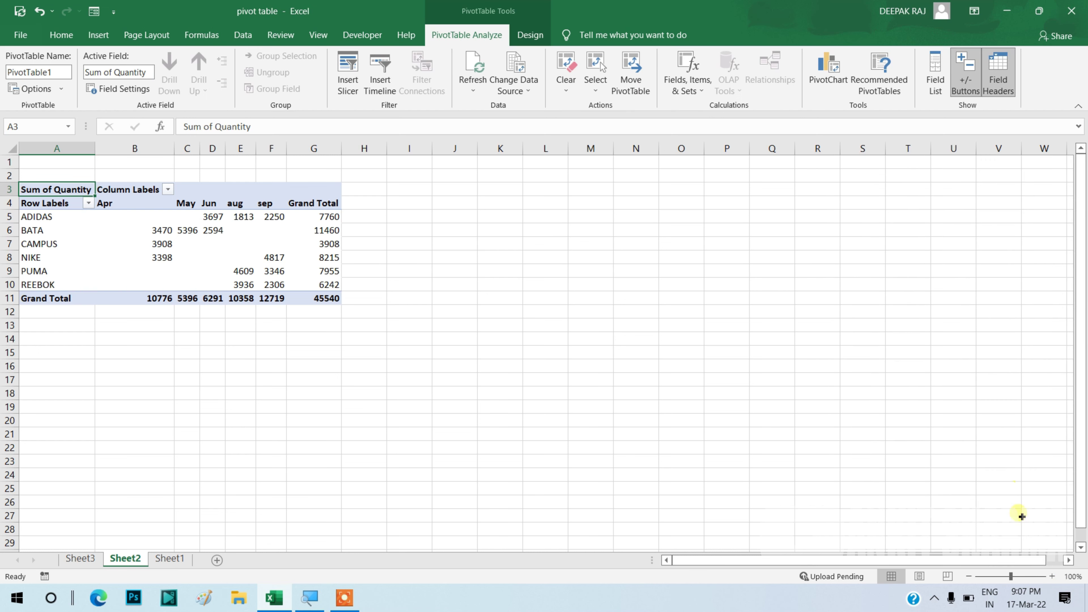
left_click(1052, 576)
left_click(1052, 576)
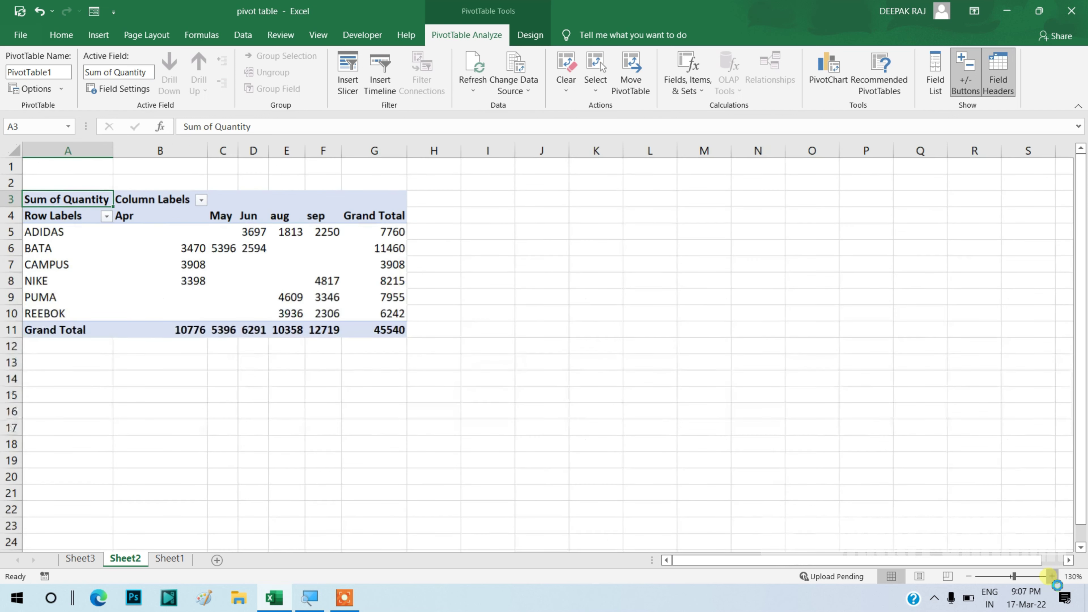
left_click(1052, 577)
left_click(1052, 576)
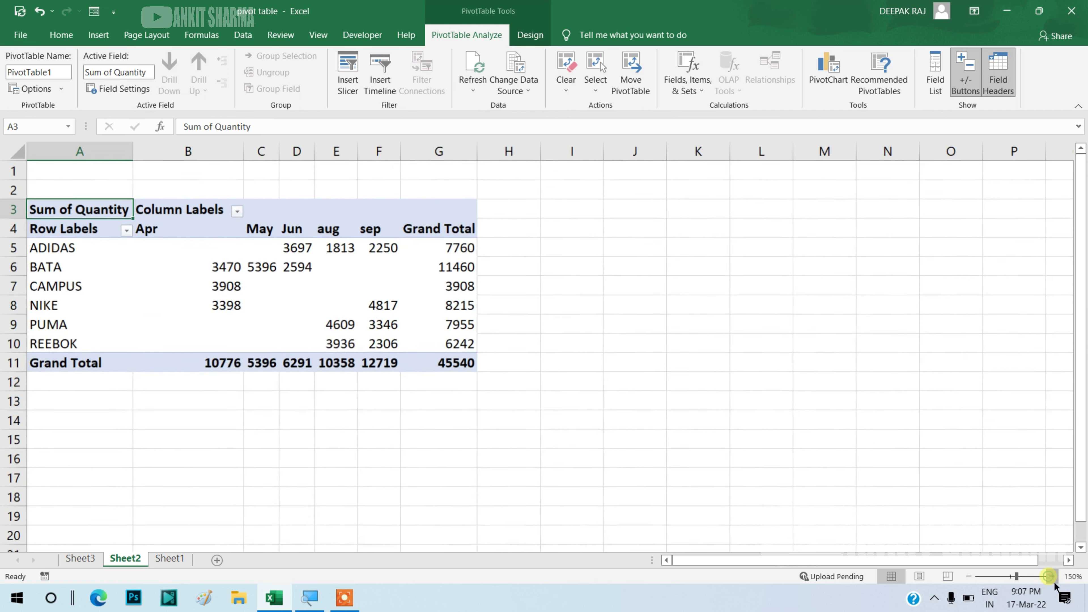
left_click(1053, 577)
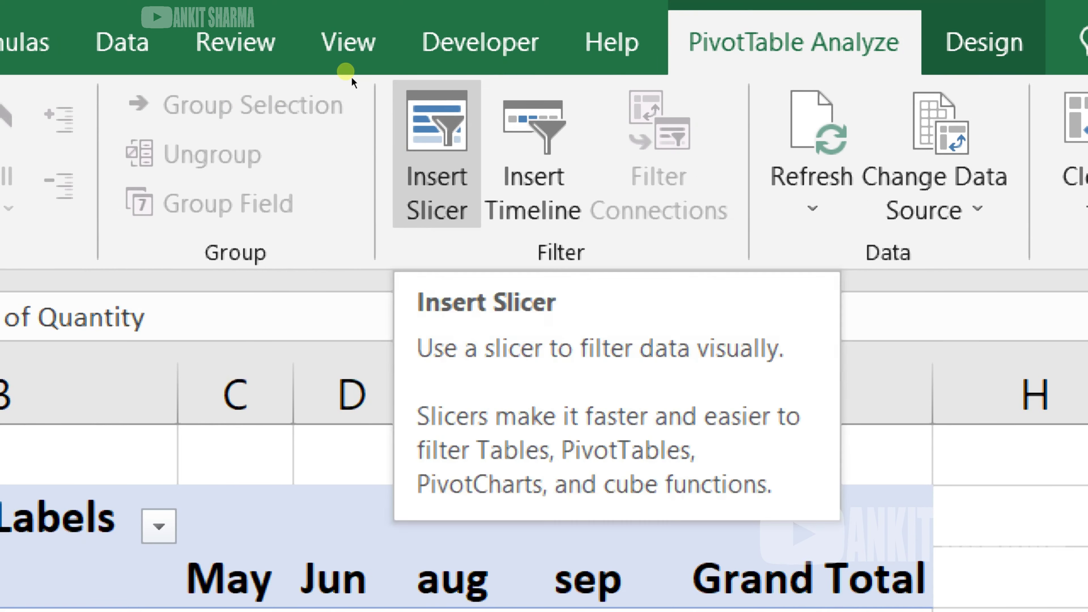
Step: Insert a State slicer for the PivotTable
left_click(437, 155)
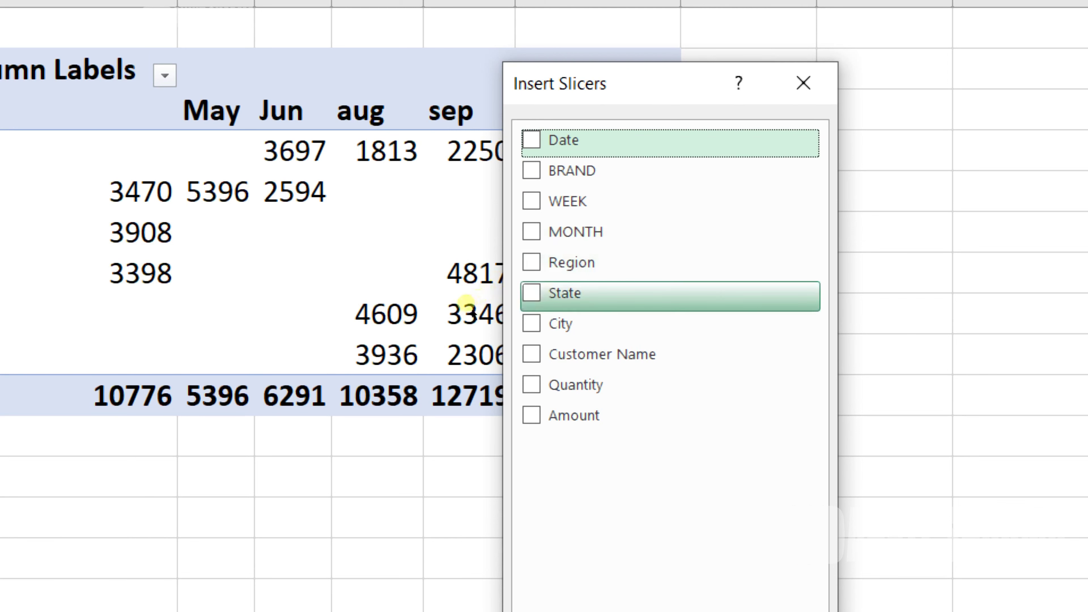
left_click(564, 293)
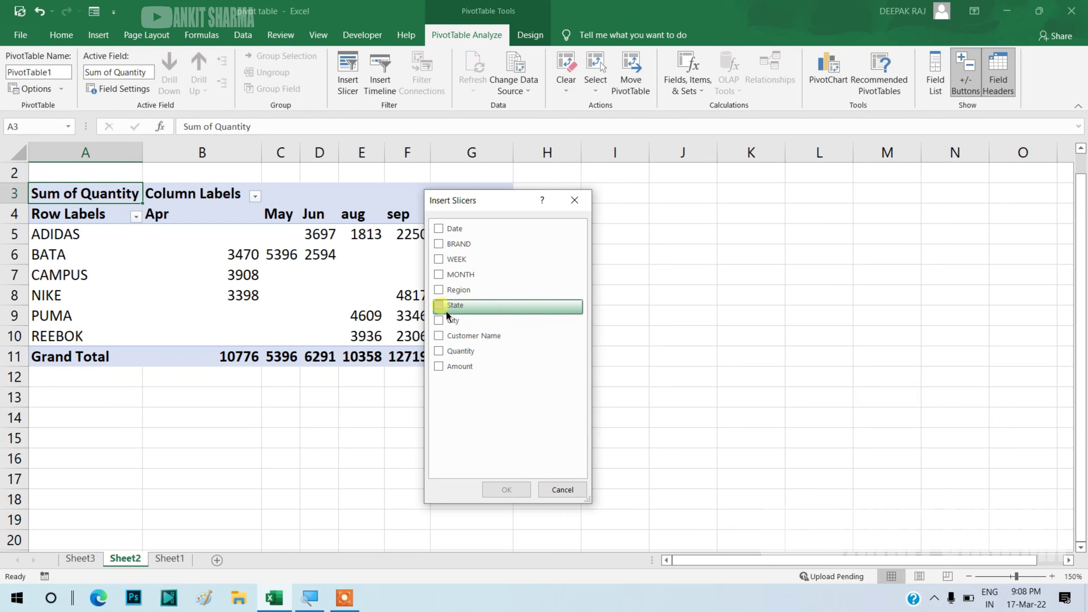
left_click(440, 305)
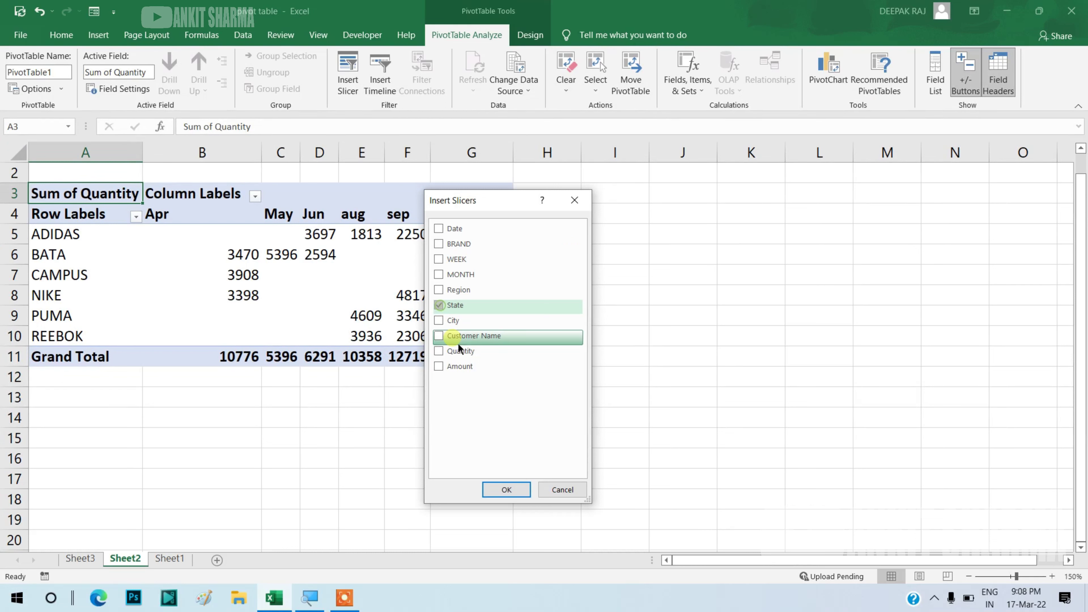
left_click(521, 498)
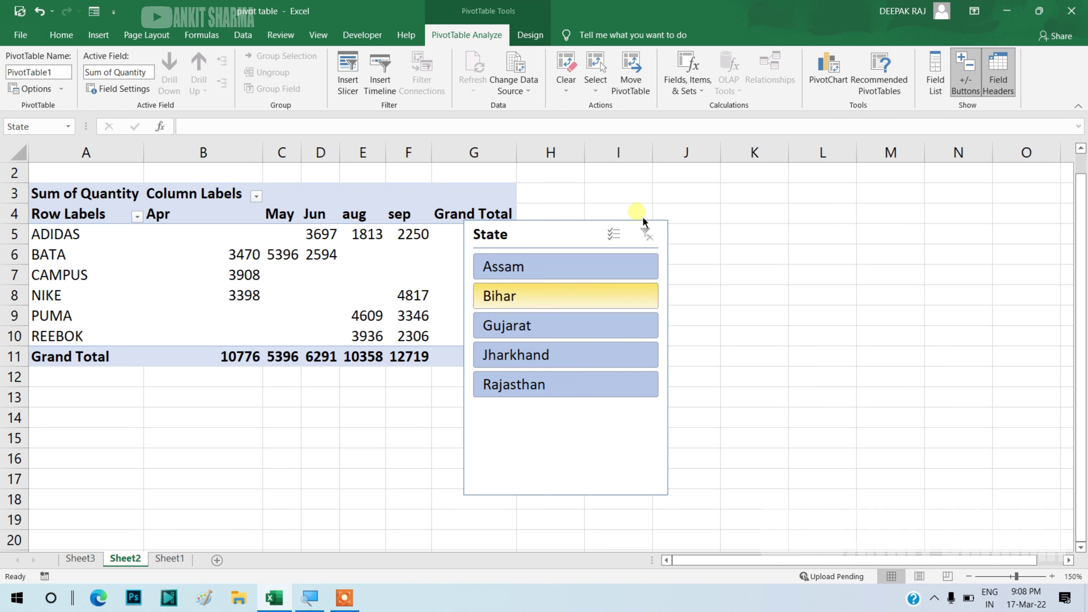
Step: Filter the PivotTable to Assam and position the State slicer over columns I to K
left_click_drag(569, 236, 644, 212)
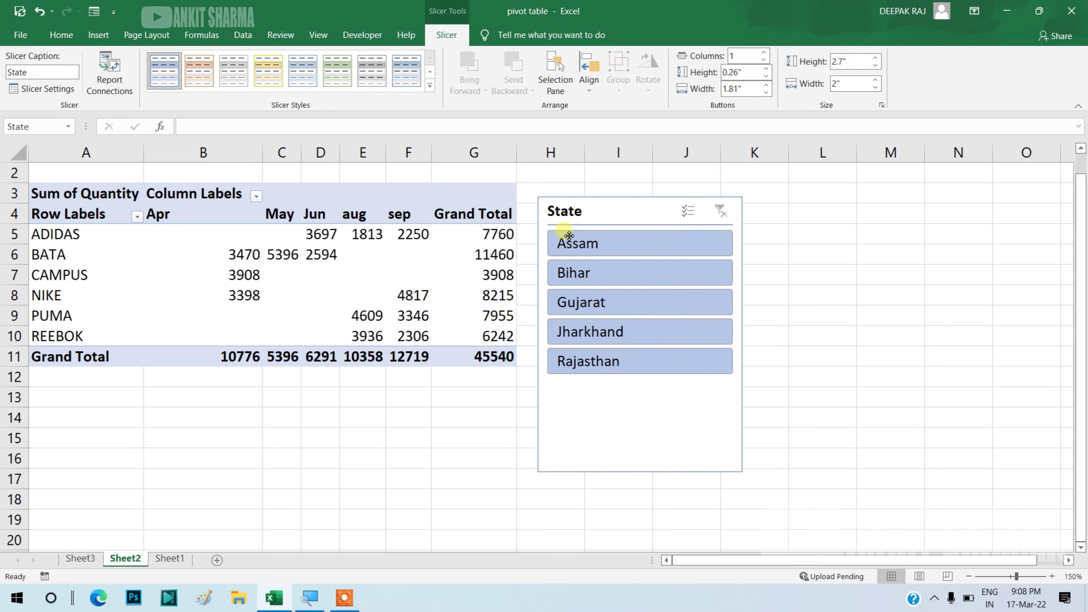
left_click(557, 240)
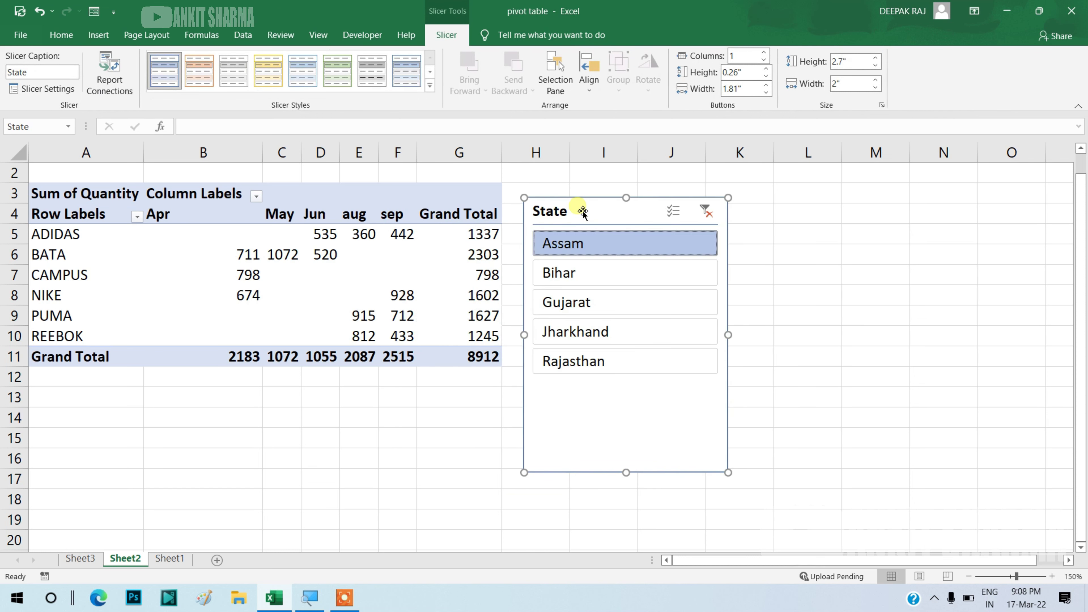
left_click_drag(574, 213, 621, 198)
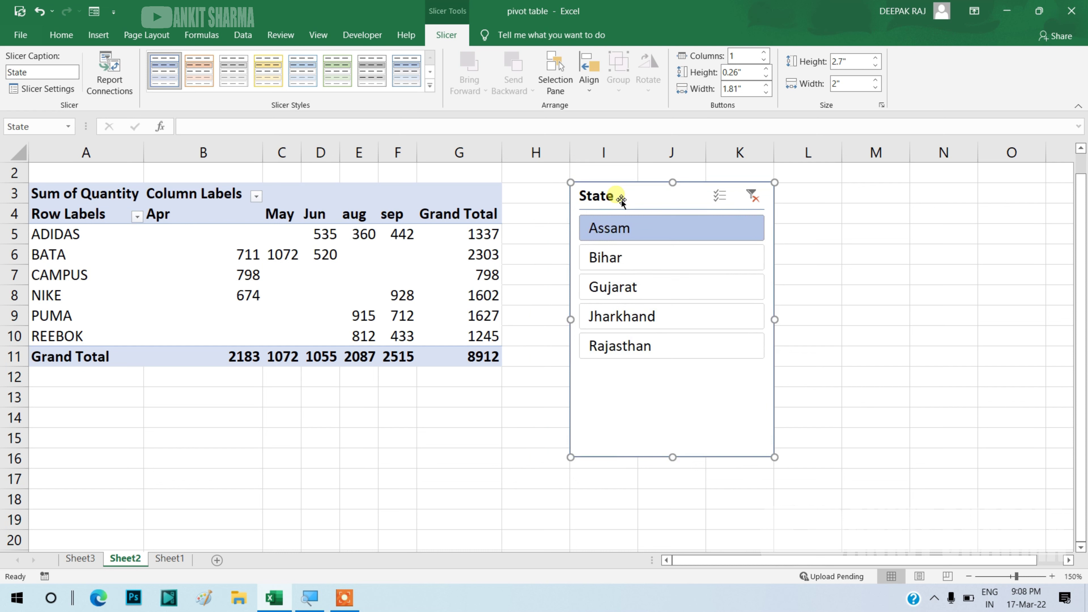
left_click(350, 238)
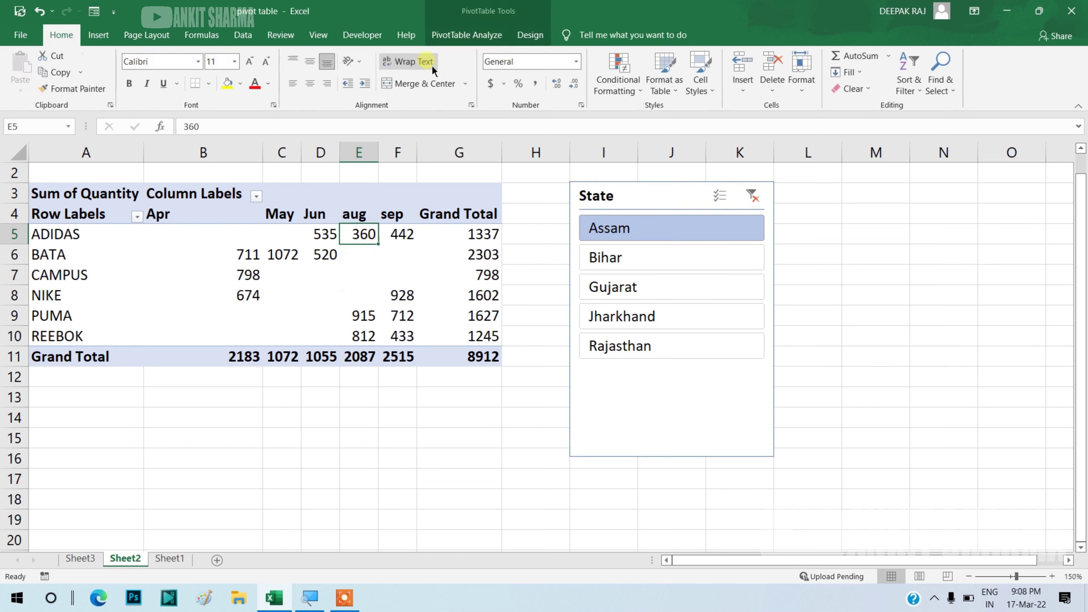
left_click(467, 35)
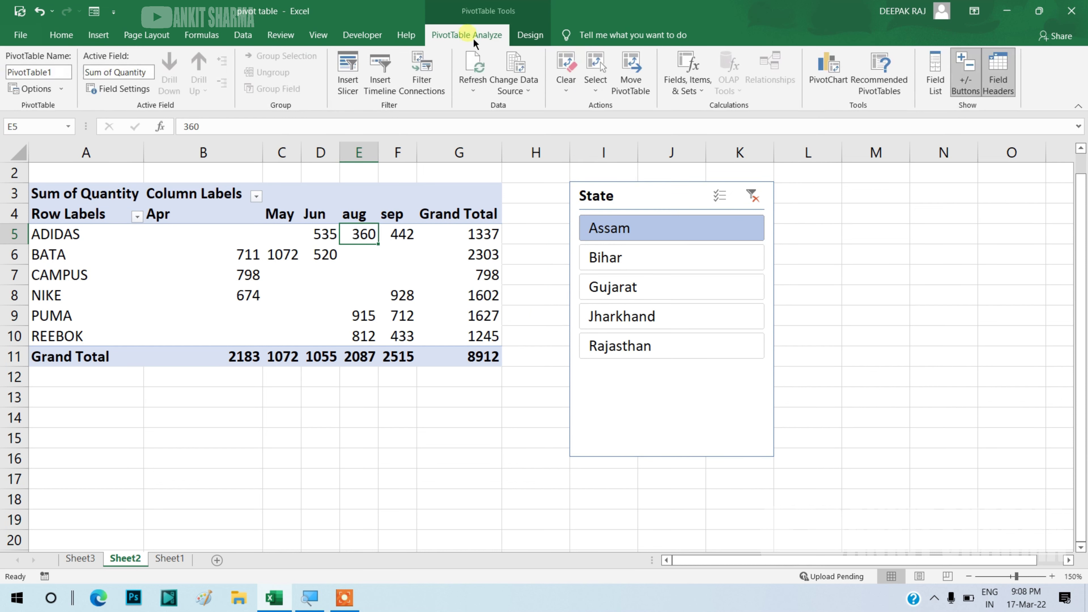
Step: Add a Region slicer and place it to the right of the State slicer
left_click(348, 73)
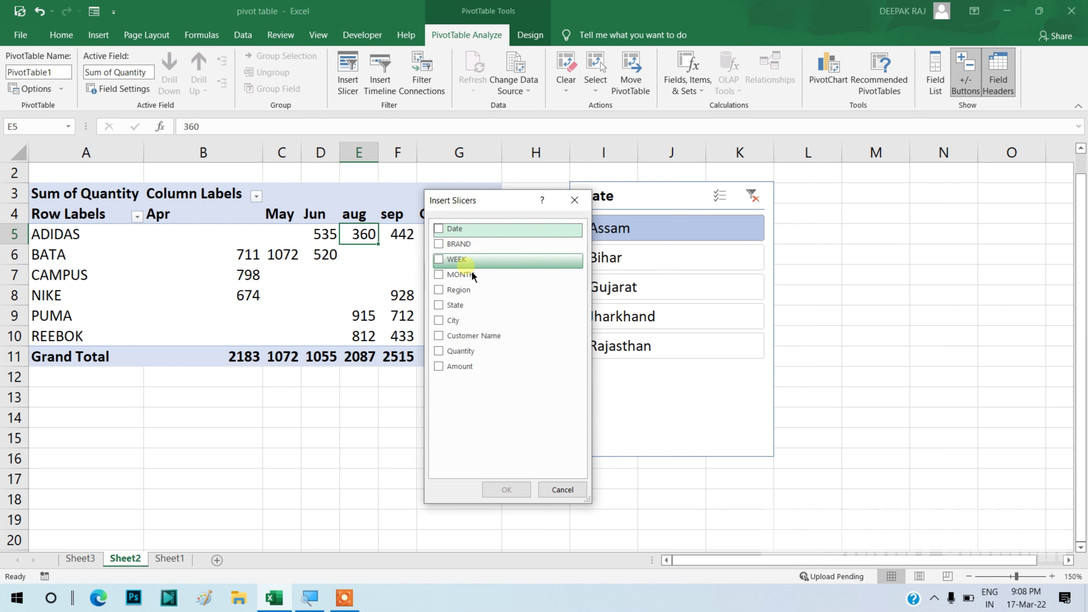
left_click(476, 296)
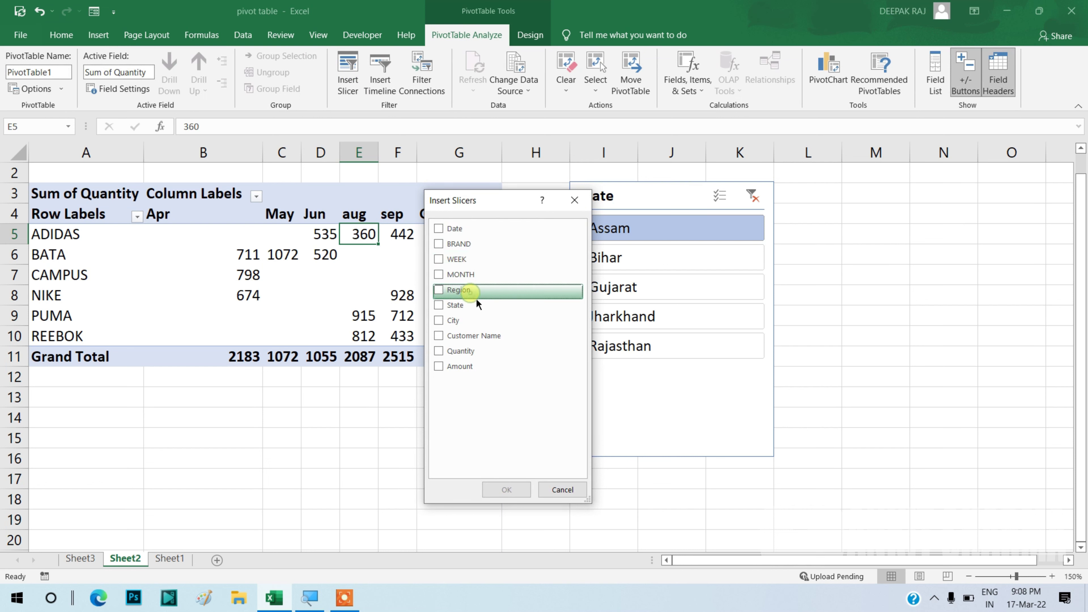
left_click(446, 290)
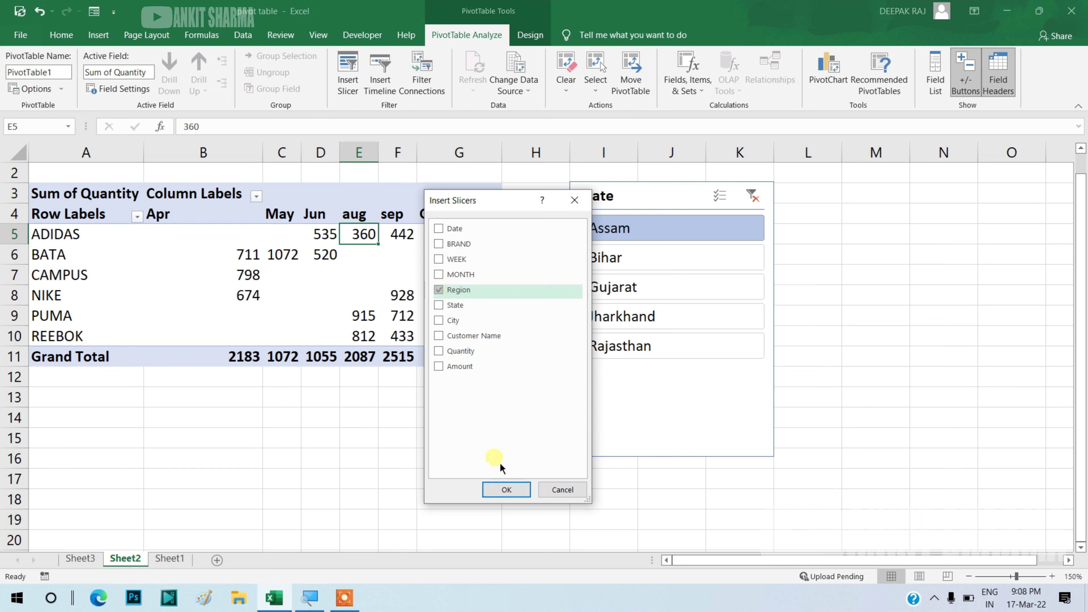
left_click(506, 490)
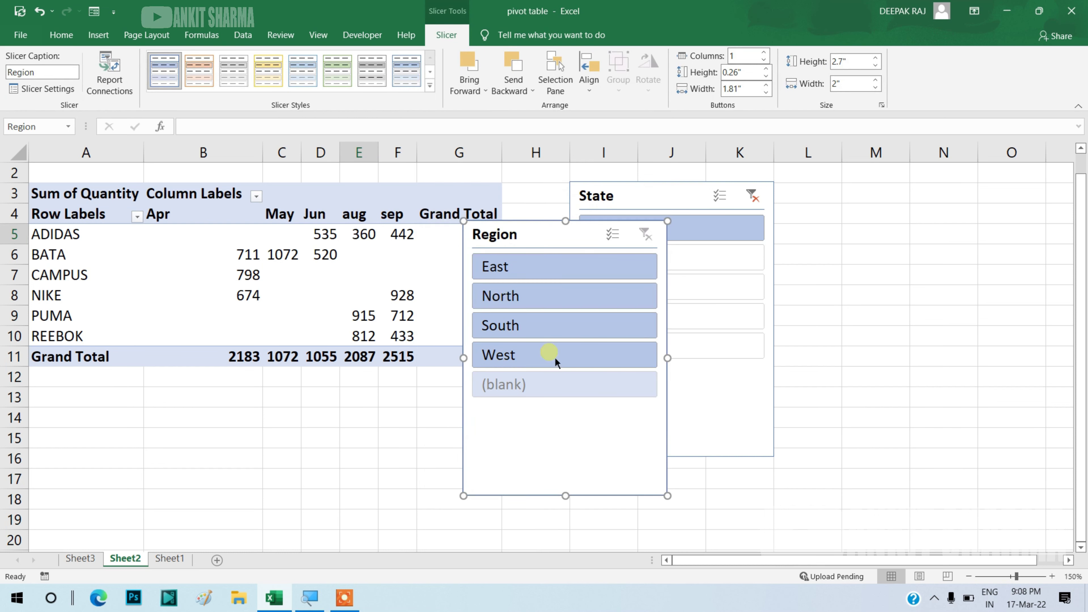
left_click_drag(527, 234, 835, 196)
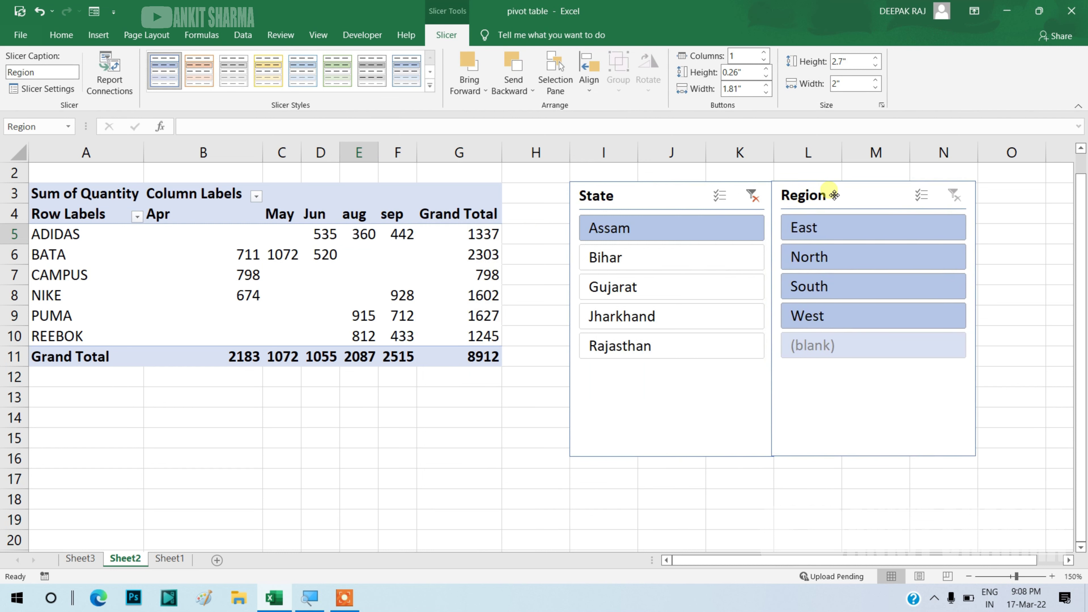
mouse_move(364, 234)
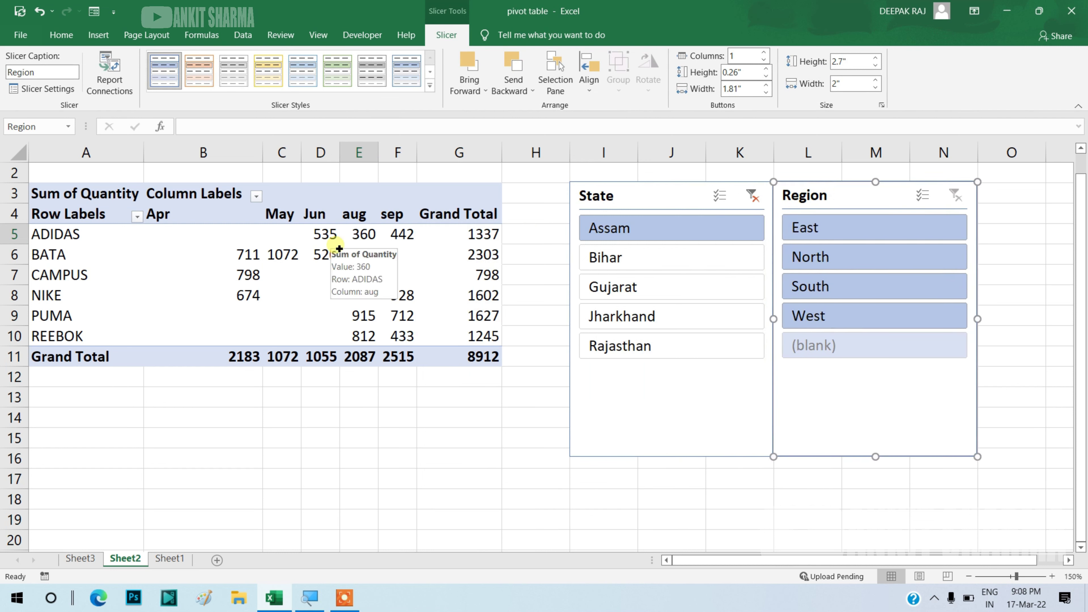
Step: Filter the State slicer to Gujarat and apply the third grey style to the Region slicer
left_click(603, 265)
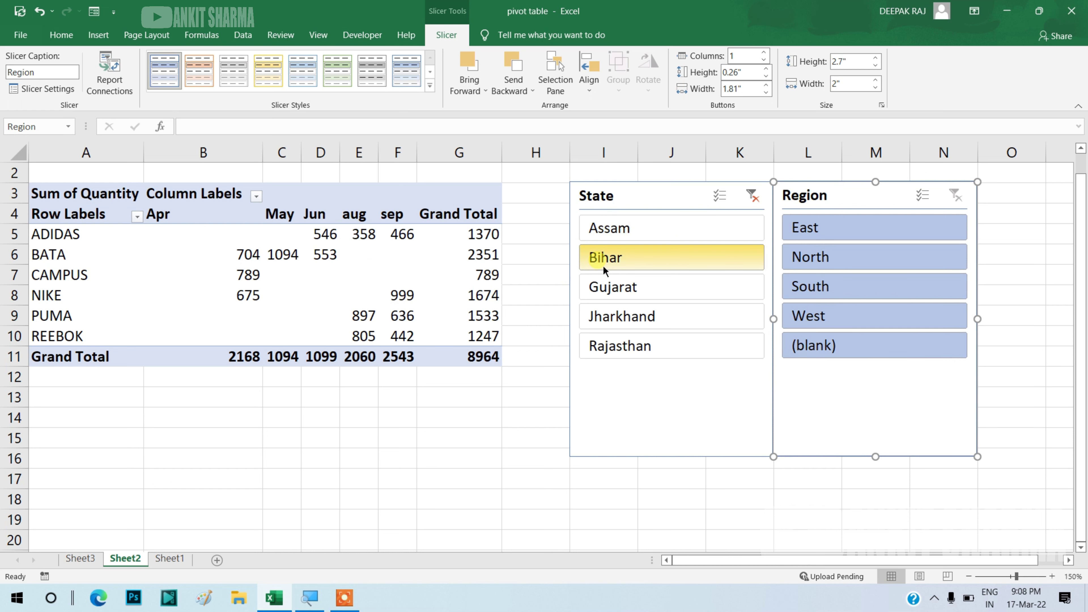
left_click(611, 298)
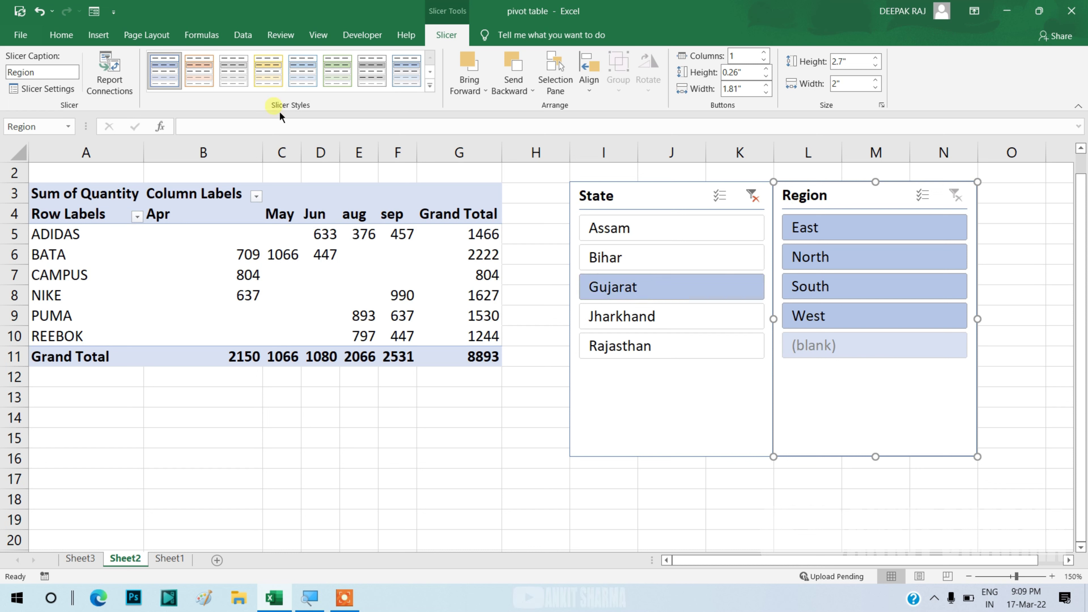
left_click(235, 80)
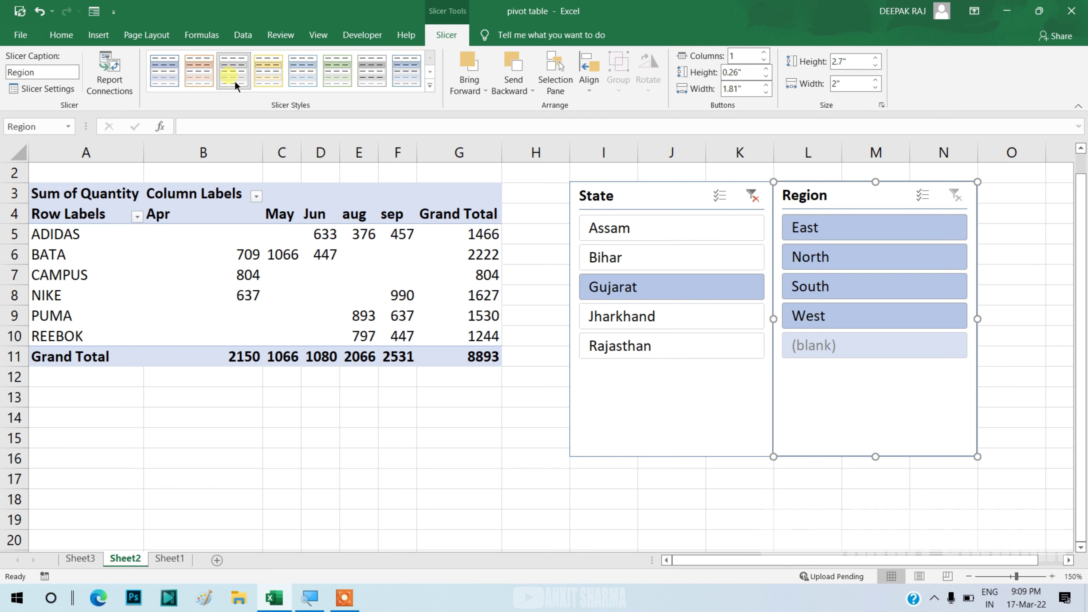
Step: Select the State slicer and expand the full Slicer Styles gallery
left_click(436, 90)
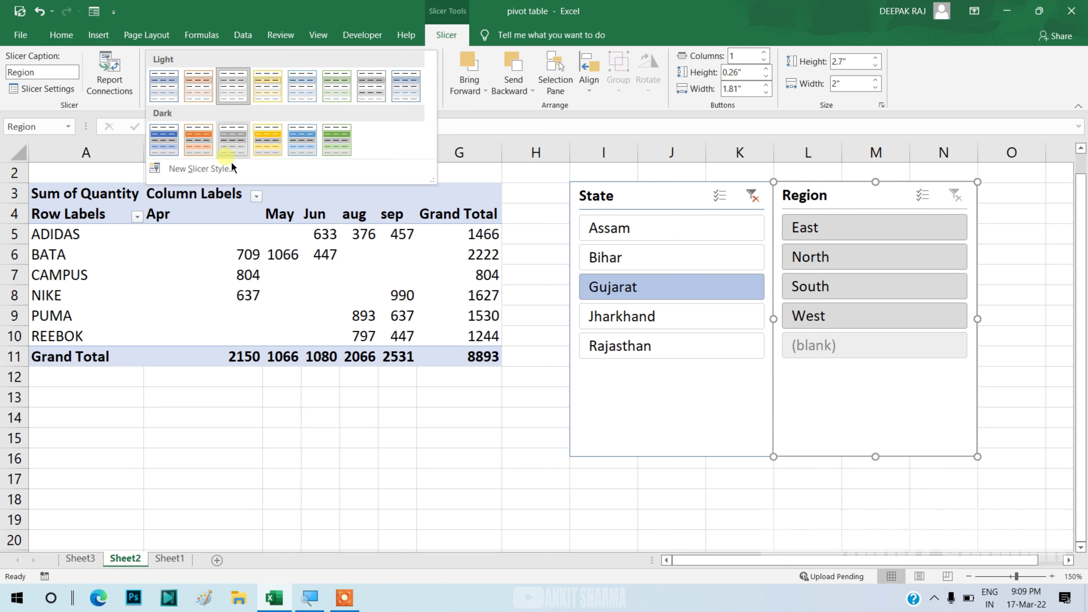
left_click(663, 195)
left_click(660, 193)
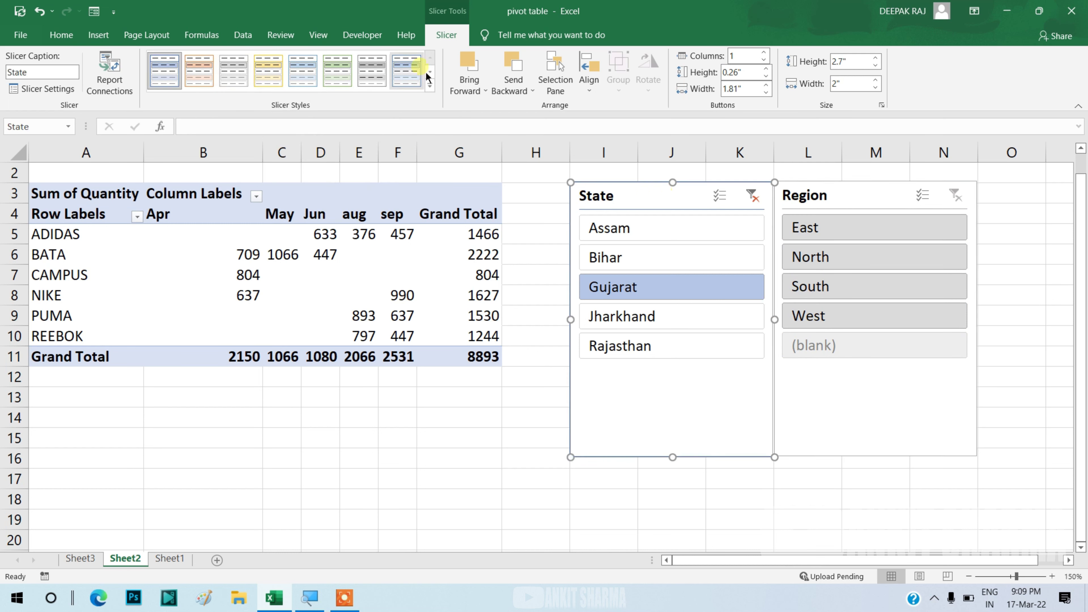
left_click(436, 89)
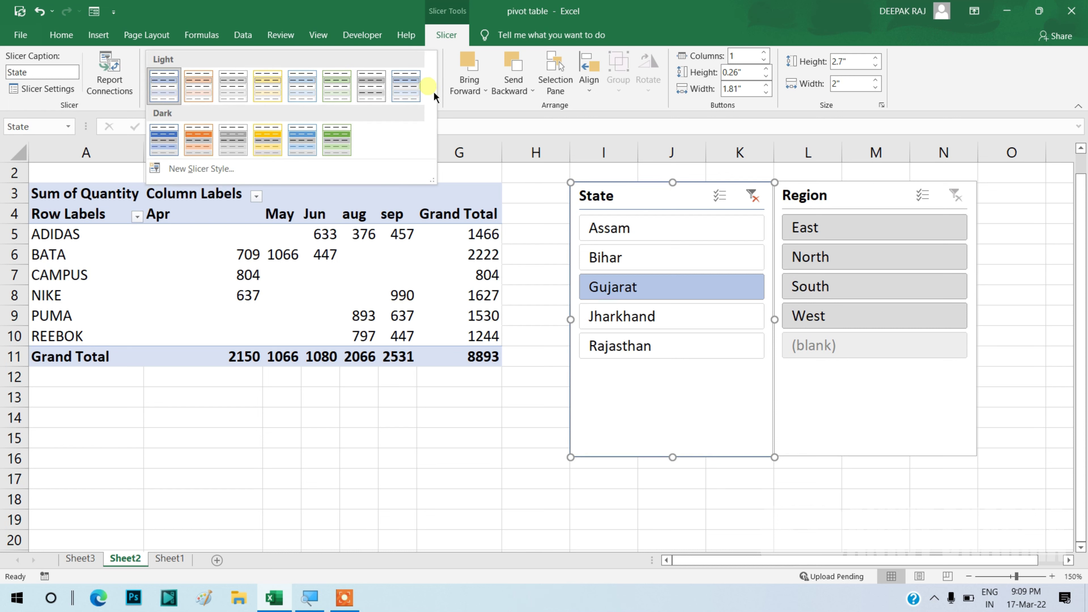
Step: Create custom Slicer Style 1 with a purple fill on the Whole Slicer element
left_click(217, 177)
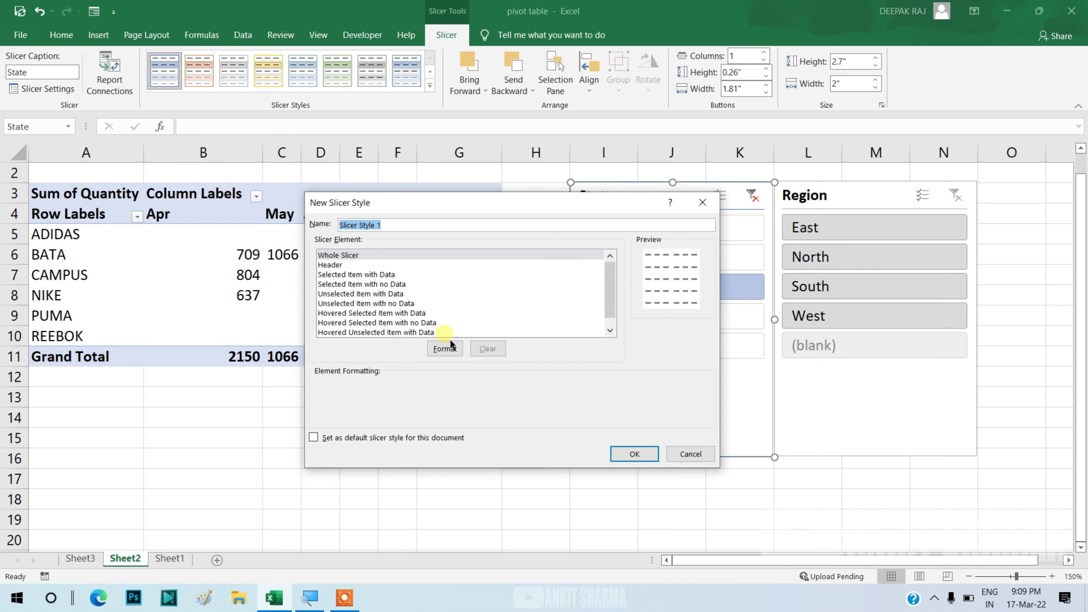
left_click(451, 352)
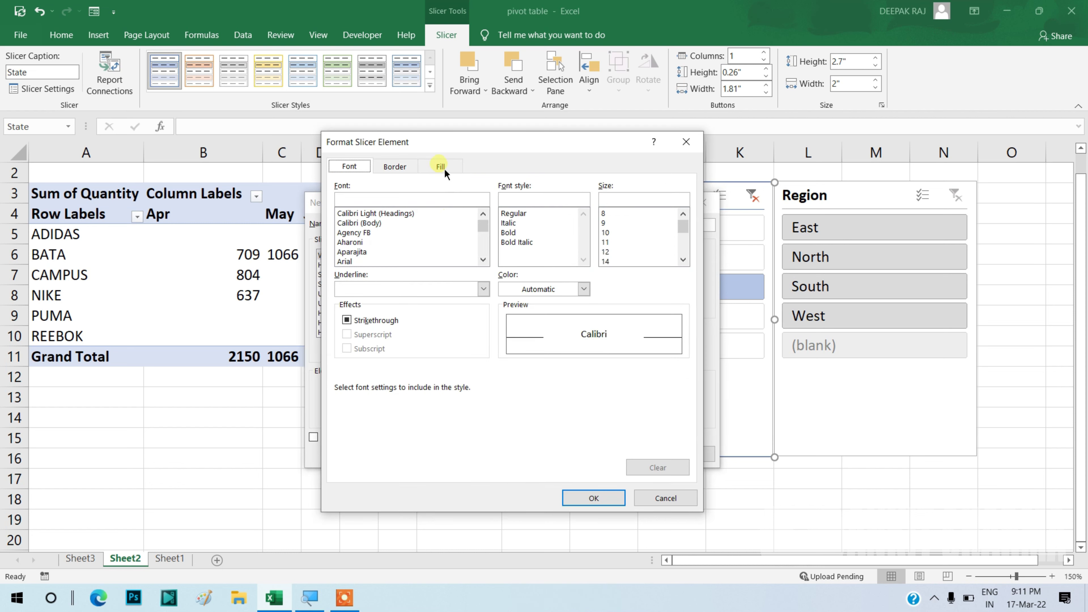
left_click(441, 166)
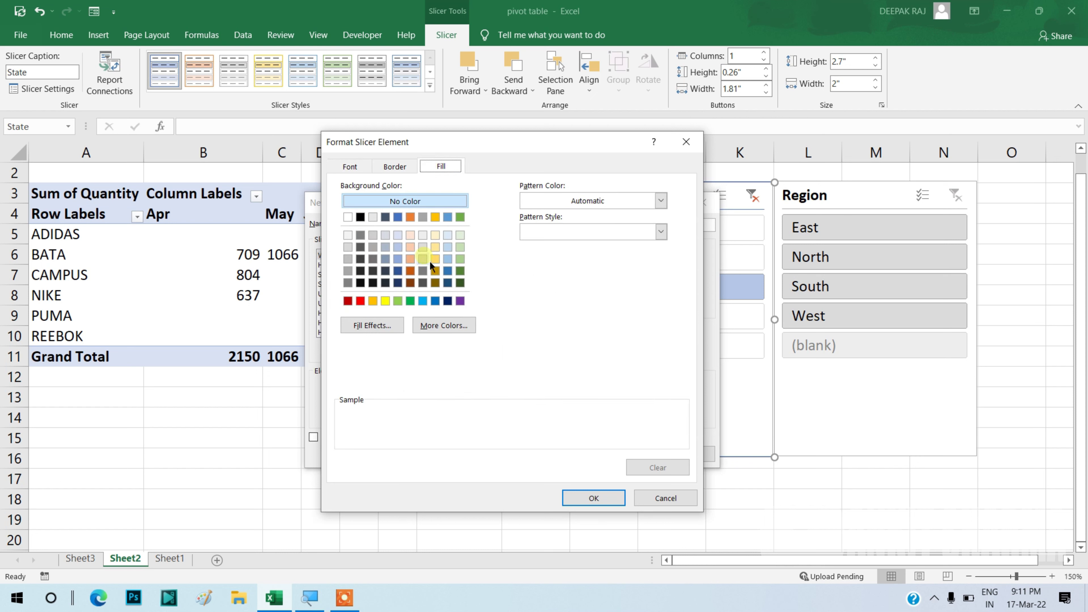
left_click(462, 303)
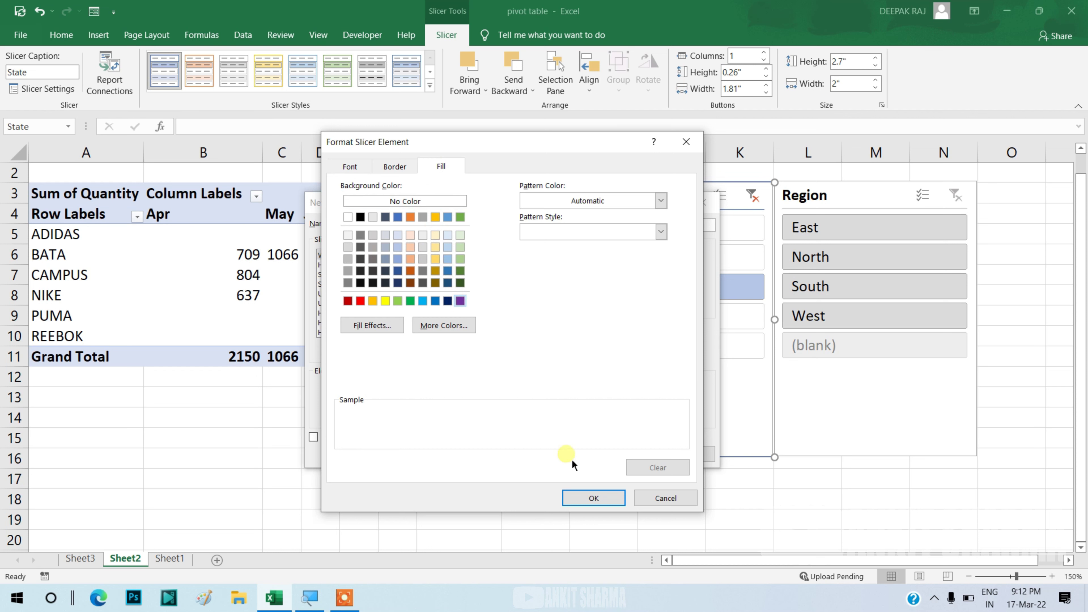
left_click(583, 500)
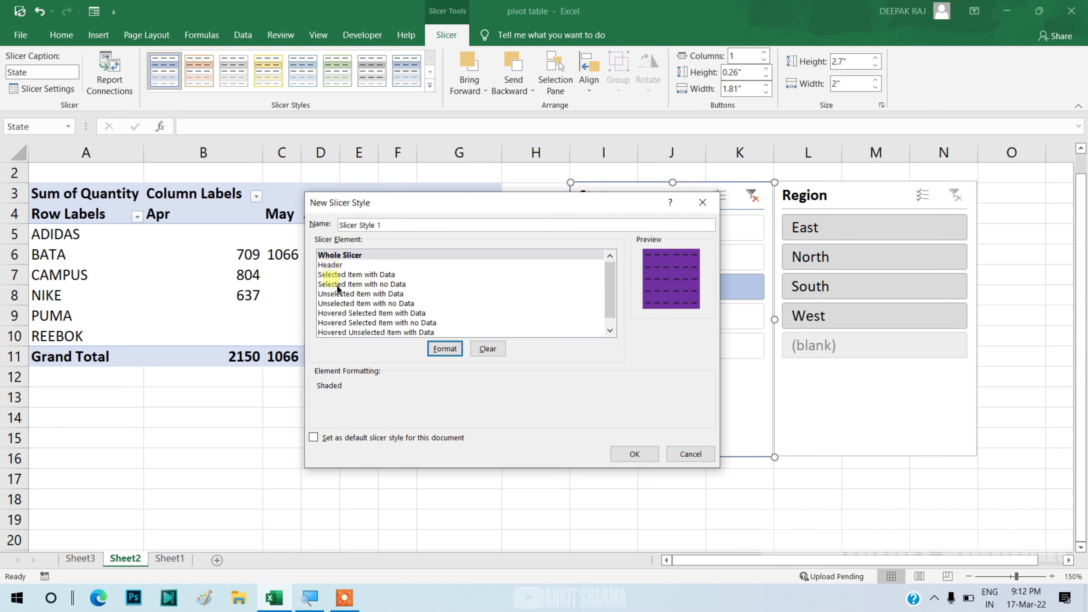
Step: Give the slicer style's Header an orange fill and Selected Item with Data a dark gold fill
left_click(330, 266)
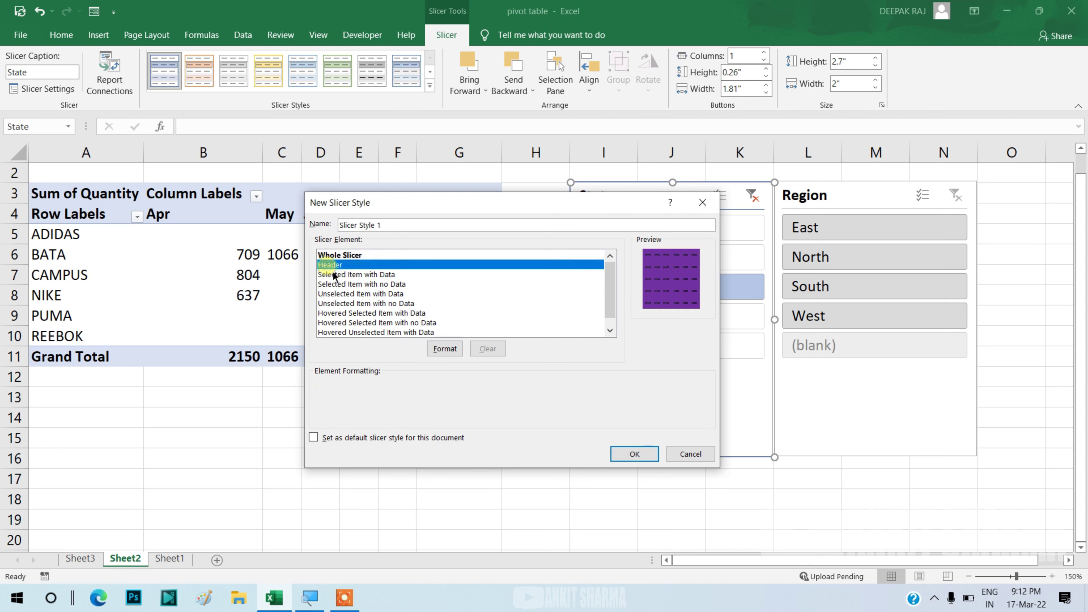
left_click(456, 356)
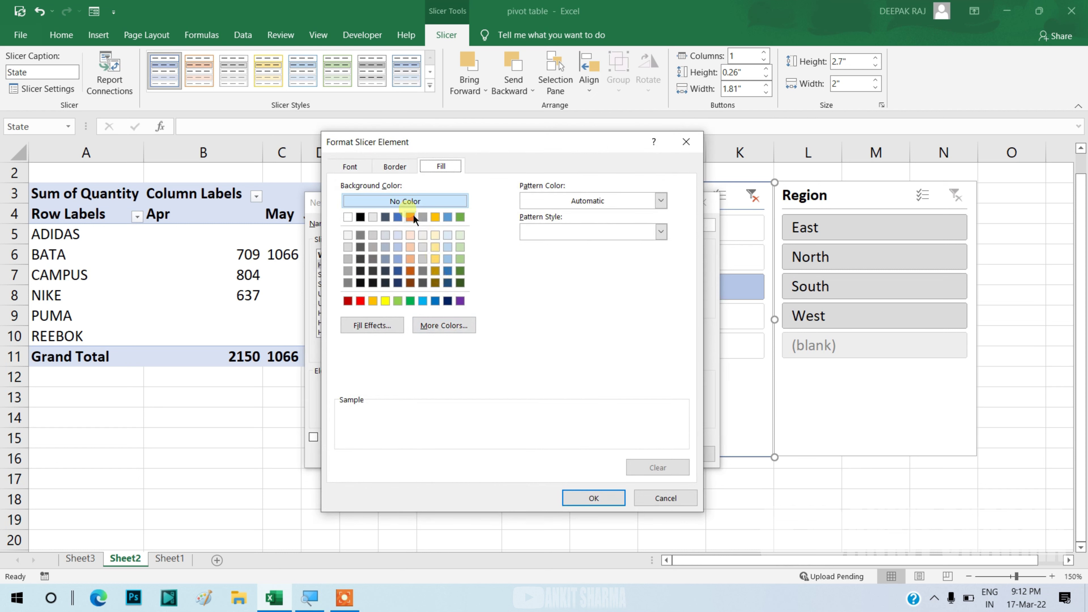
left_click(411, 216)
left_click(589, 498)
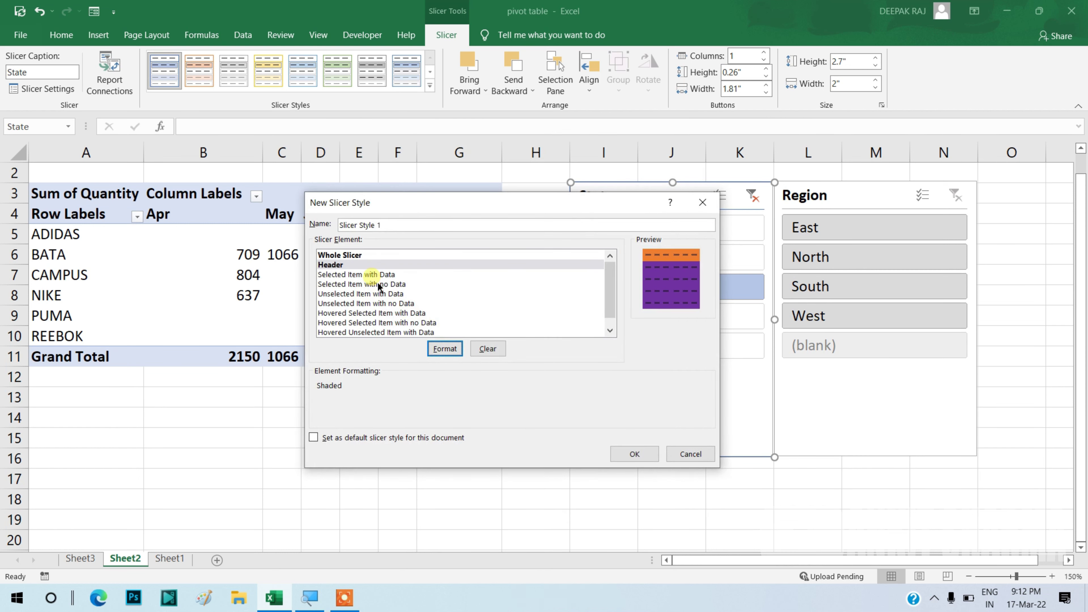
left_click(372, 275)
left_click(445, 349)
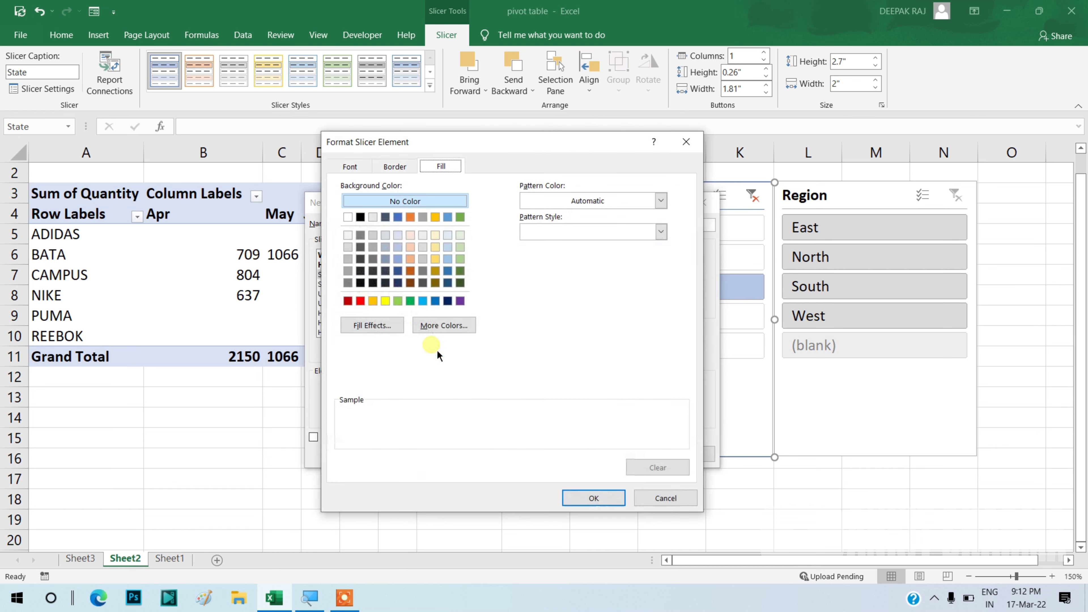
left_click(435, 271)
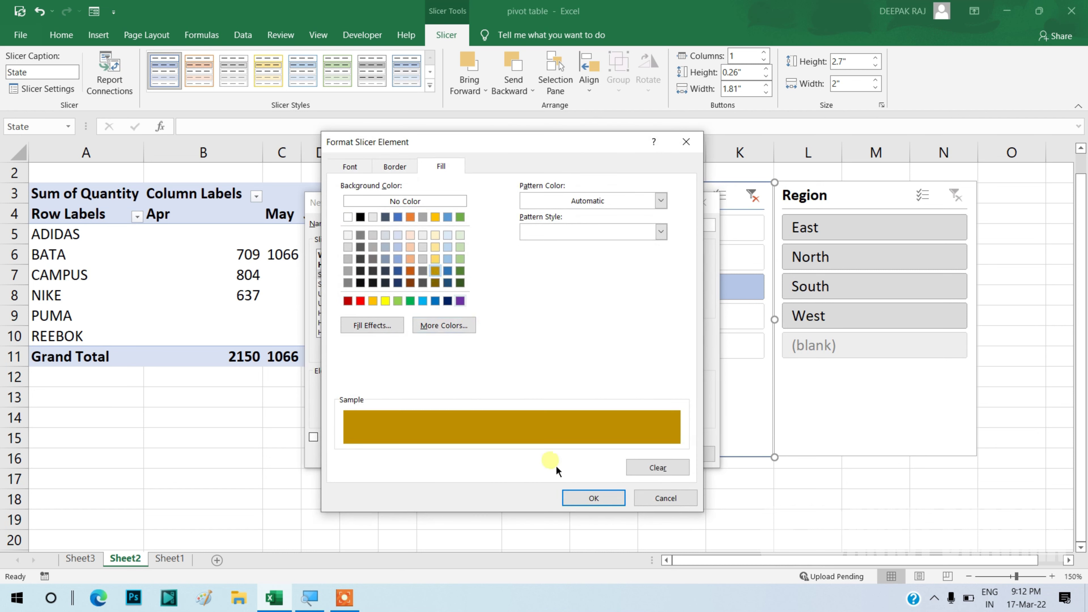
left_click(573, 496)
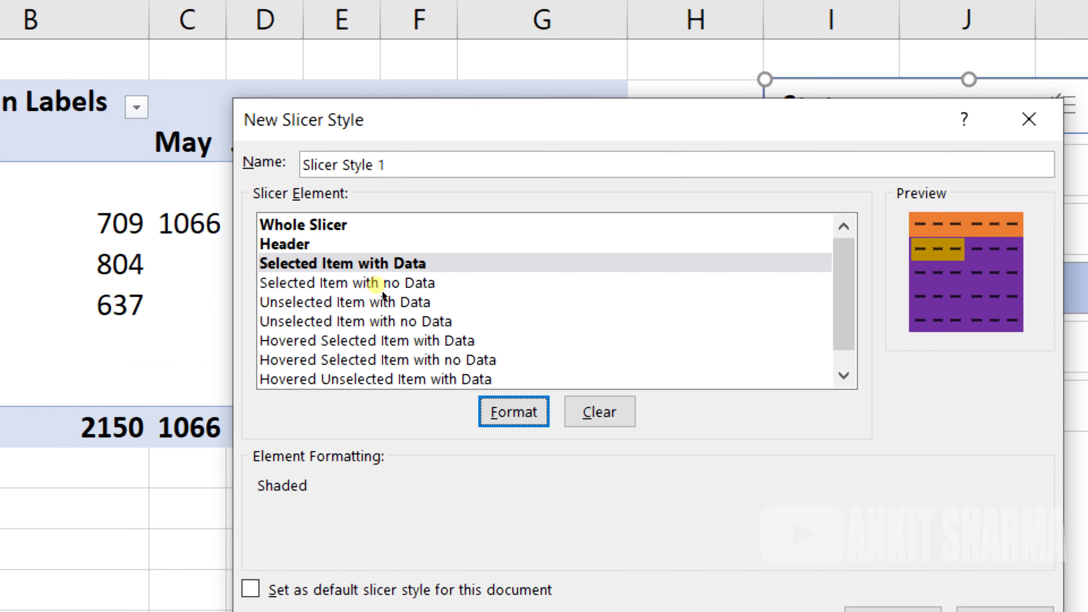
Step: Fill Selected Item with no Data light blue and Unselected Item with Data red, then save the style
left_click(383, 283)
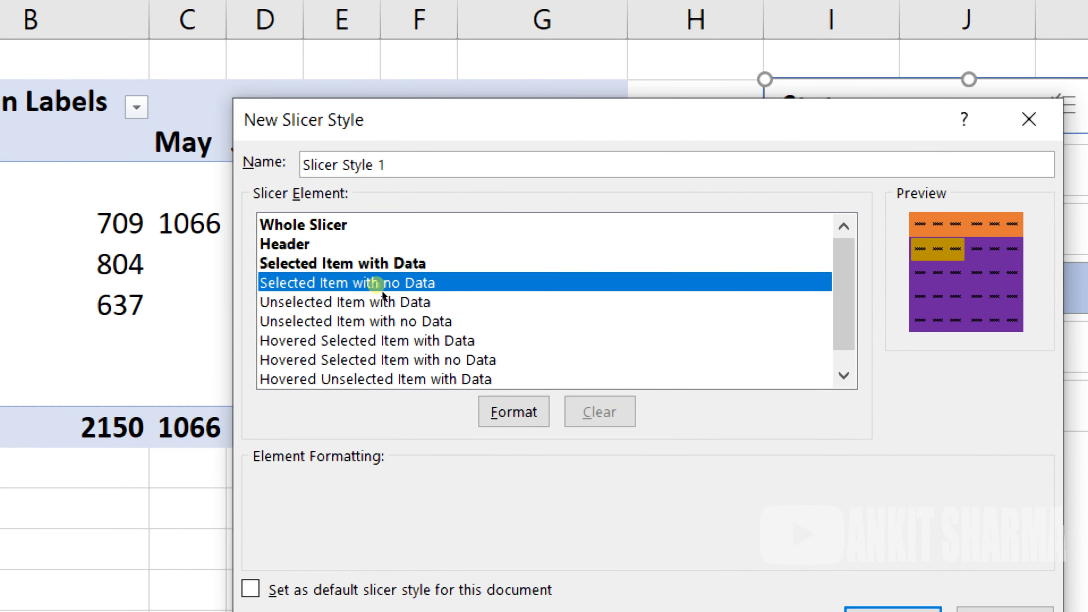
double_click(452, 351)
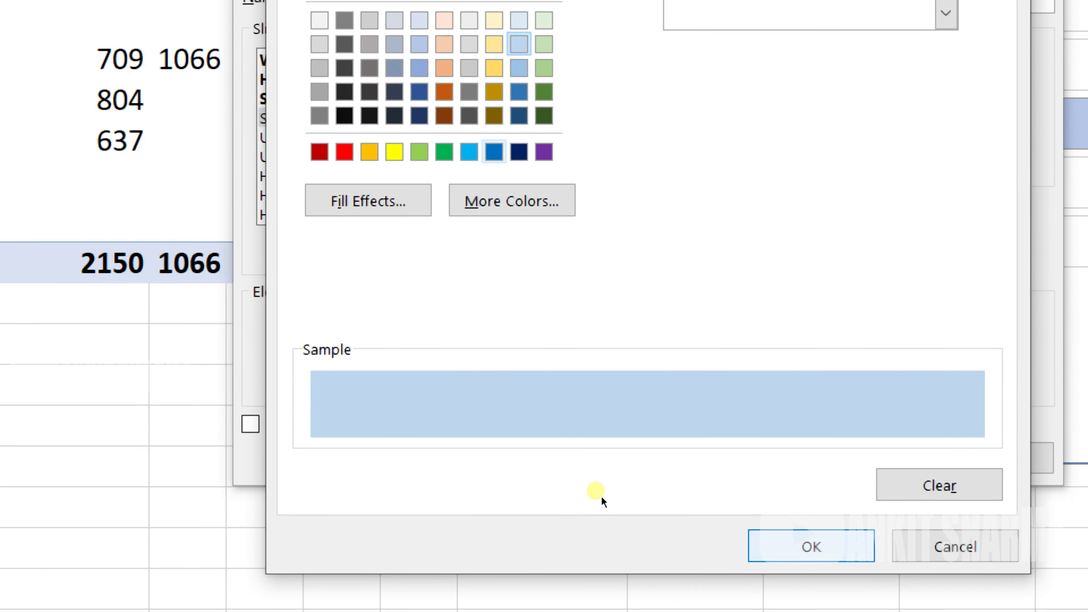
key("Return")
key("Down")
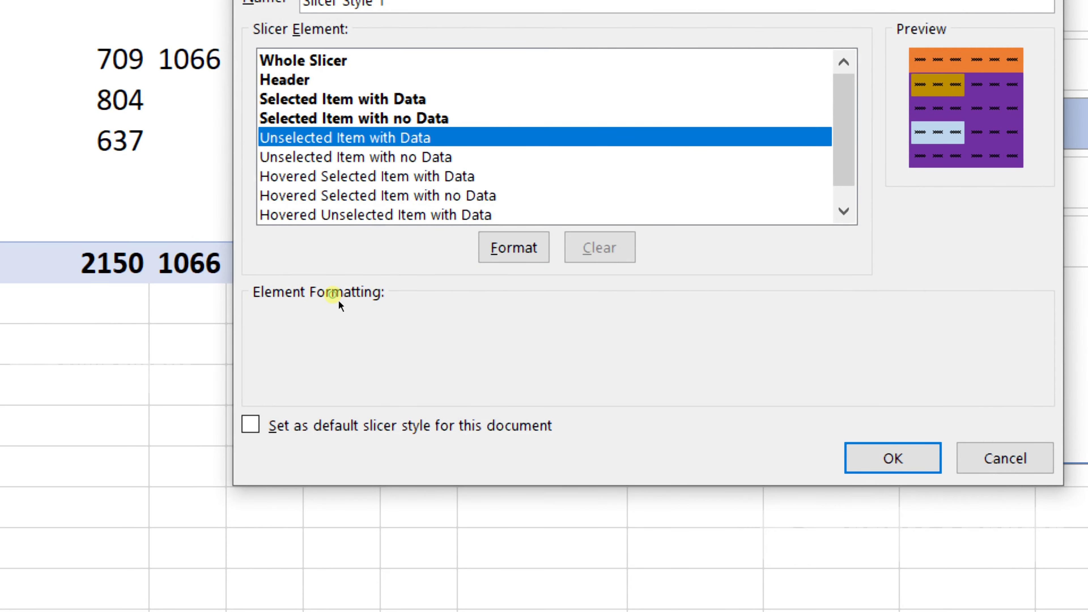
key("Return")
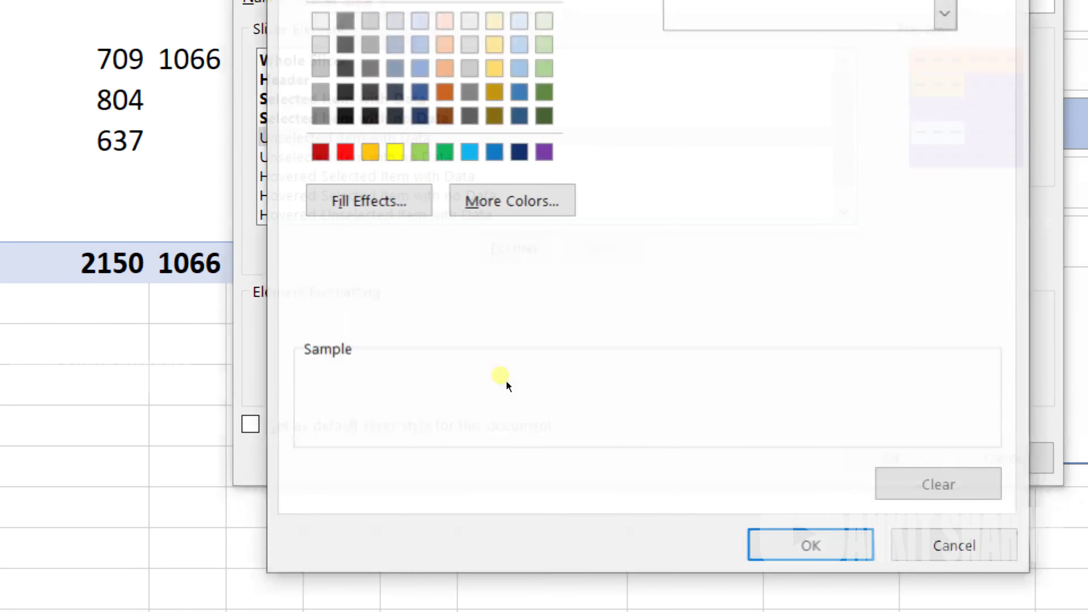
key("space")
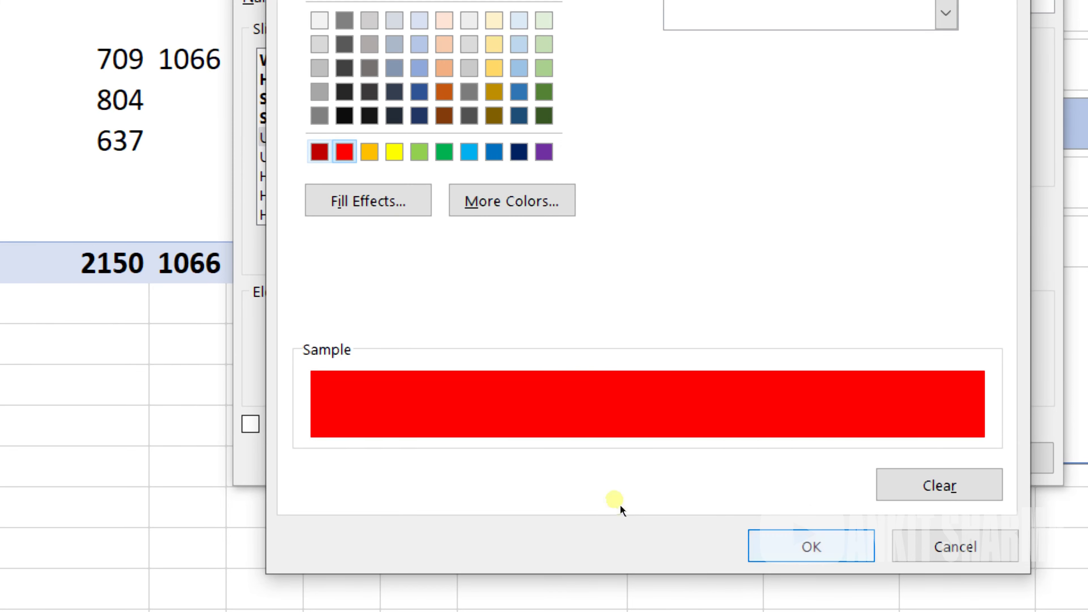
key("Return")
key("Tab")
key("Tab")
key("Tab")
key("Return")
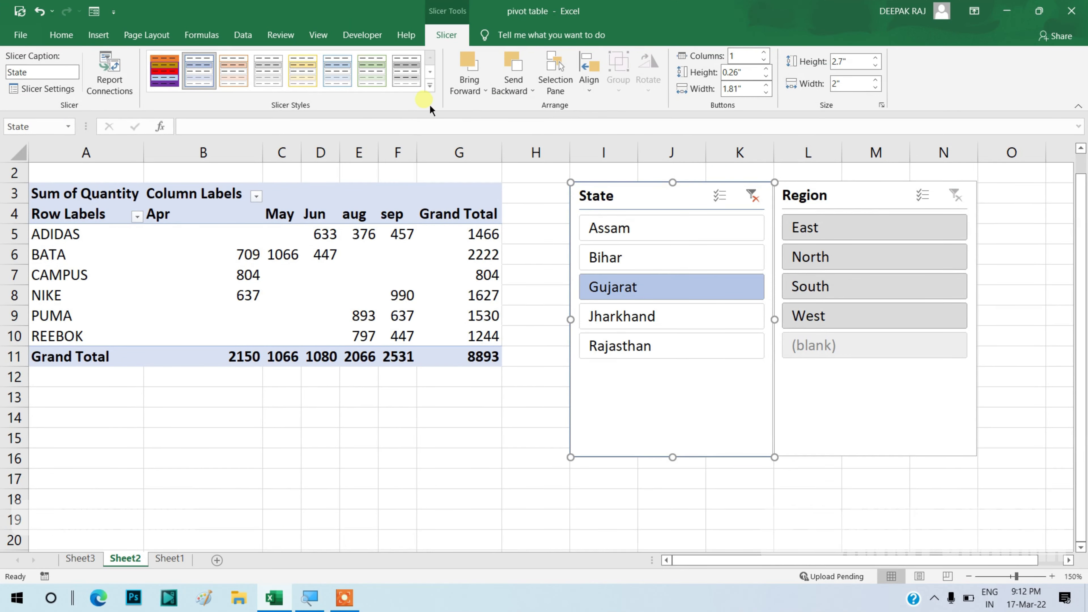
Step: Apply custom Slicer Style 1 to the State slicer, then filter through Assam and Gujarat, ending on Bihar
left_click(430, 87)
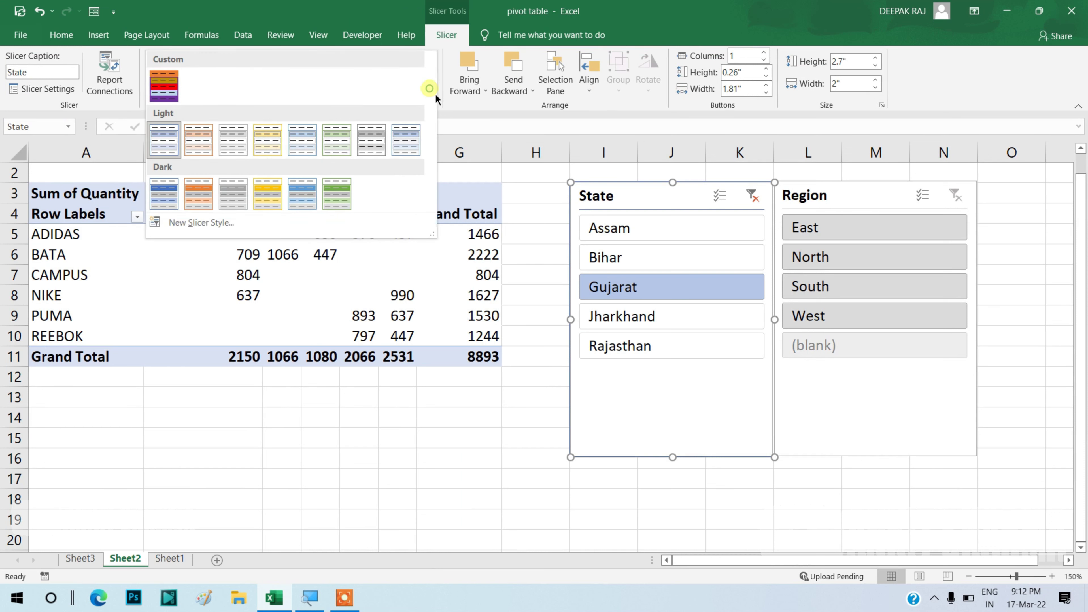
left_click(169, 88)
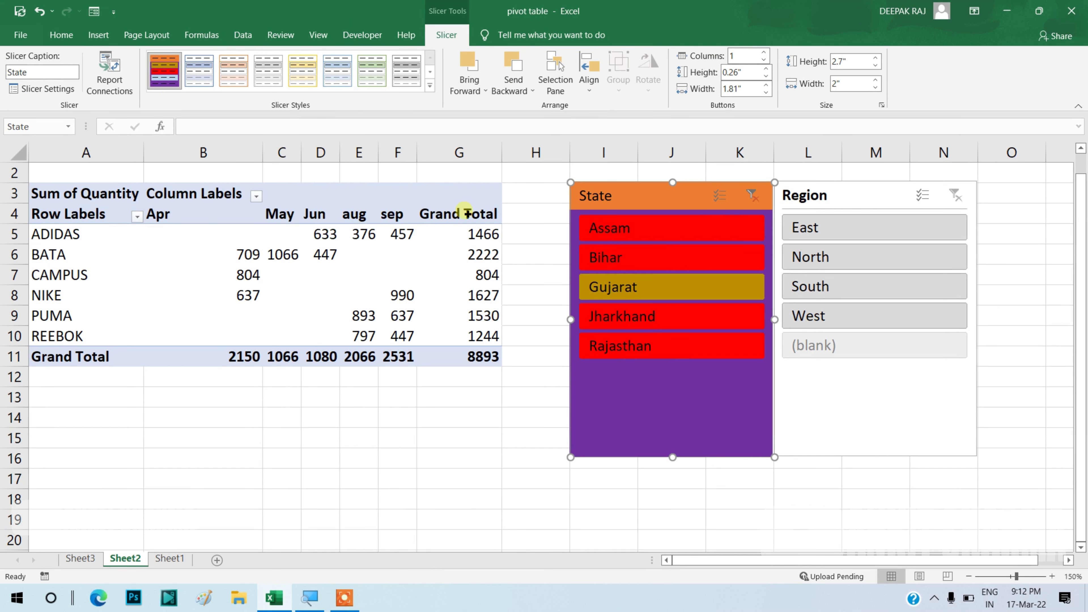
left_click(601, 264)
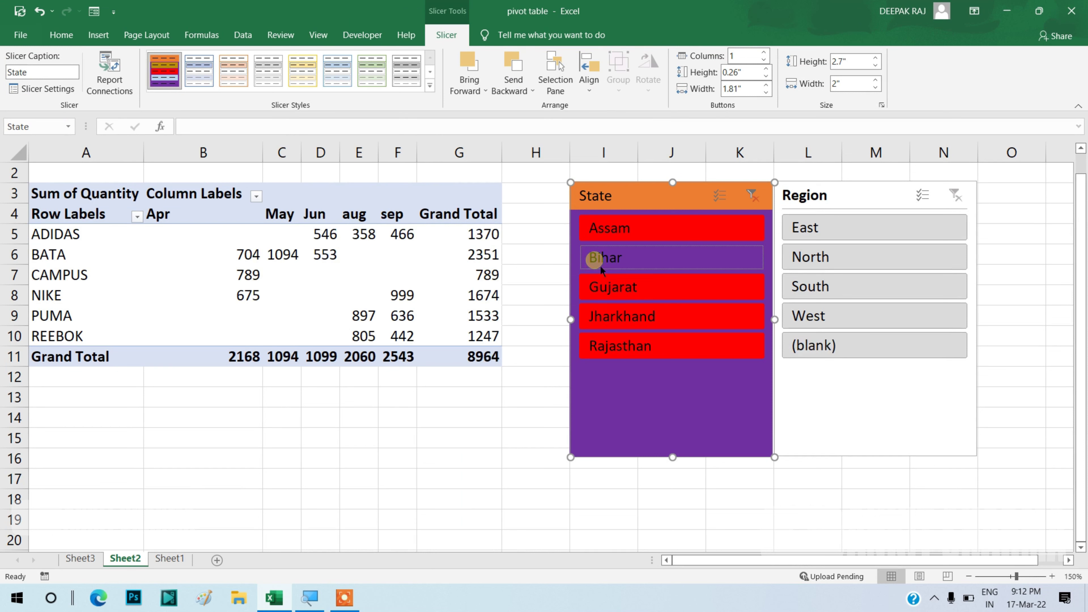
left_click(636, 236)
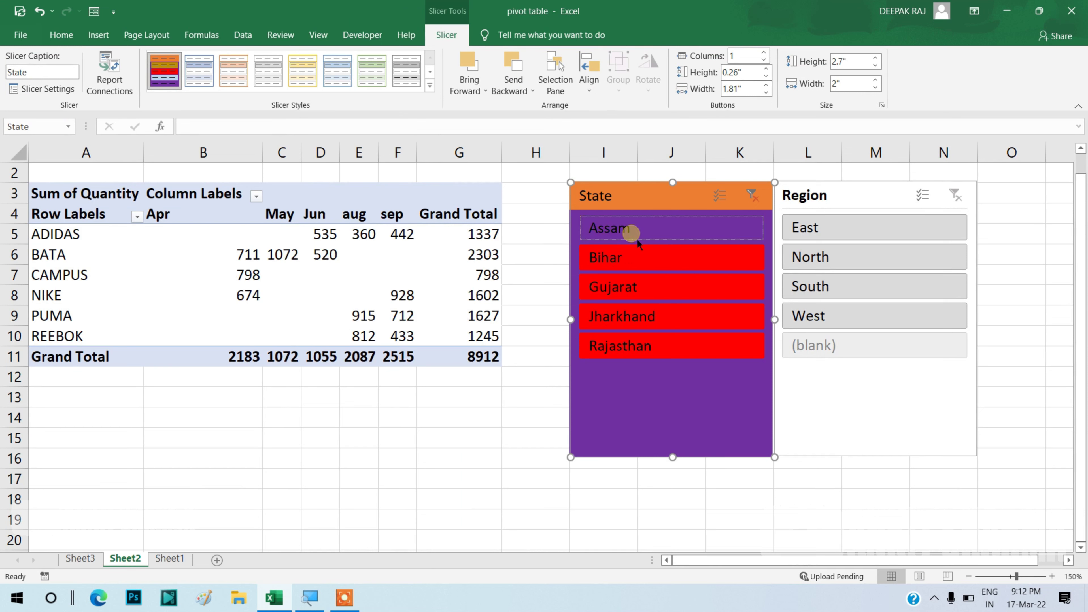
left_click(641, 287)
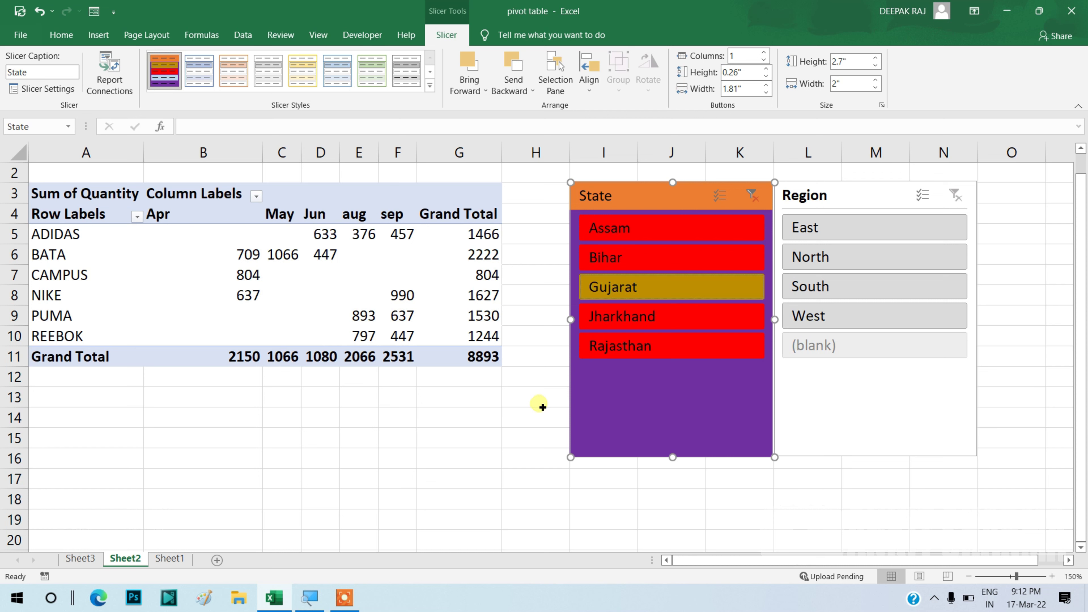
left_click(653, 265)
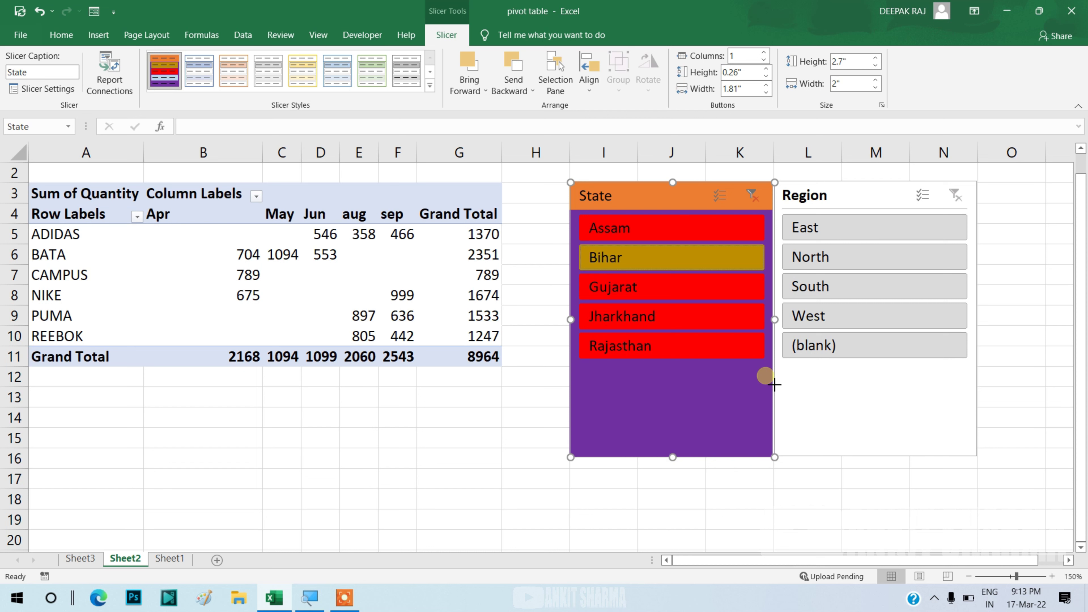
Step: Resize the State slicer to 2.2" tall and about 1.9" wide, and move it toward the PivotTable
left_click_drag(774, 384, 767, 377)
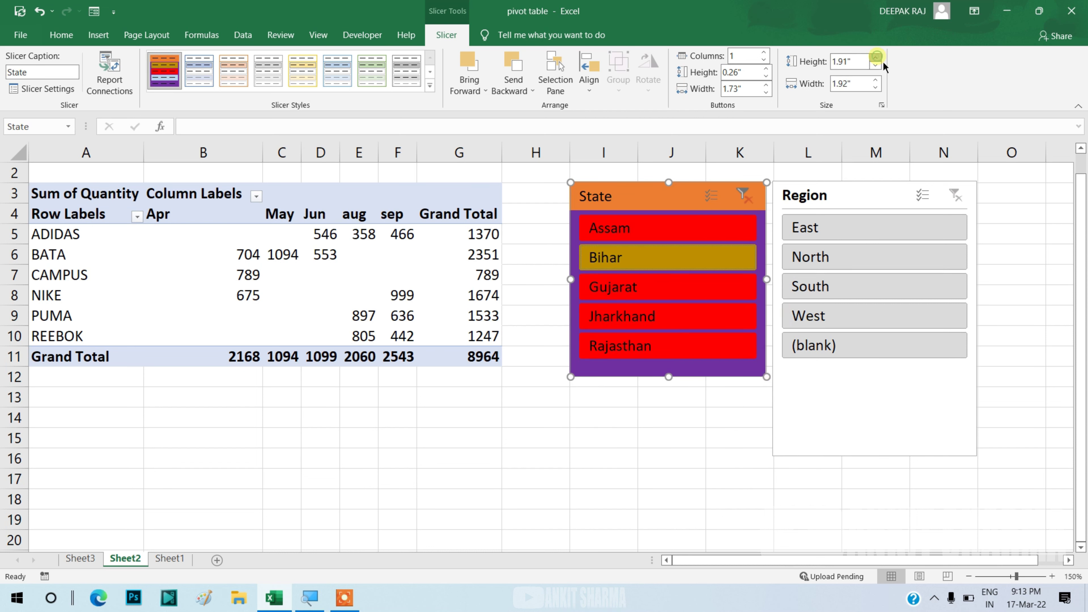
left_click(876, 57)
left_click(876, 57)
left_click(876, 57)
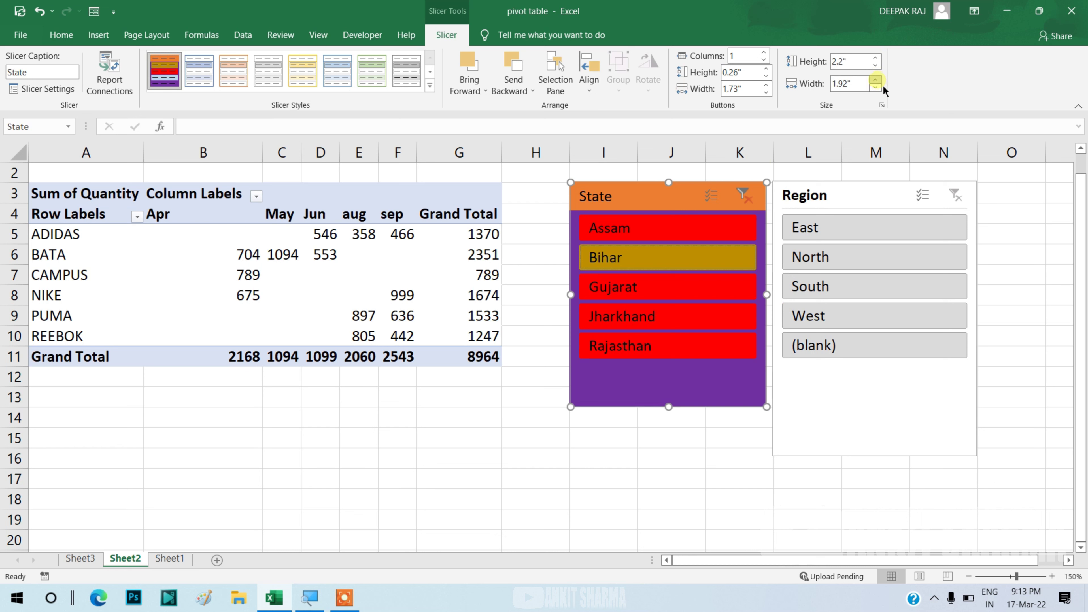
left_click(877, 81)
left_click(876, 80)
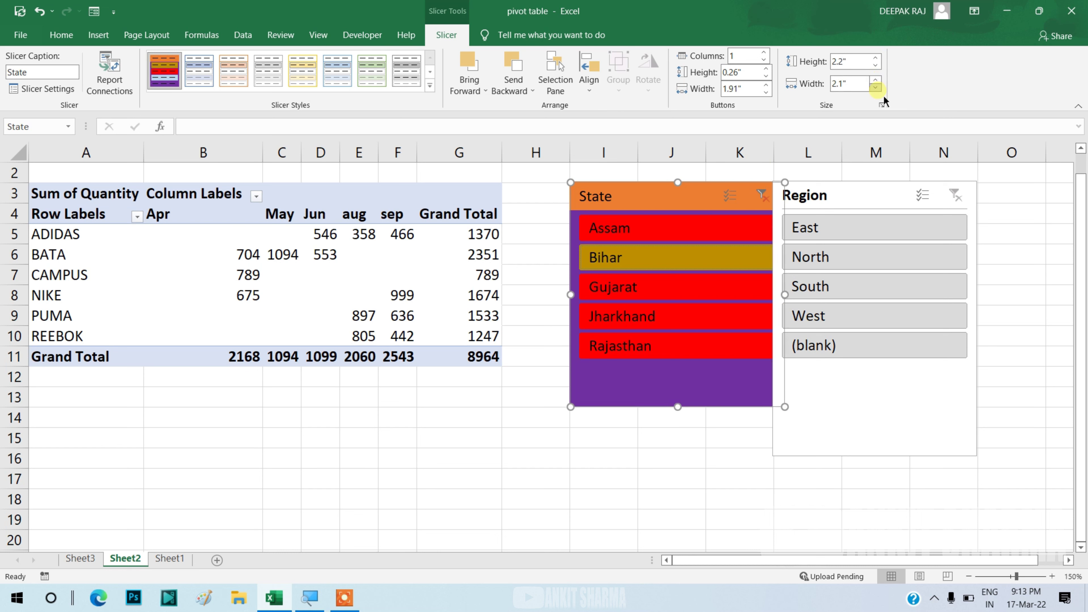
left_click(876, 88)
left_click(876, 87)
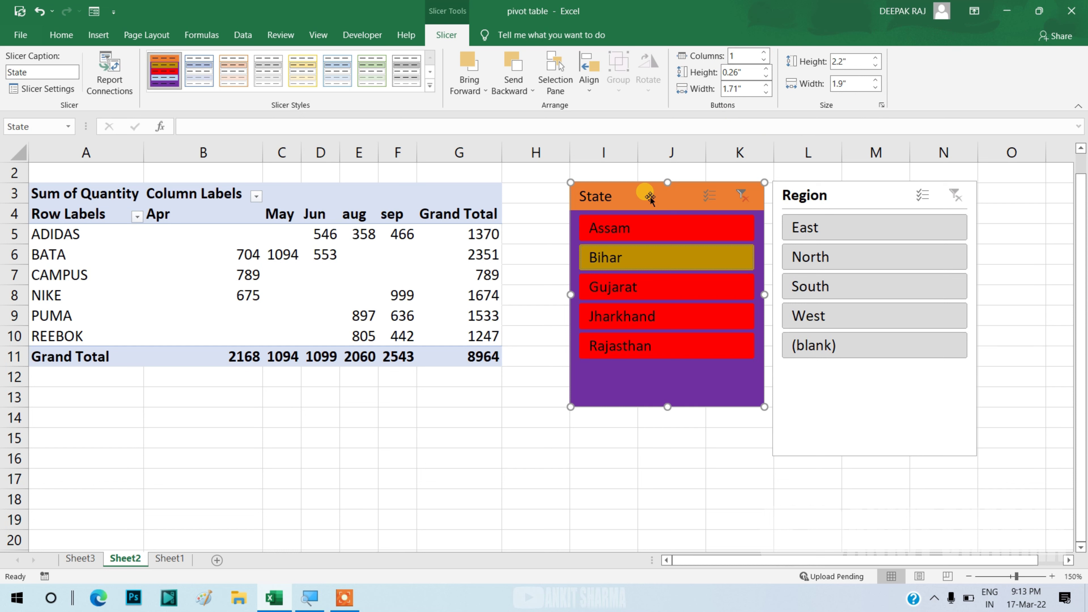
left_click_drag(650, 198, 429, 323)
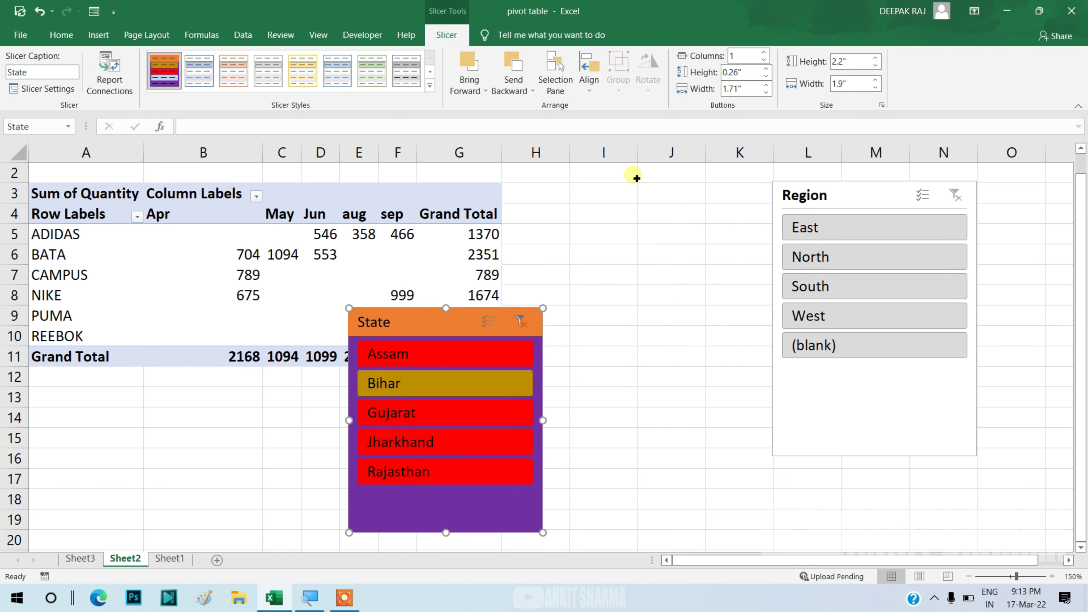
Step: Lay the states out in 5 columns as one strip below the PivotTable, then clear the state filter
left_click(764, 52)
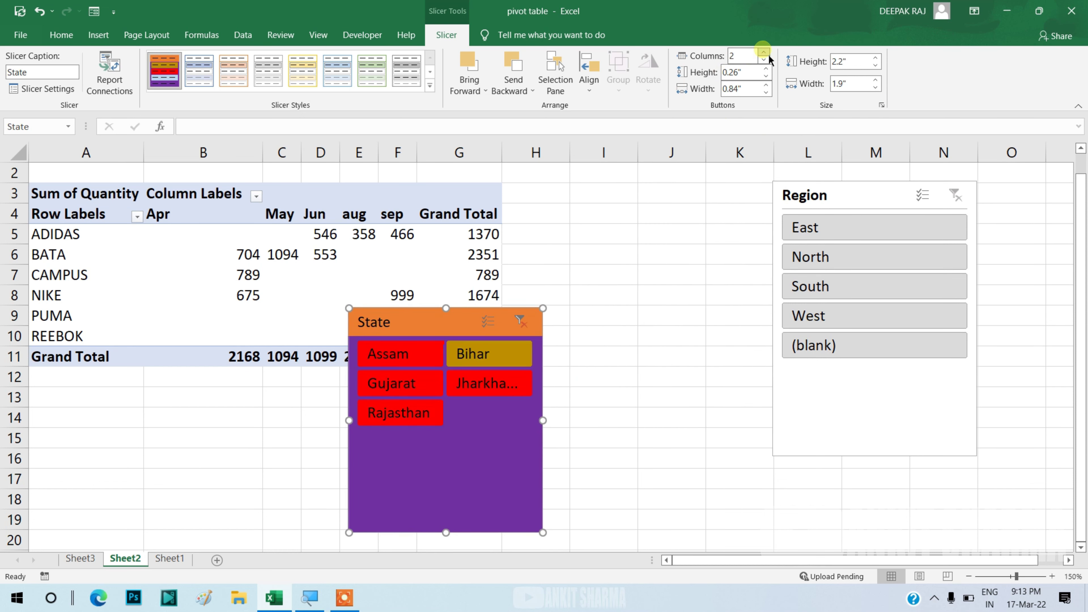
left_click(763, 52)
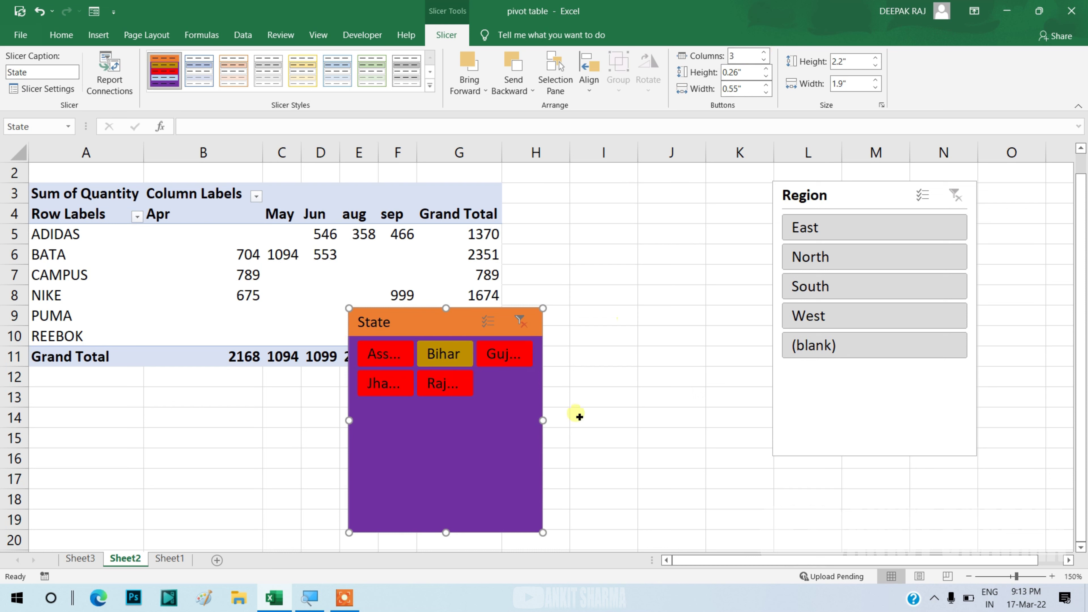
mouse_move(543, 421)
left_mouse_down()
mouse_move(605, 427)
mouse_move(724, 409)
left_mouse_up()
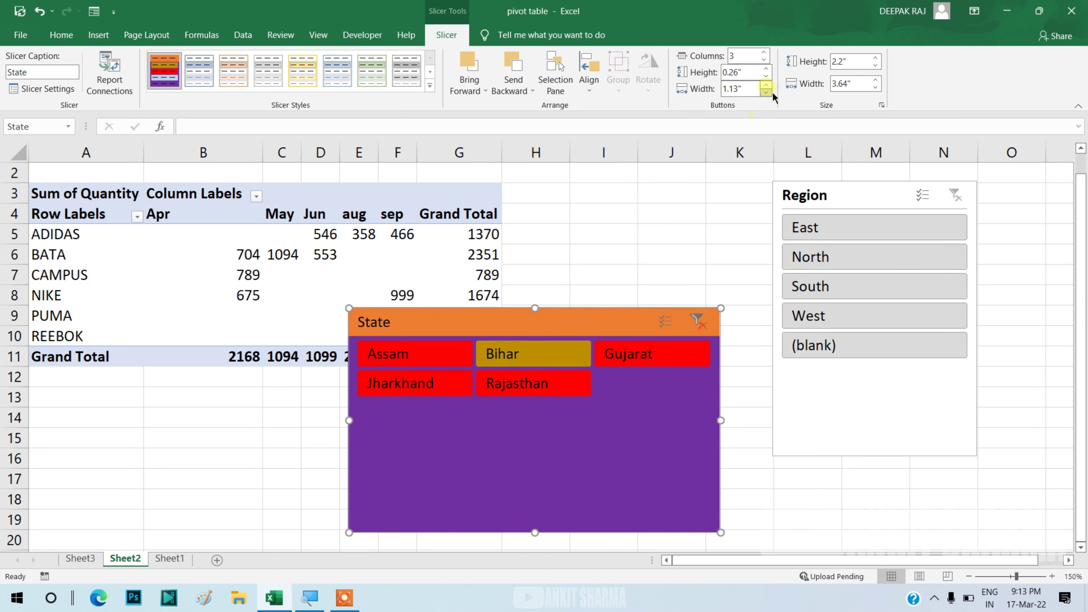
left_click(765, 53)
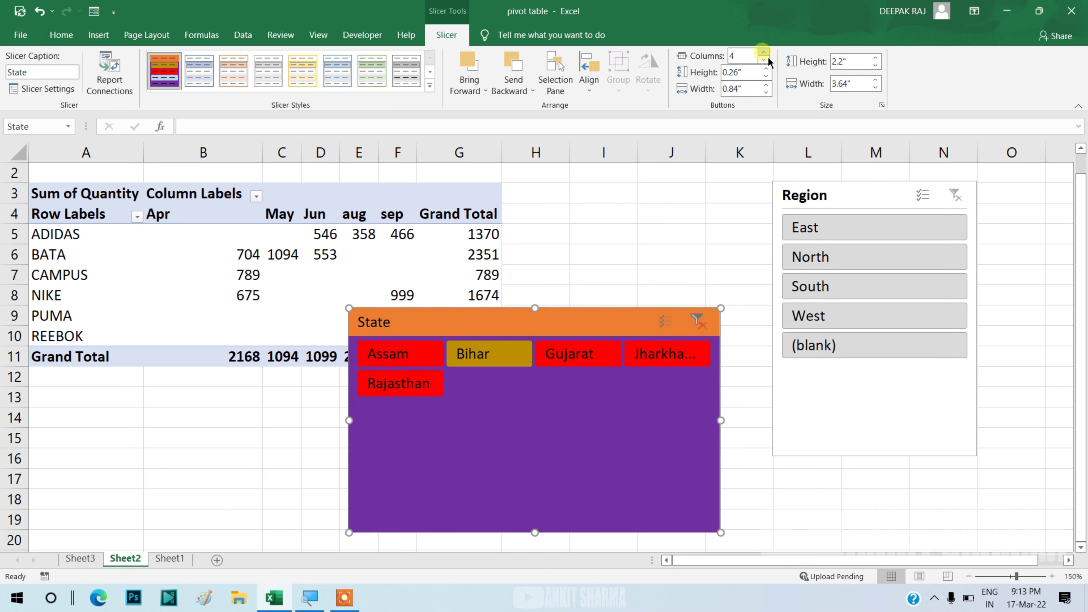
left_click(765, 53)
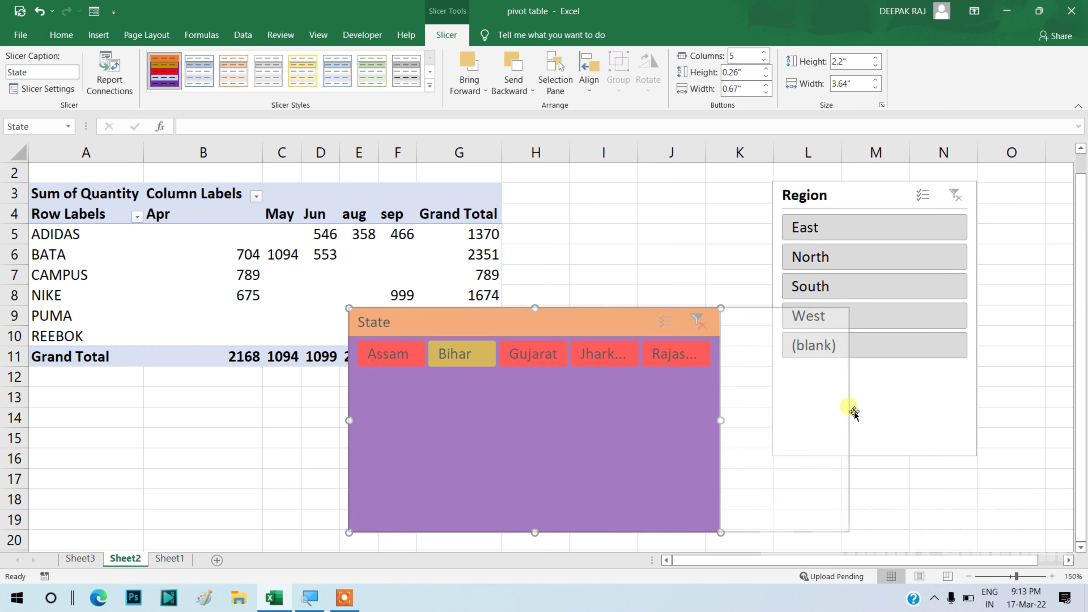
left_click_drag(720, 421, 849, 421)
left_click_drag(600, 532, 637, 380)
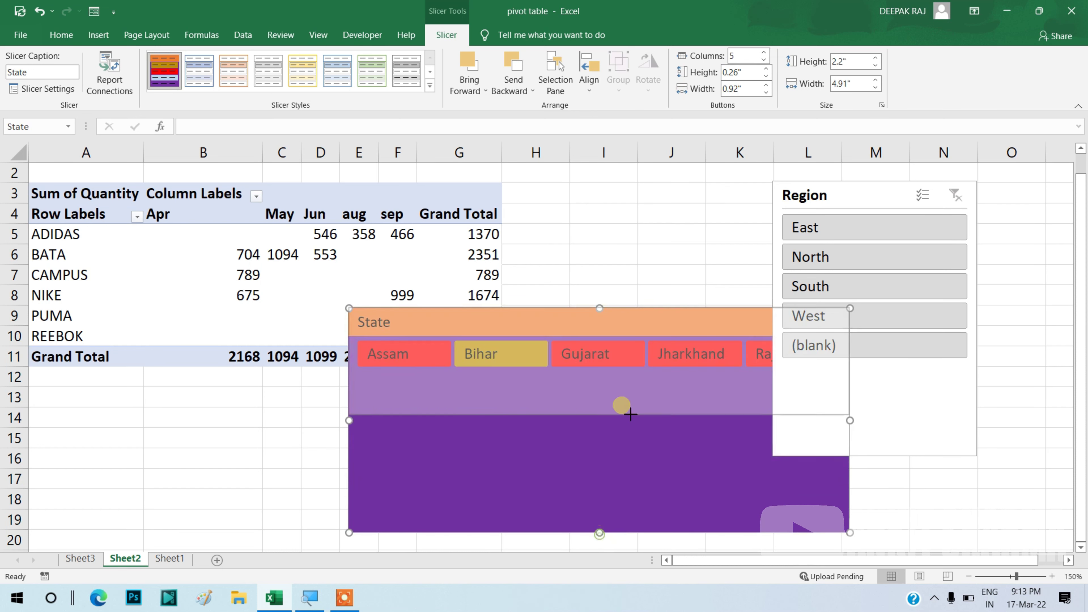
left_click_drag(627, 319, 299, 390)
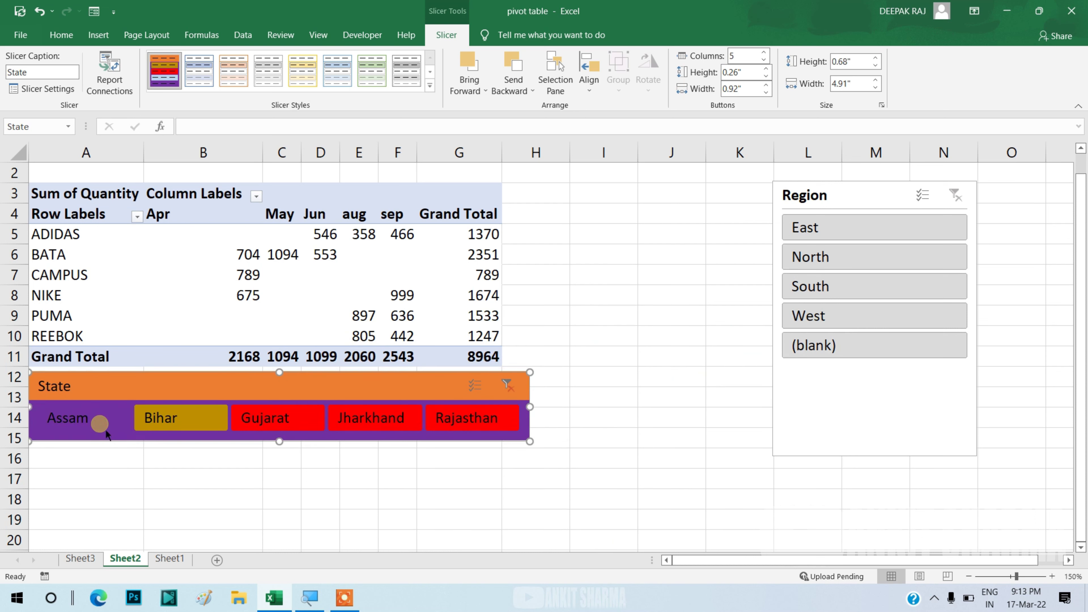
left_click(99, 422)
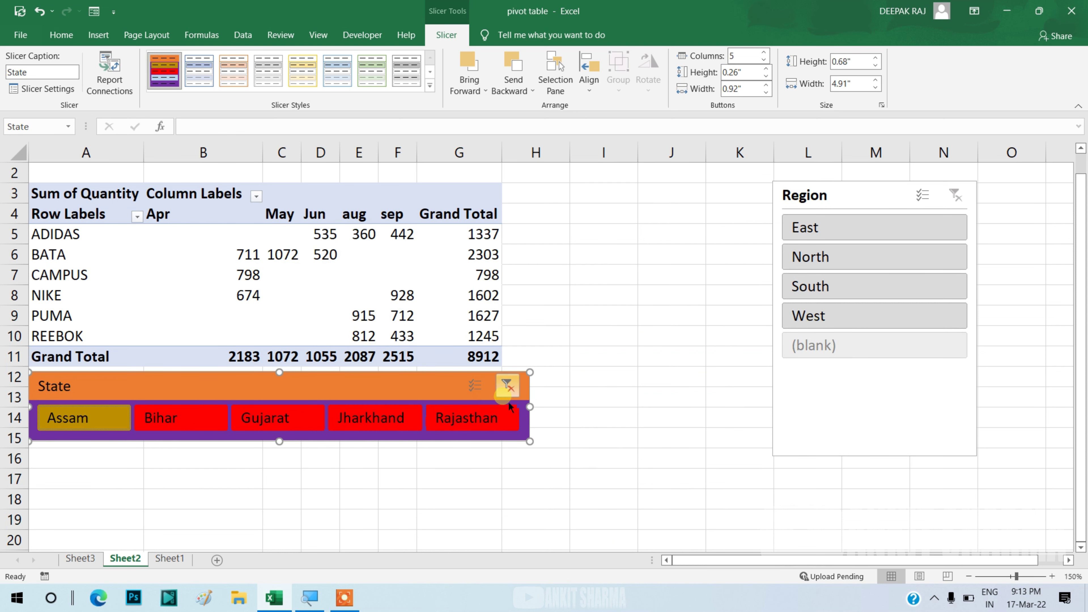
left_click(505, 386)
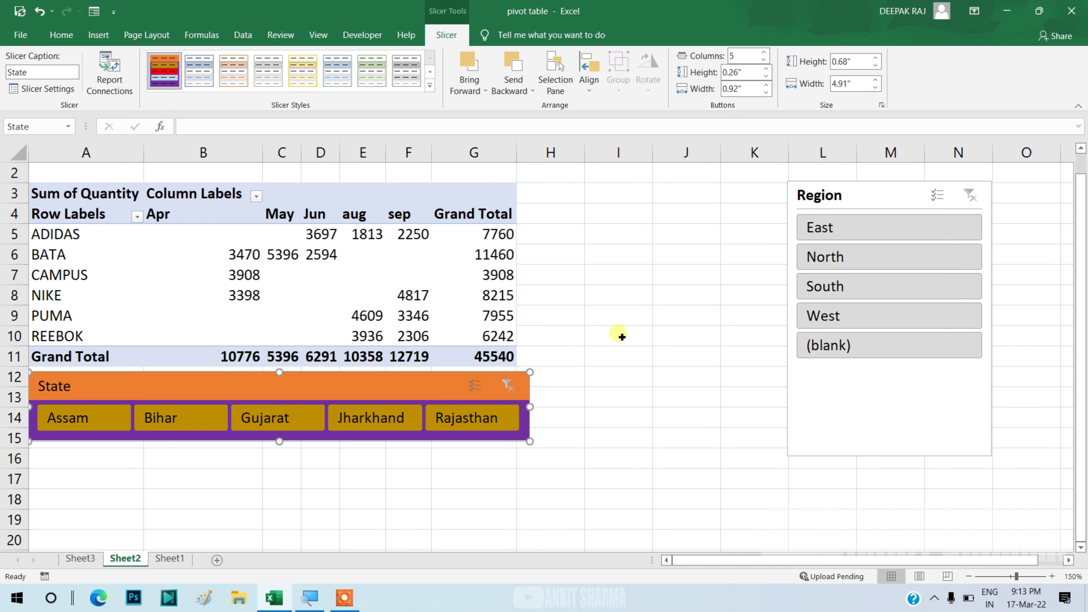
Step: Move the Region slicer beside the PivotTable and filter to East plus South, giving a total of 23339
left_click_drag(846, 195, 601, 193)
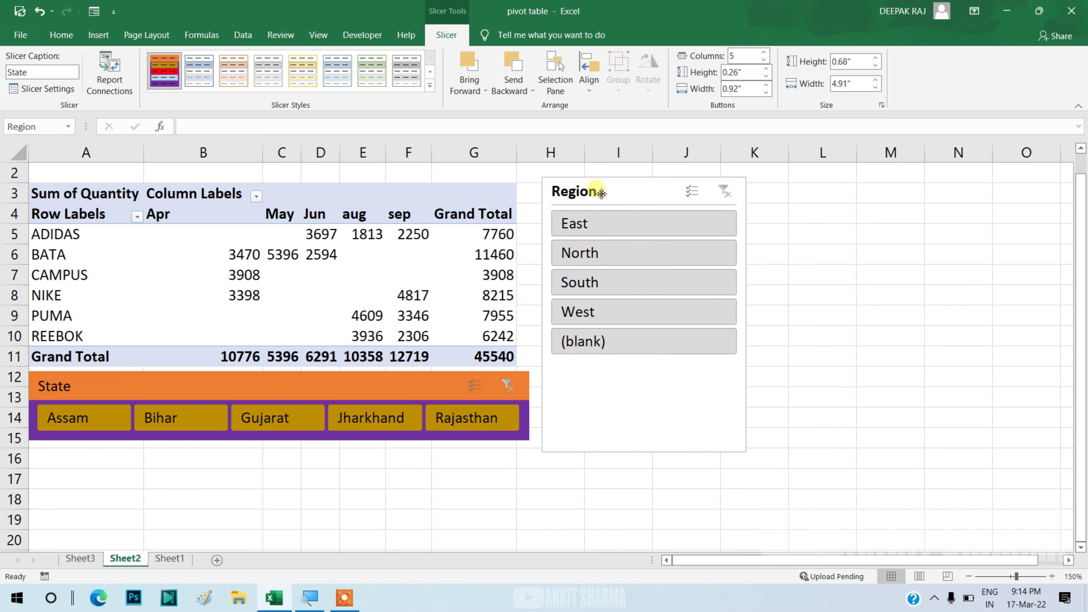
left_click(605, 223)
left_click(608, 262)
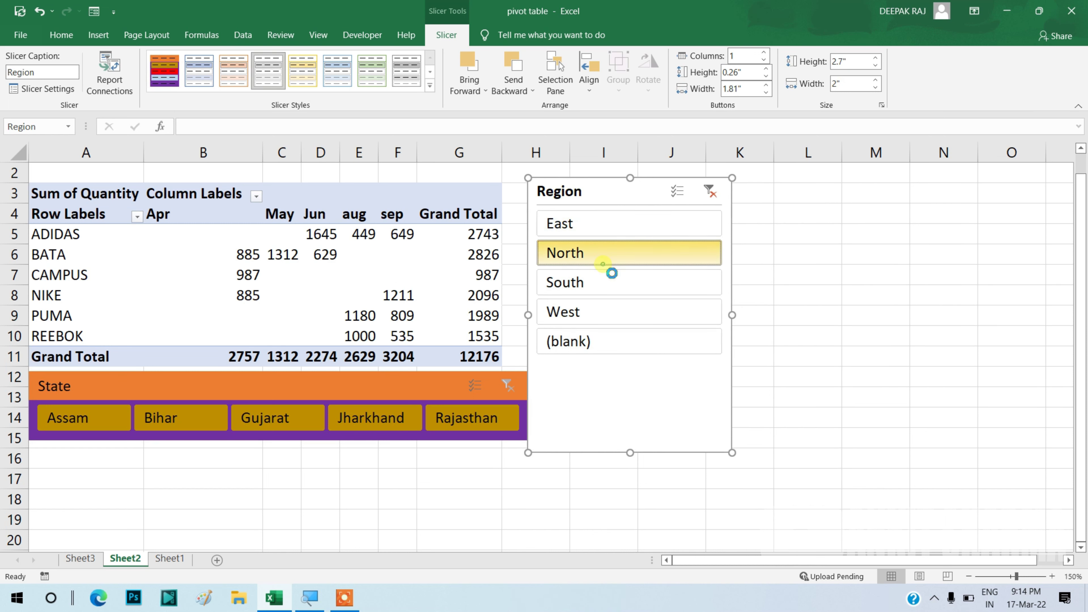
left_click(609, 288)
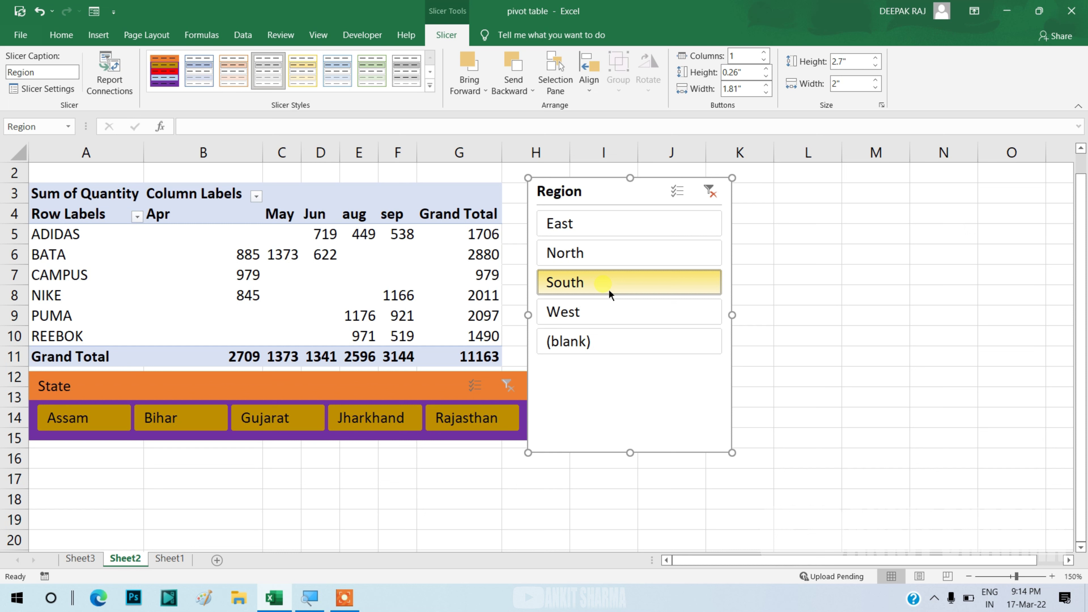
left_click(601, 232)
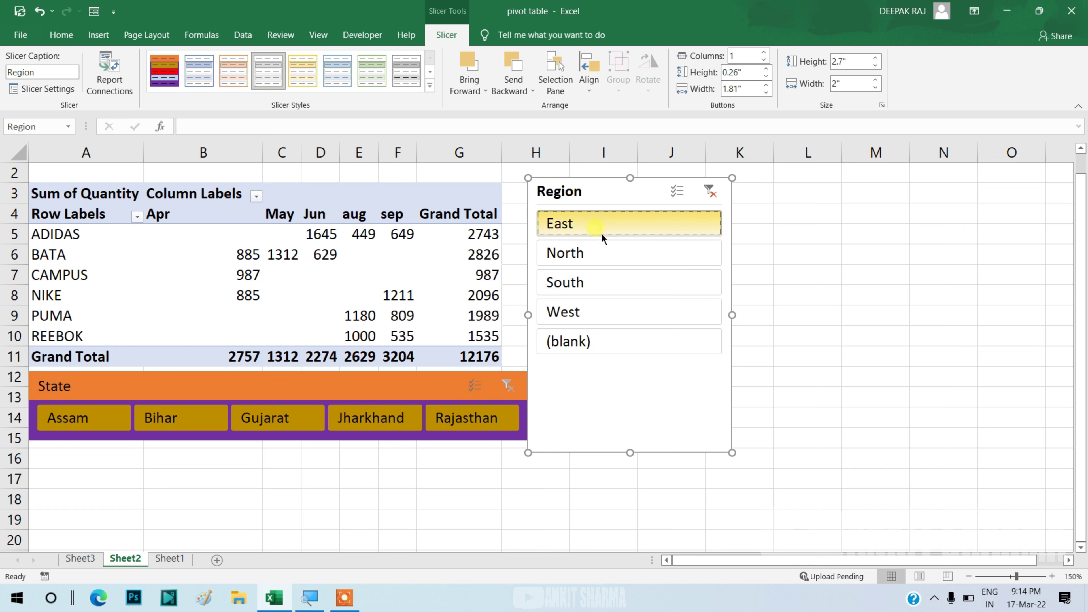
left_click(600, 287, "ctrl")
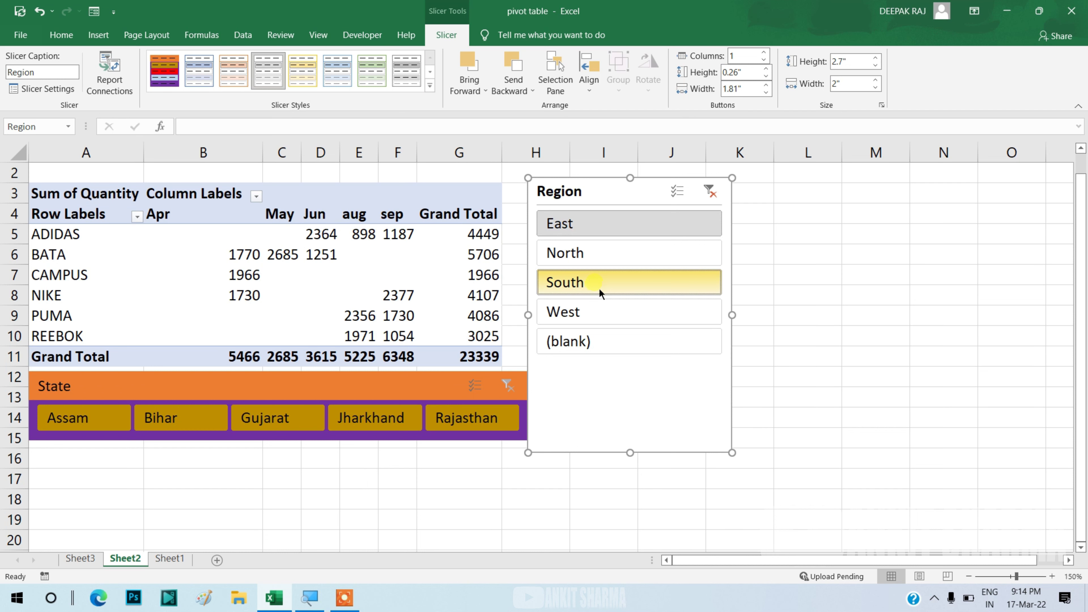
Step: Try Assam, Gujarat and Bihar in the State slicer, then clear its filter so the total stays 23339
left_click(105, 420)
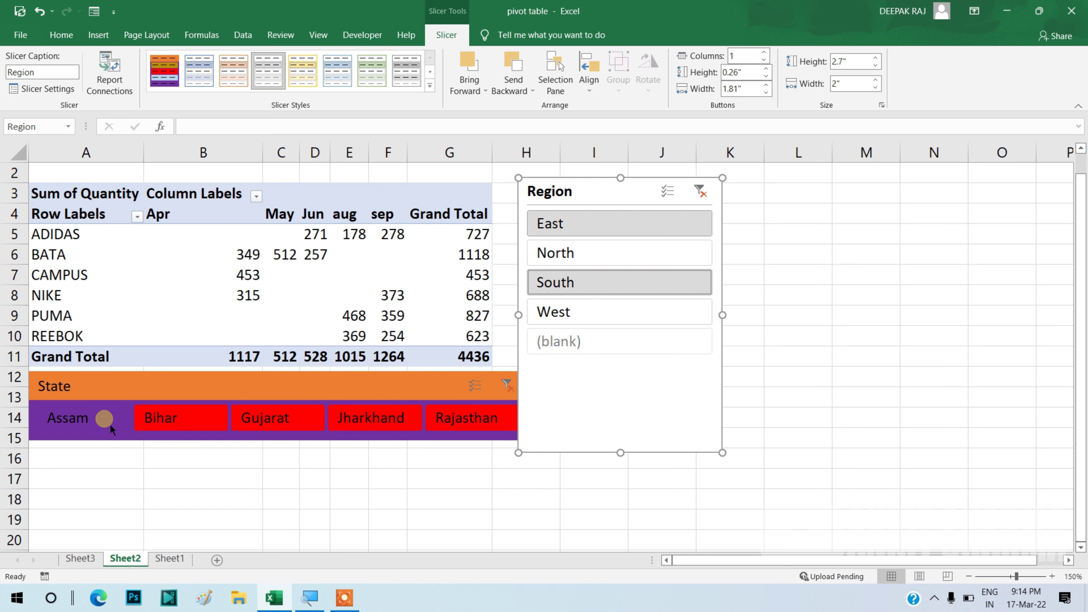
left_click(276, 428)
left_click(122, 424)
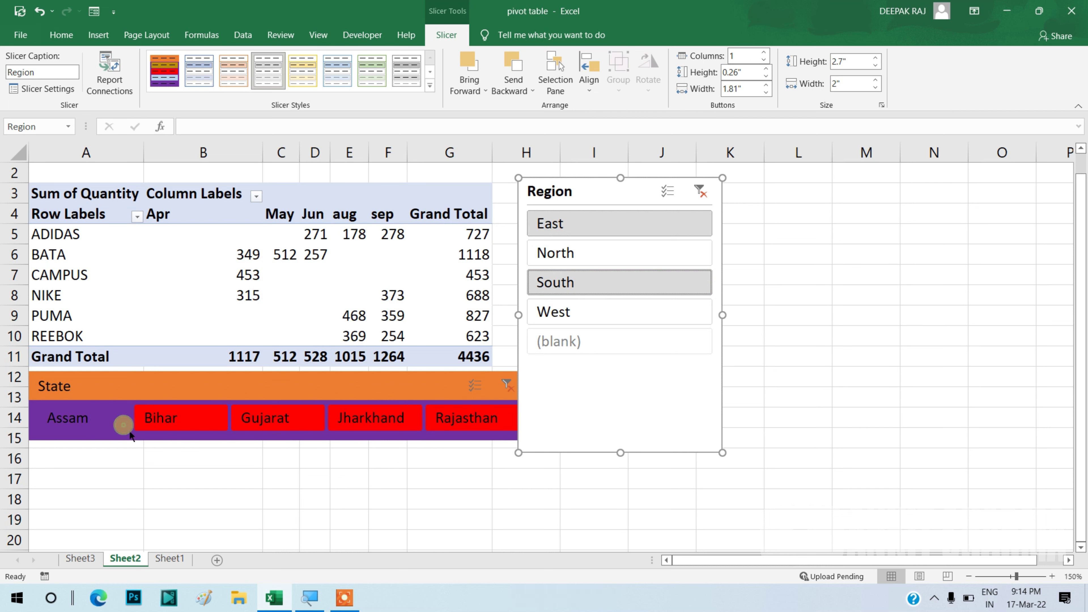
left_click(271, 416, "shift")
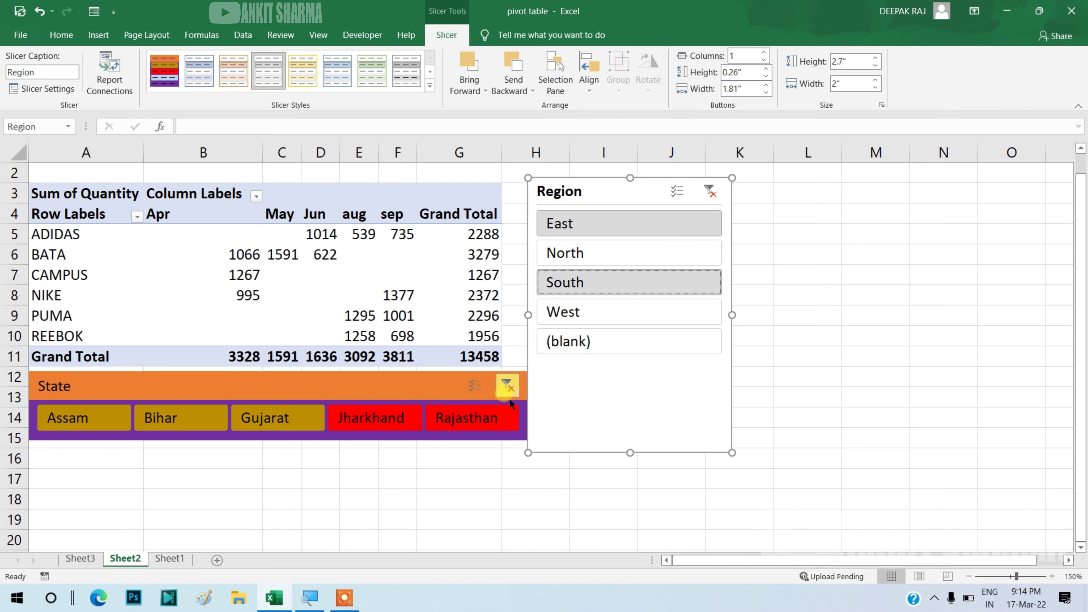
left_click(508, 388)
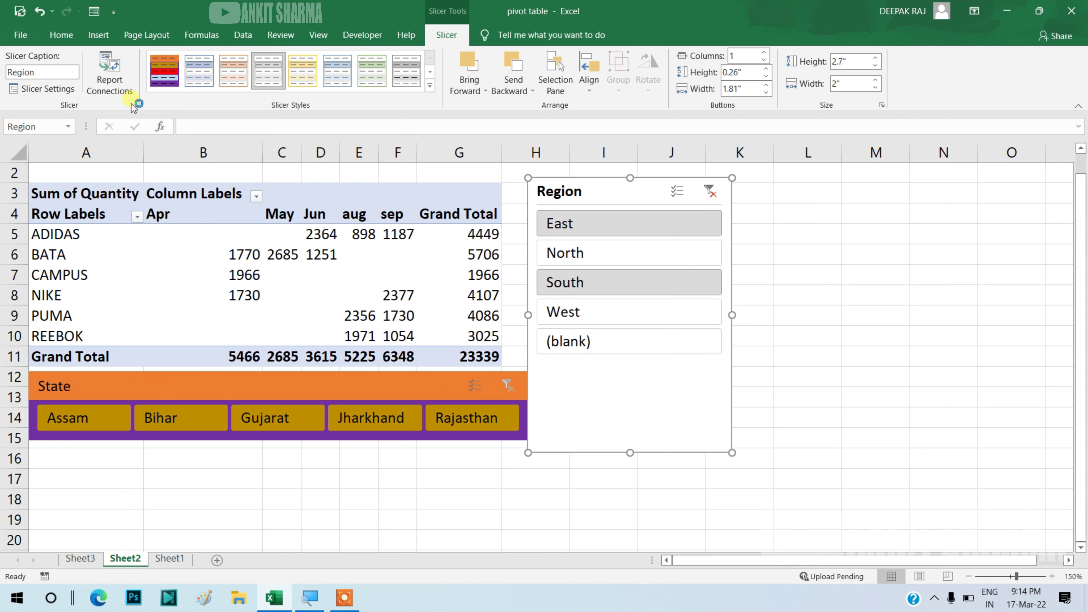
Step: Change the Region slicer's caption to zone in Slicer Settings
left_click(47, 91)
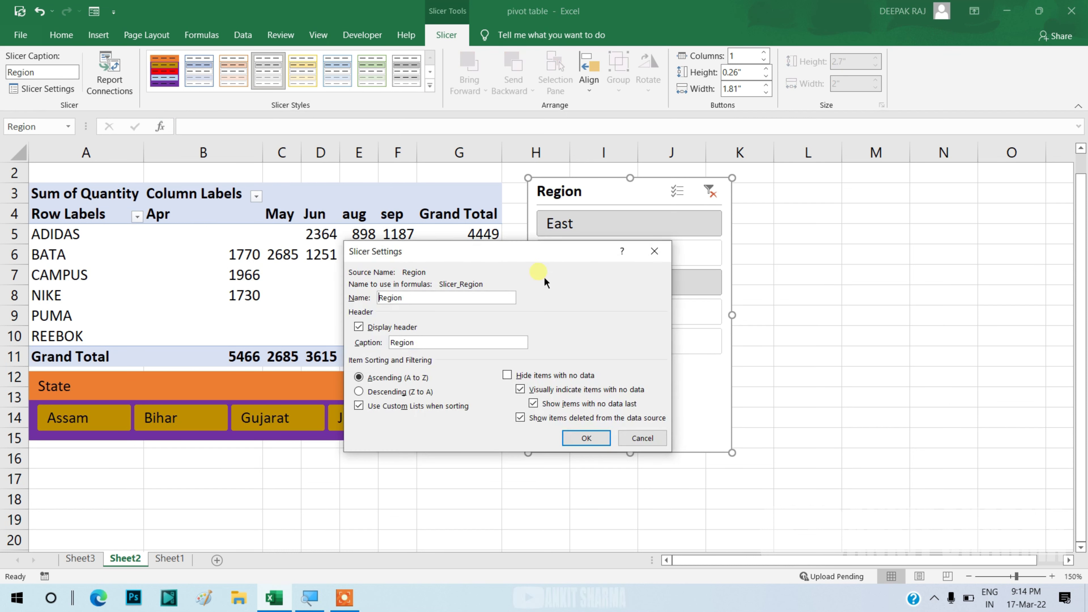
left_click_drag(583, 252, 696, 277)
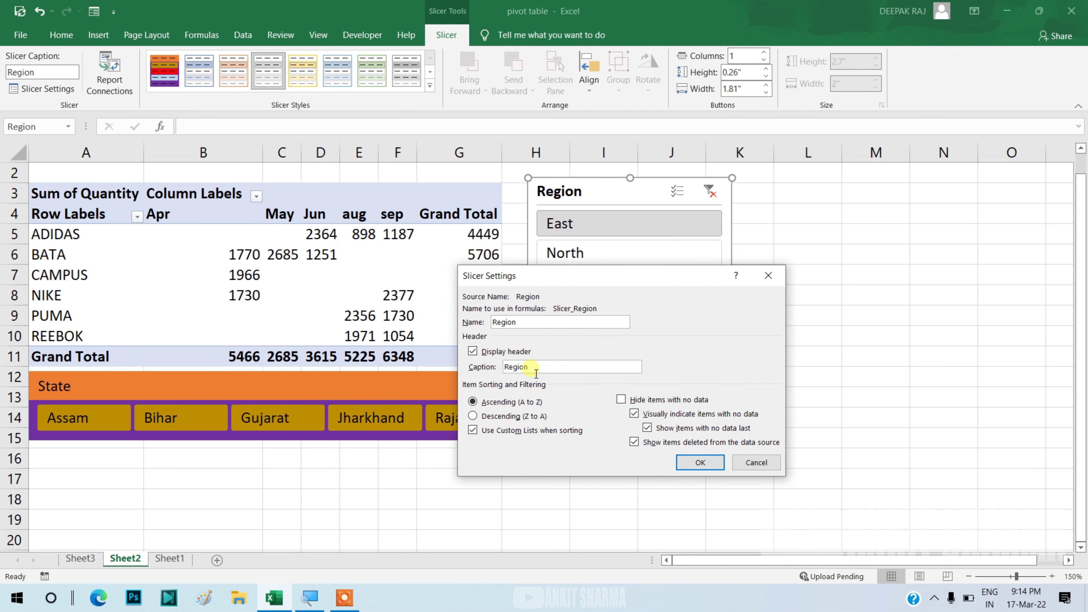
key("BackSpace")
key("BackSpace")
key("BackSpace")
type("zone")
left_click(700, 462)
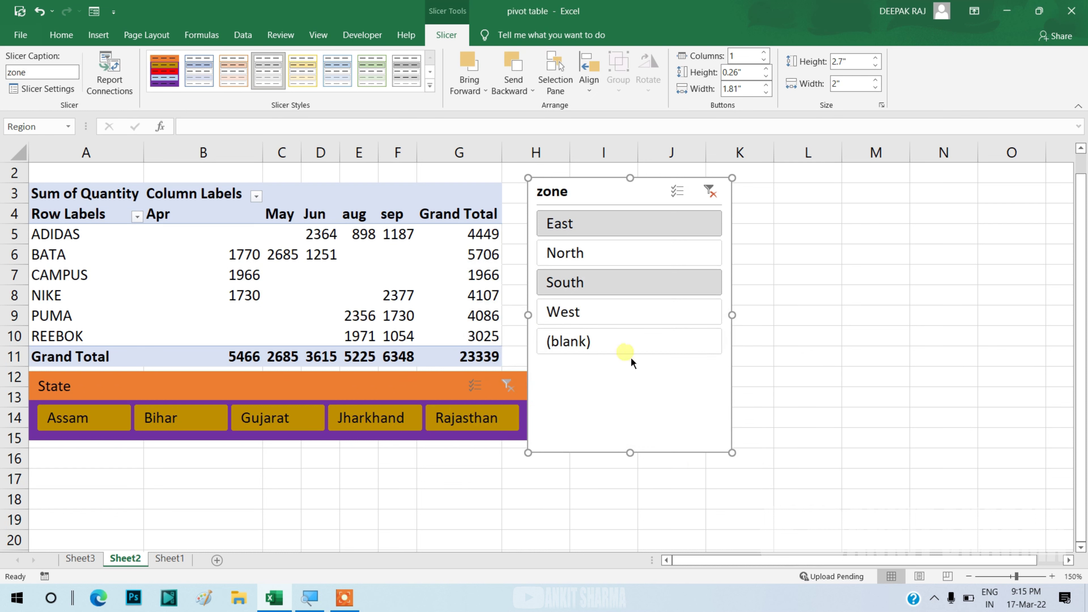
Step: Sort the zone slicer's items in descending order (Z to A)
left_click(70, 90)
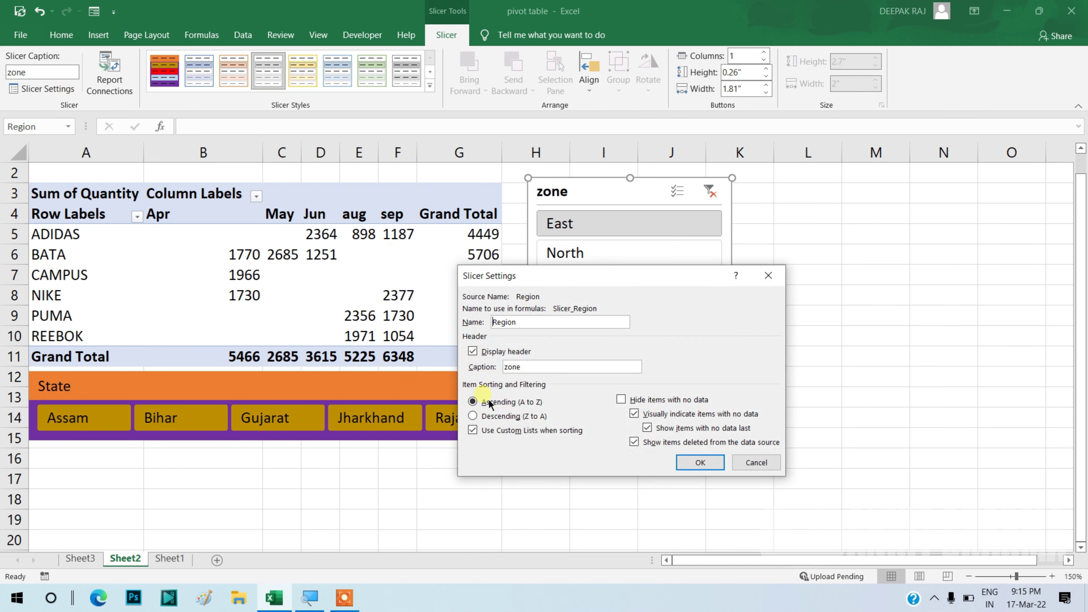
left_click(491, 416)
left_click(712, 463)
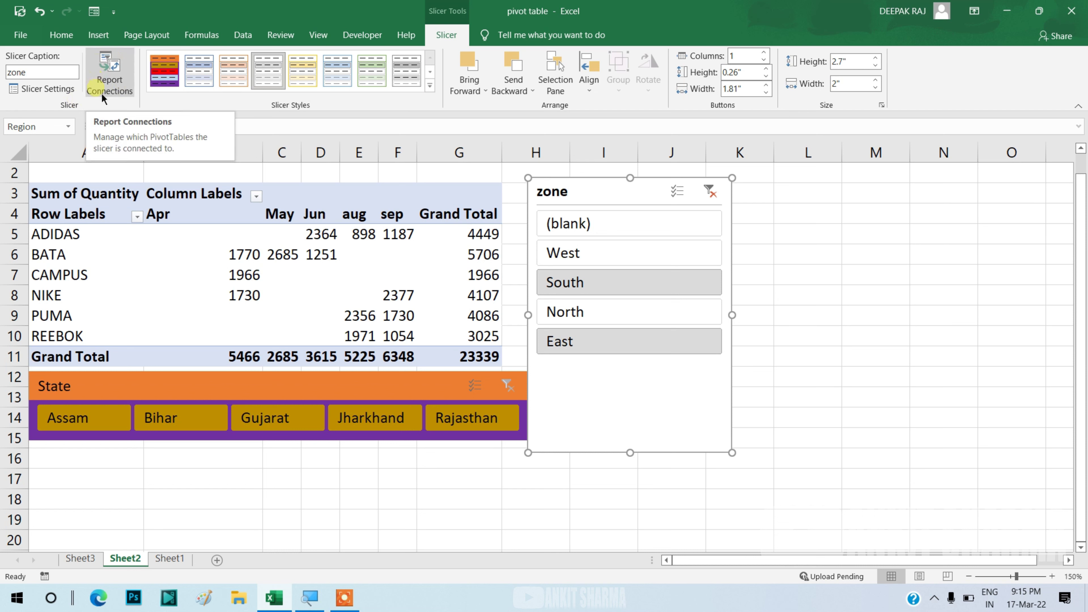
left_click(768, 272)
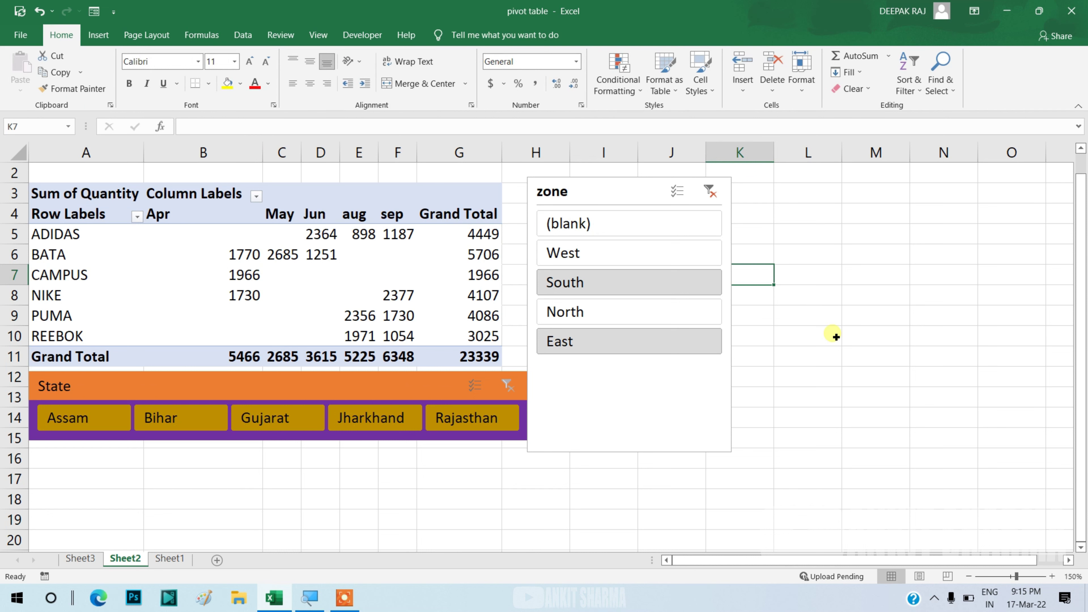
Step: Insert a PivotTable from the Sheet1 data, placed on the existing Sheet2 at cell A19
left_click(181, 565)
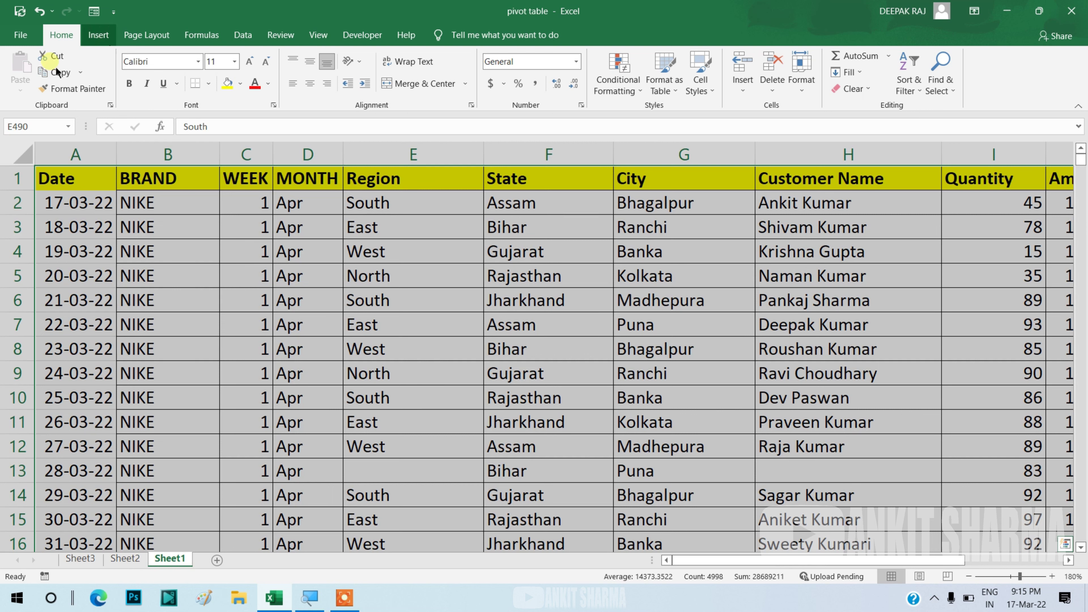
scroll(33, 81, "down", 1)
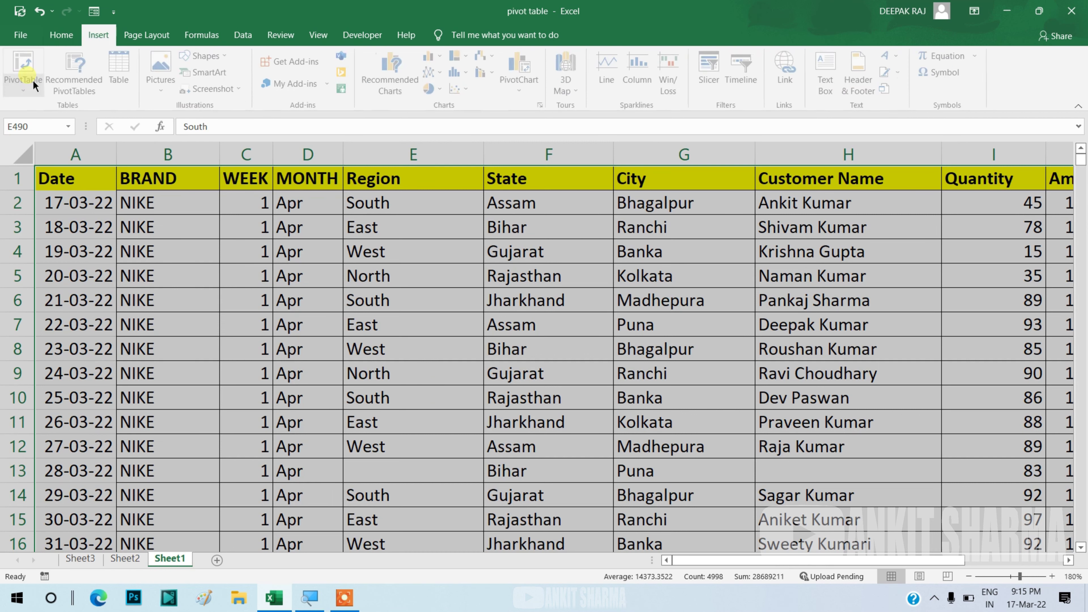
left_click(43, 78)
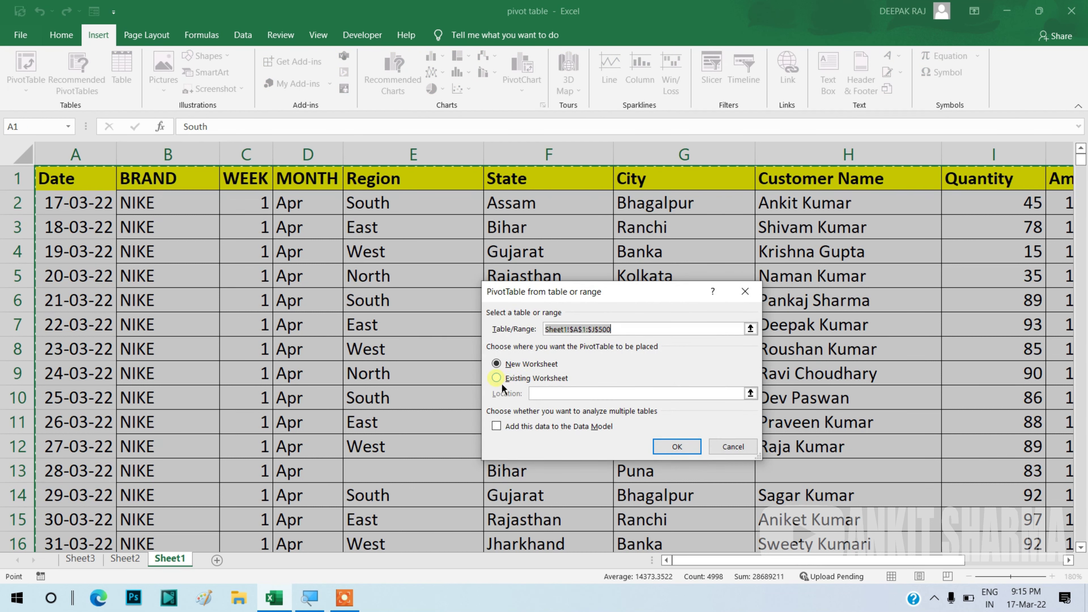
left_click(515, 383)
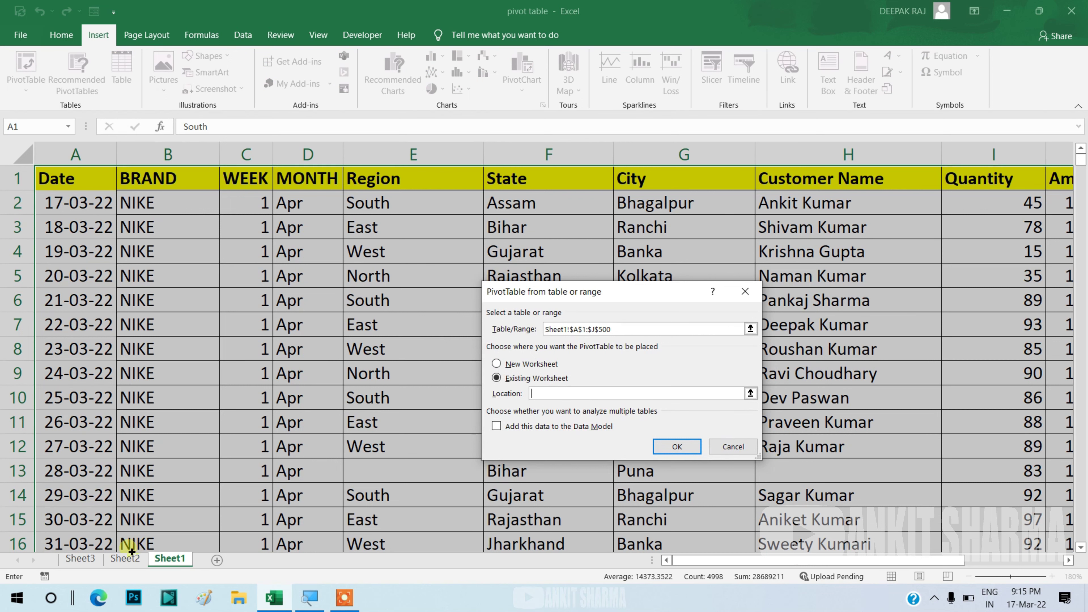
left_click(93, 559)
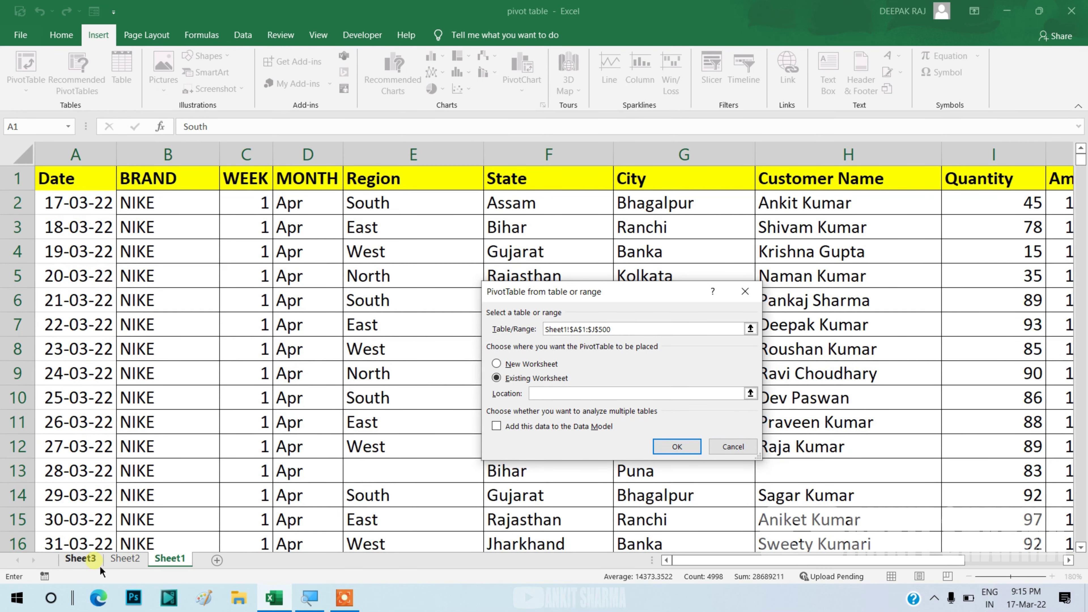
left_click(97, 559)
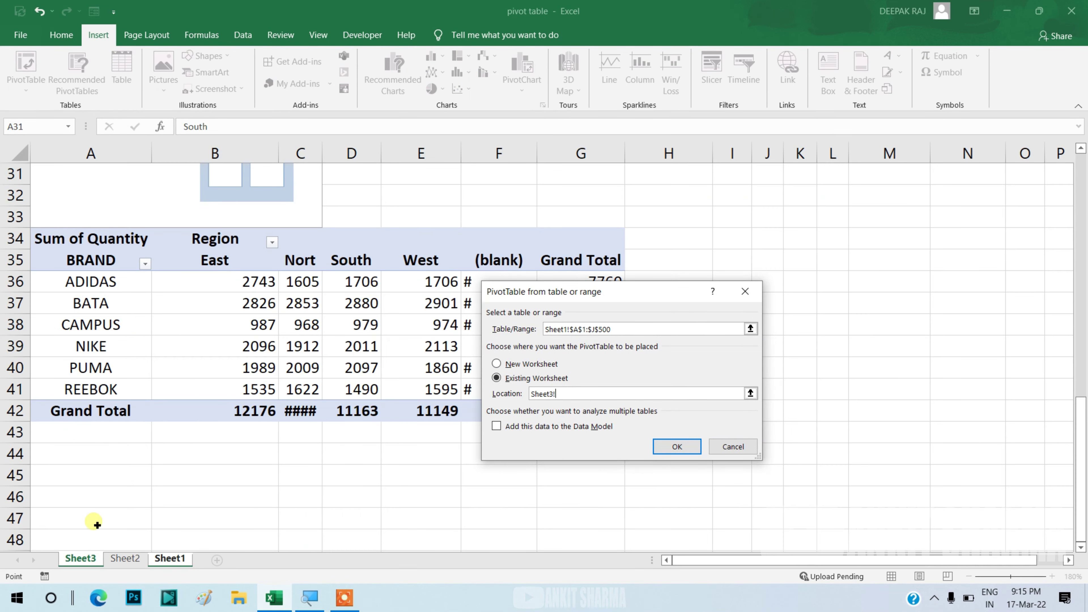
left_click(129, 559)
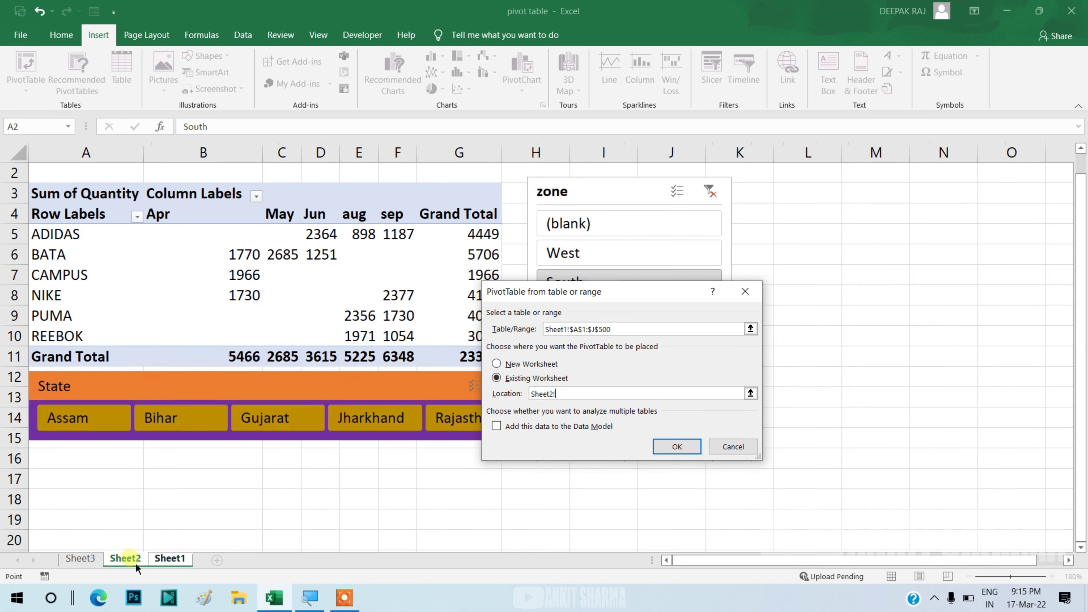
left_click(46, 521)
left_click(676, 446)
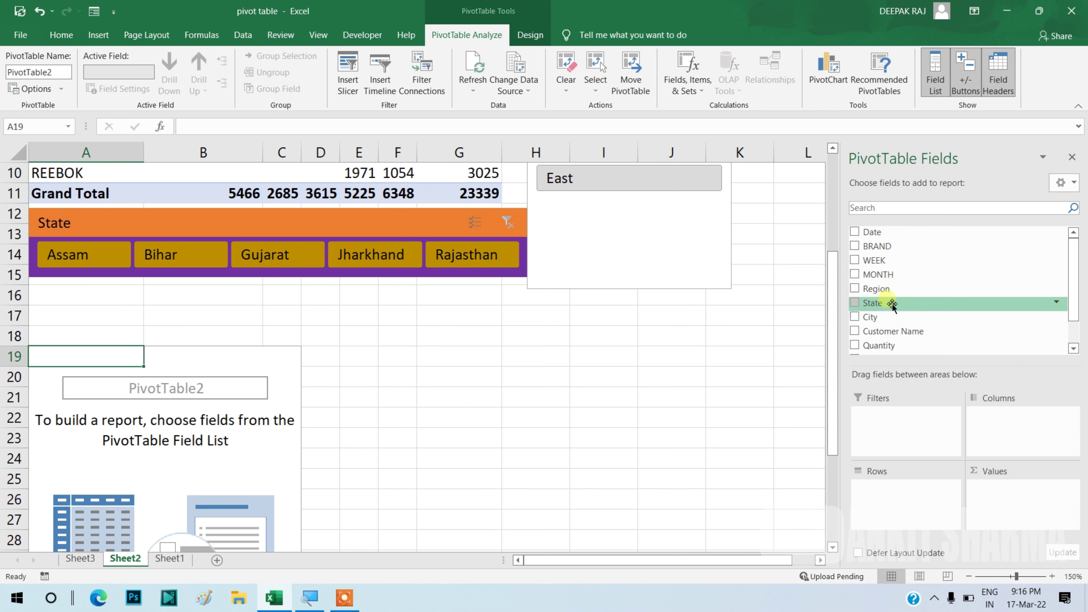
Step: Build PivotTable2 with City in Rows and Sum of Quantity in Values
mouse_move(874, 316)
left_mouse_down()
mouse_move(897, 493)
mouse_move(986, 433)
mouse_move(897, 508)
left_mouse_up()
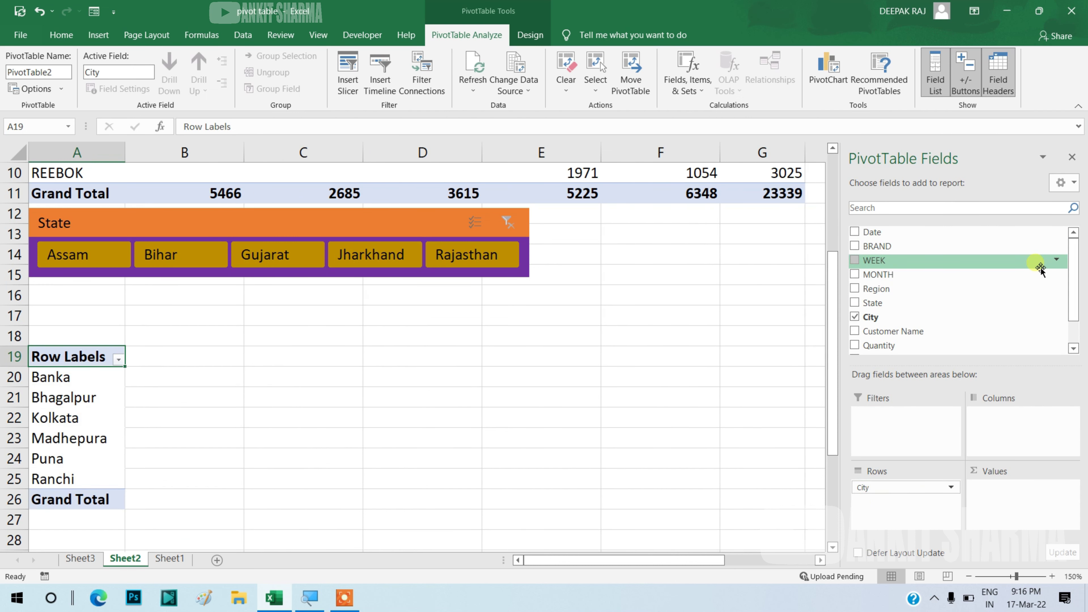
mouse_move(932, 348)
left_mouse_down()
mouse_move(1016, 477)
mouse_move(990, 488)
left_mouse_up()
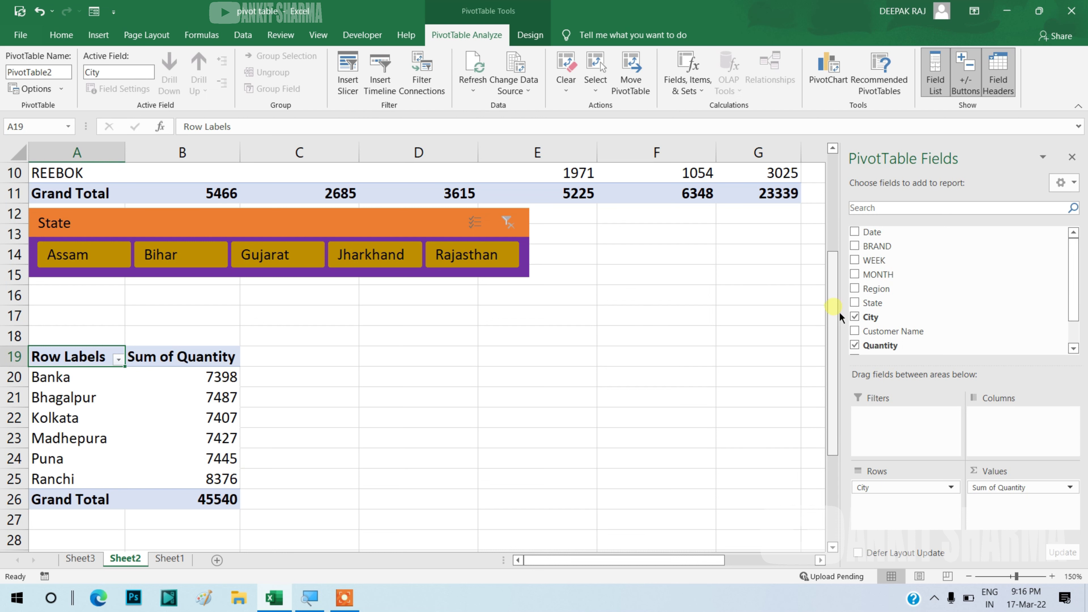
left_click_drag(832, 307, 832, 252)
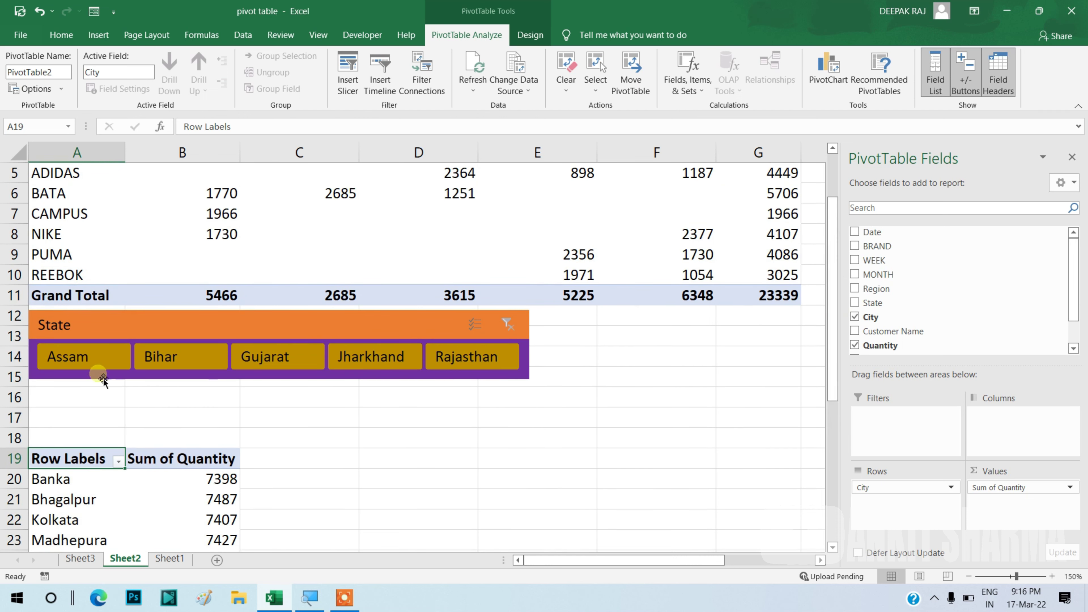
Step: Filter the first PivotTable through Assam and Bihar to Gujarat with the State slicer, totalling 4518
left_click(95, 365)
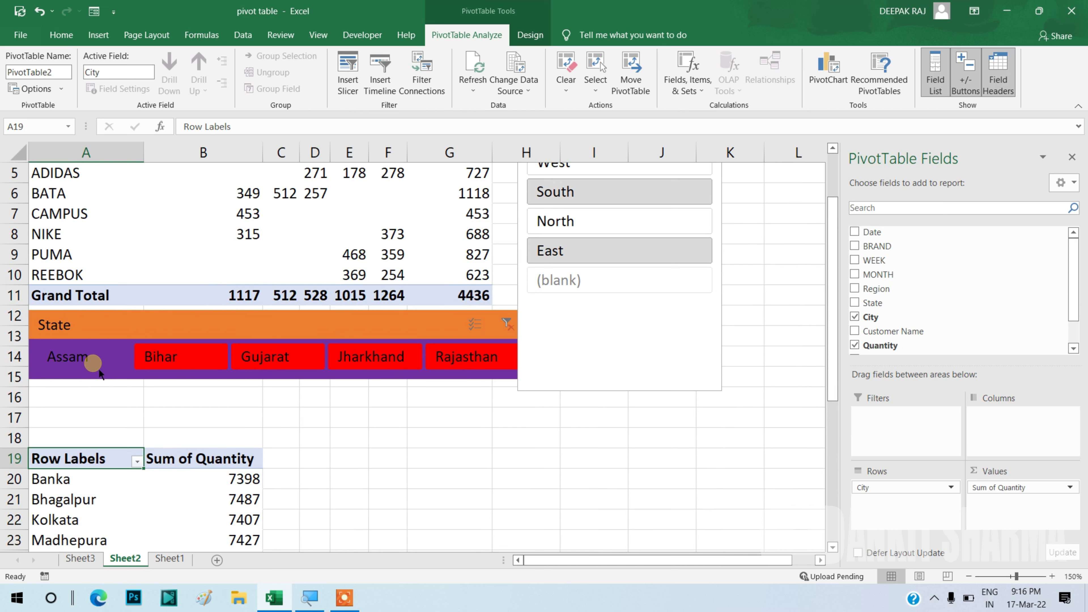
left_click(180, 364)
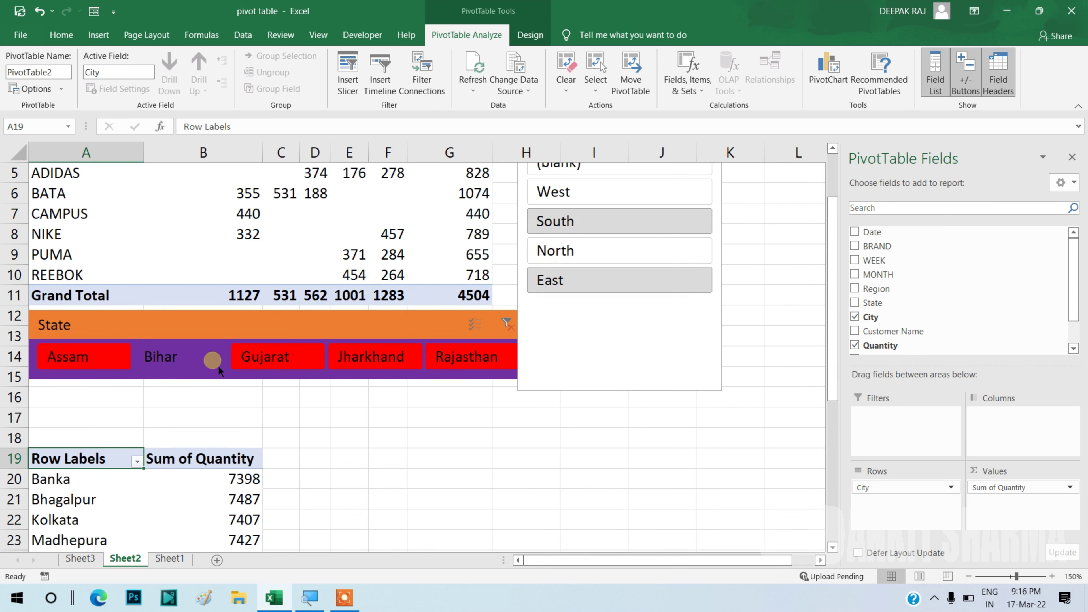
left_click(282, 368)
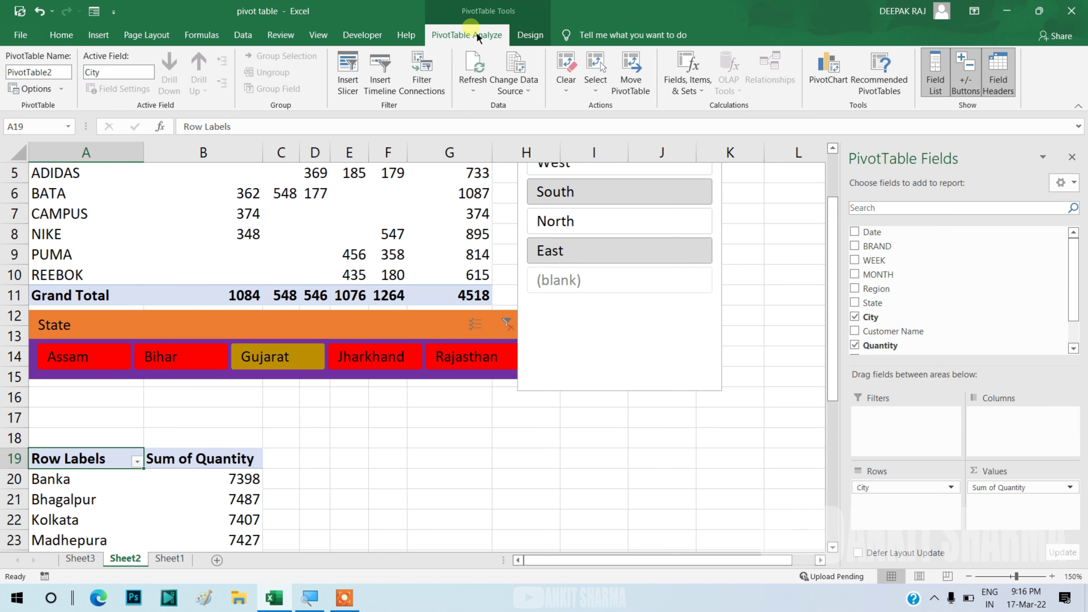
left_click(454, 35)
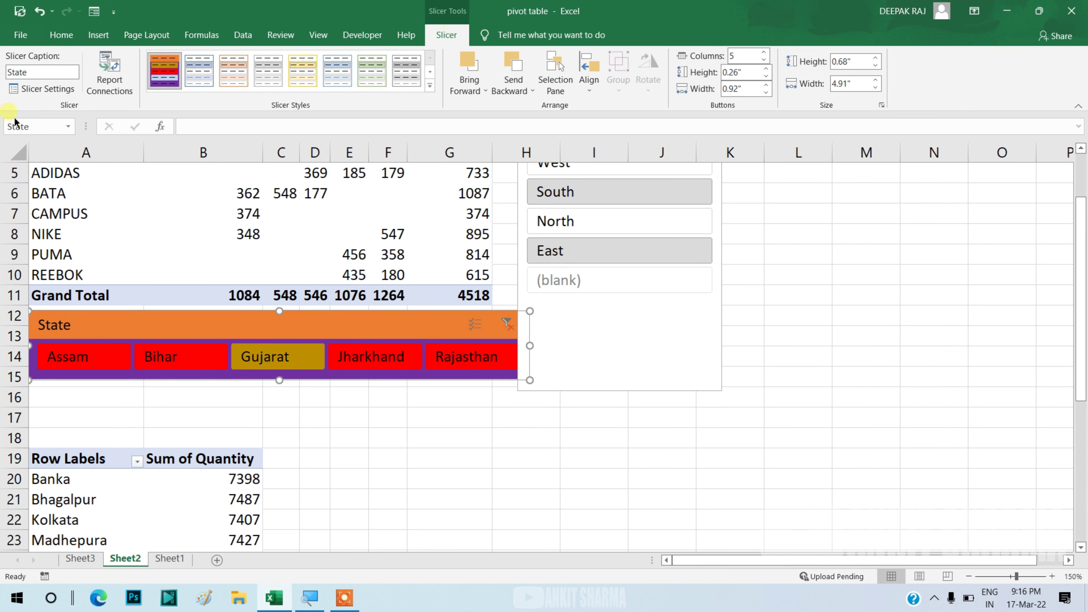
Step: Connect PivotTable2 to the State slicer via Report Connections and test with Assam and Gujarat
left_click(107, 95)
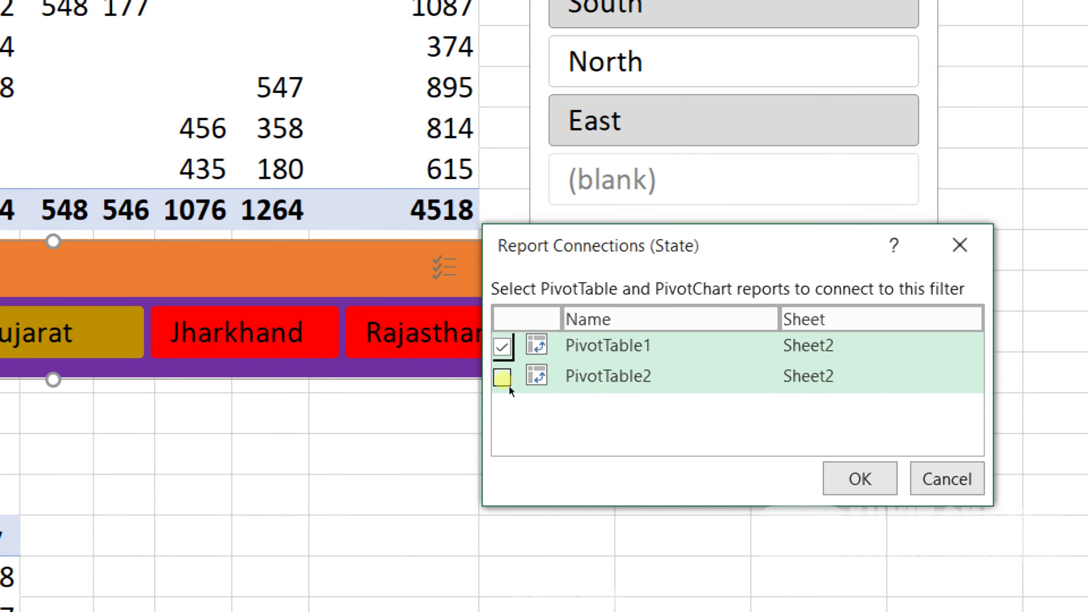
left_click(505, 380)
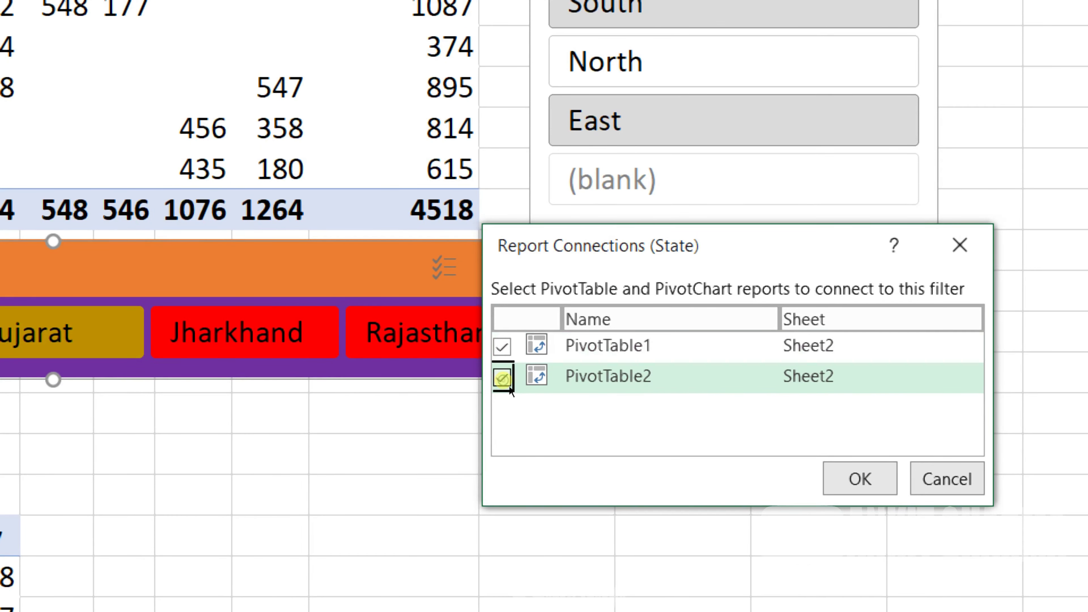
key("Return")
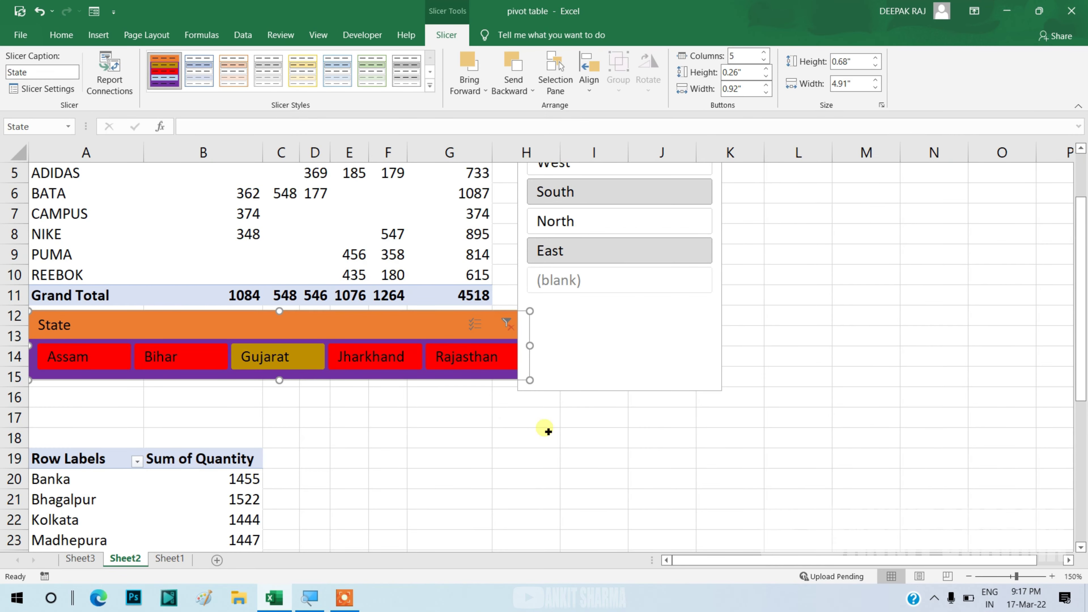
left_click(115, 359)
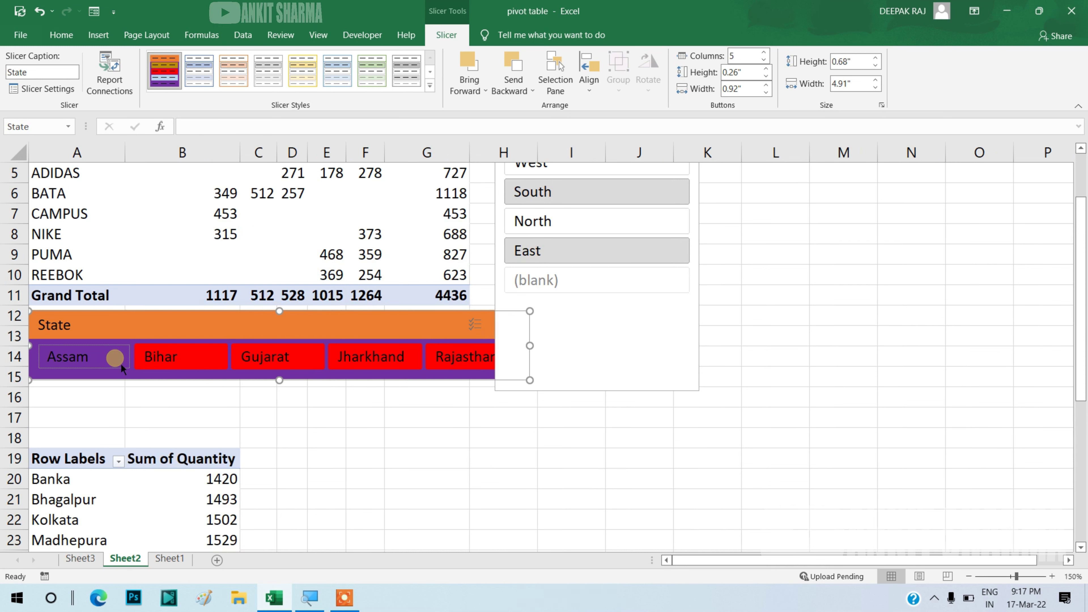
left_click(267, 358)
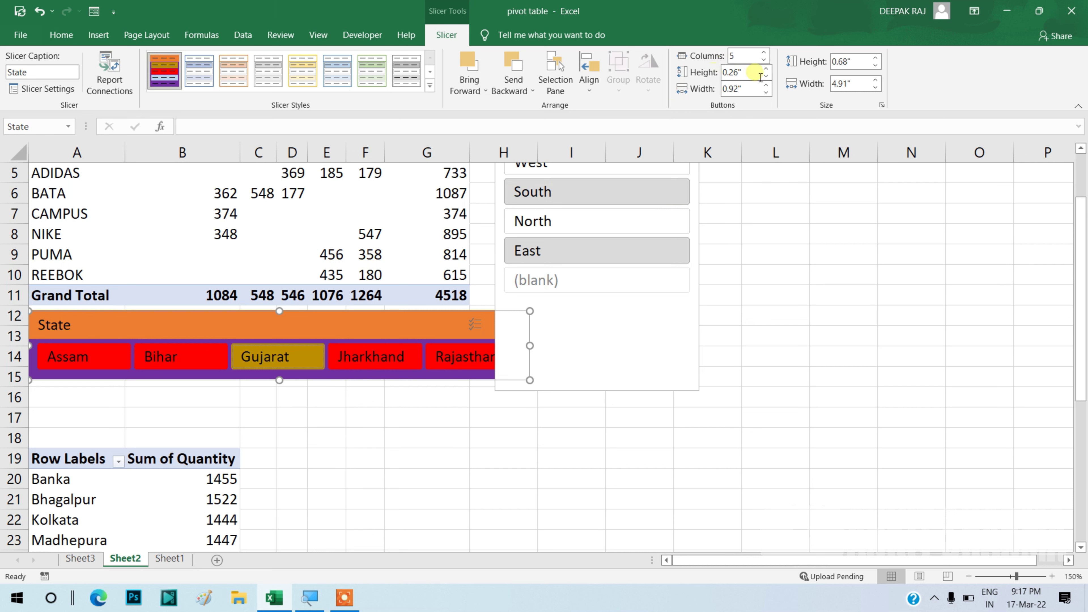
Step: Move the zone slicer right and down, and set its buttons to 0.5" tall and about 1.8" wide
left_click(589, 324)
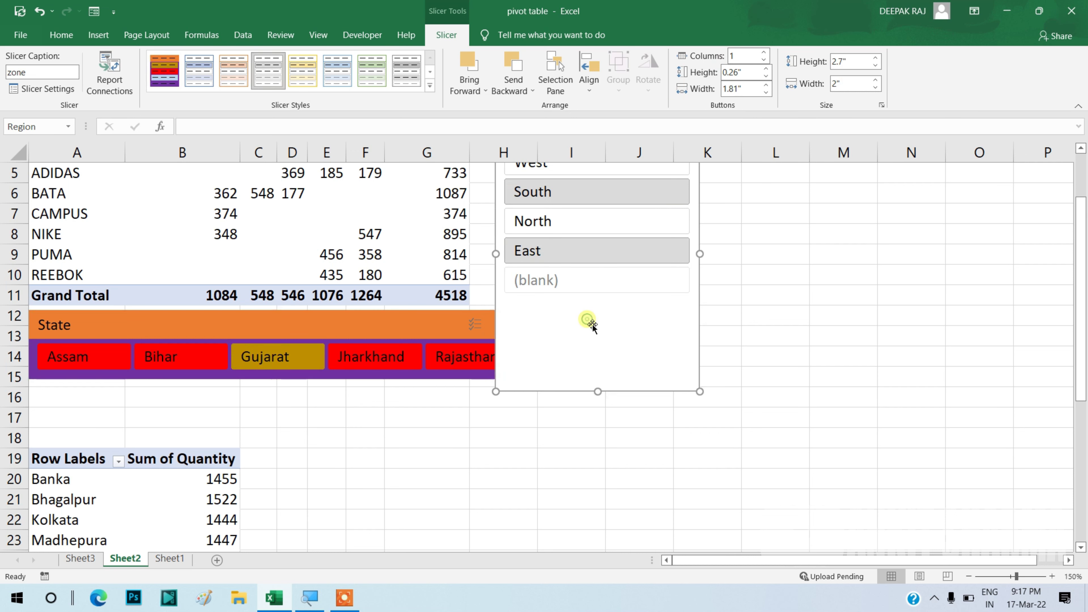
left_click_drag(704, 325, 756, 443)
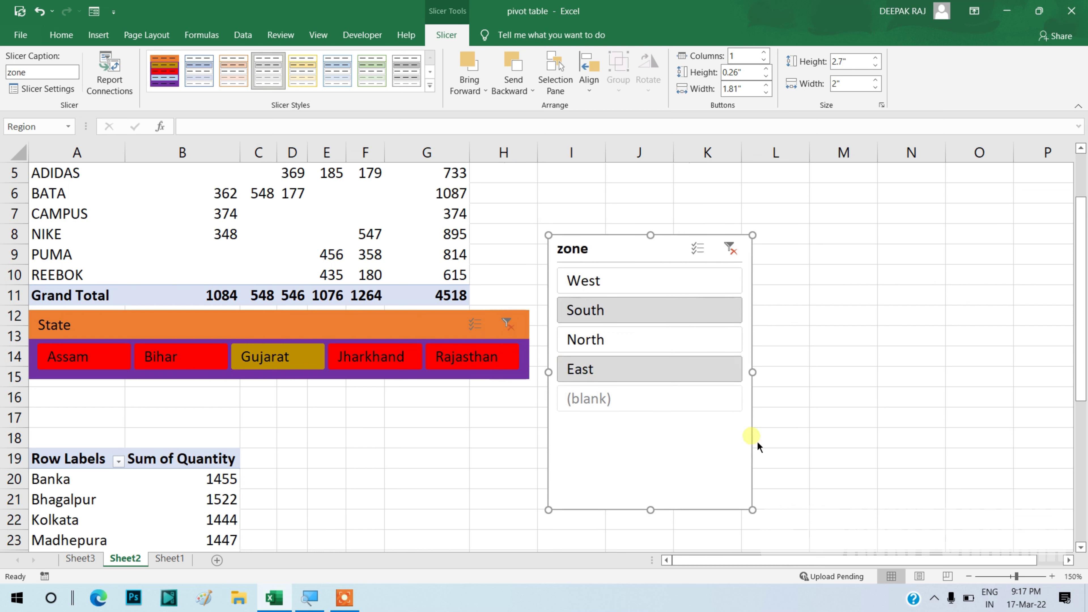
left_click(767, 69)
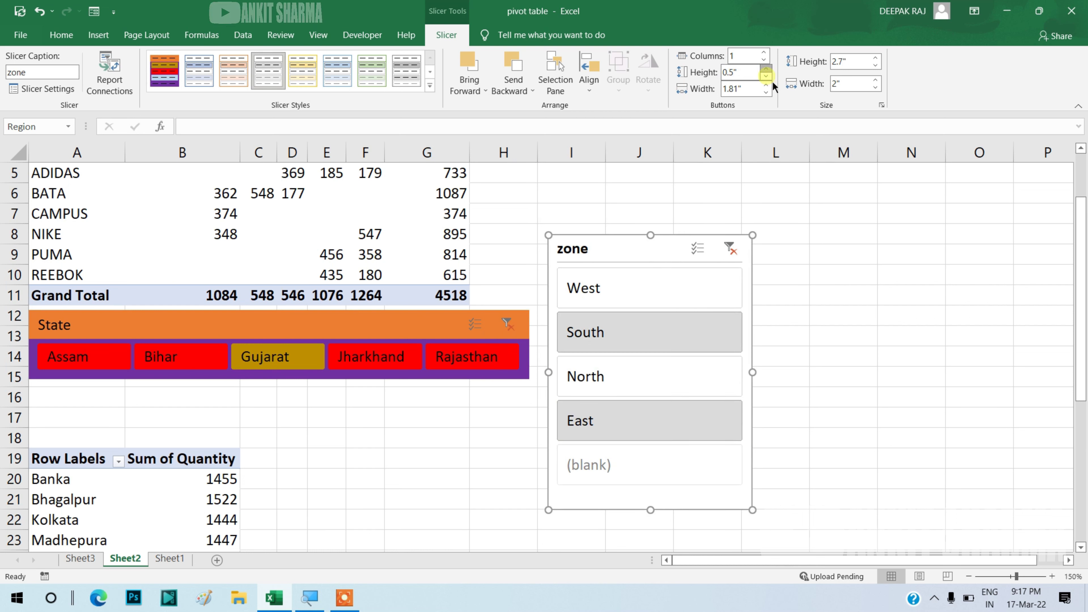
left_click(766, 91)
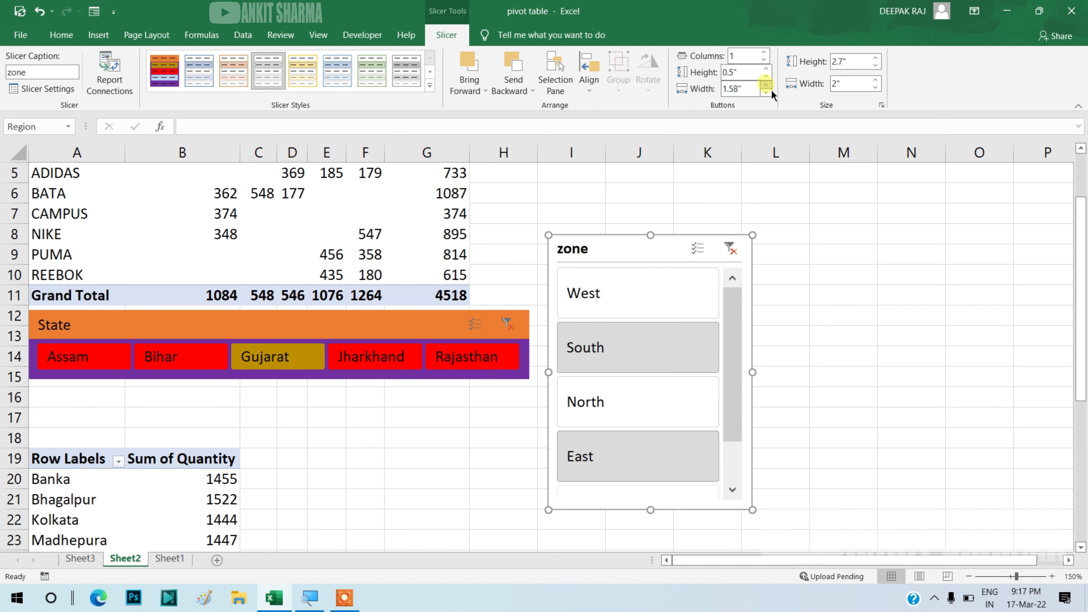
left_click(767, 84)
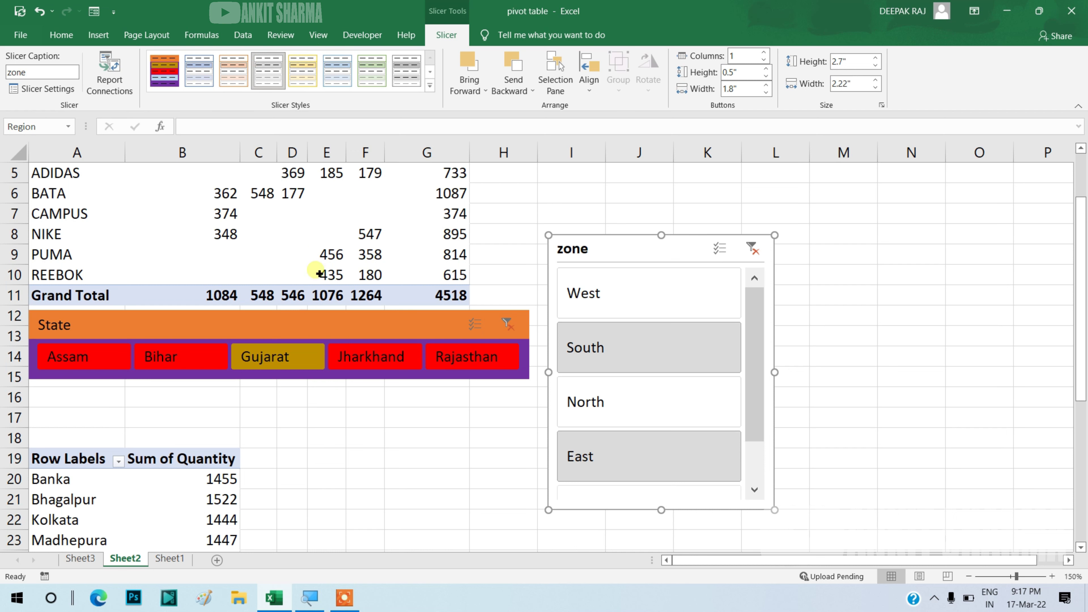
left_click(319, 274)
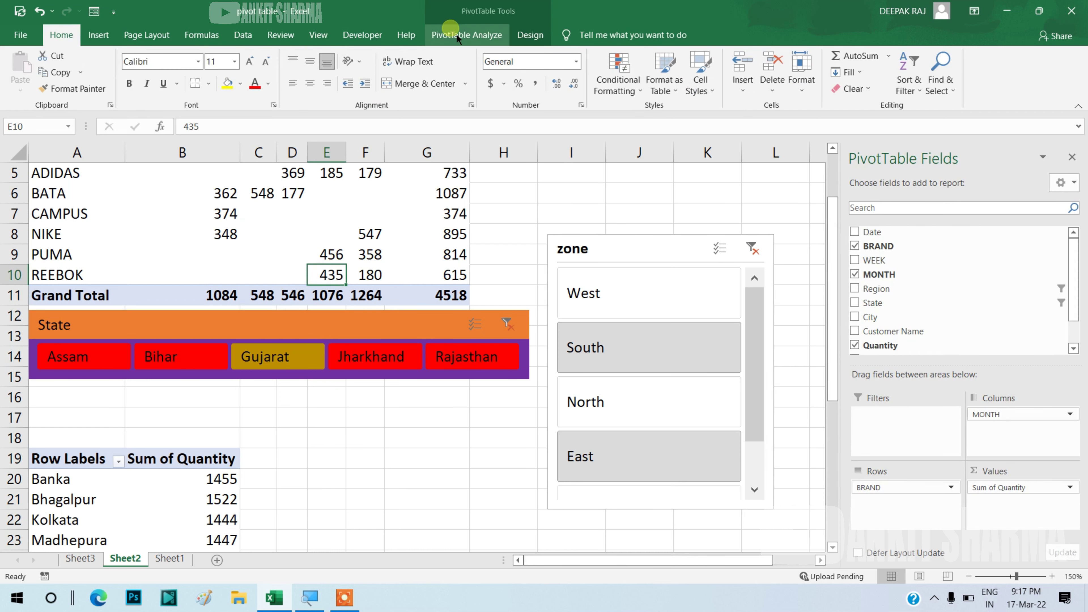
left_click(457, 34)
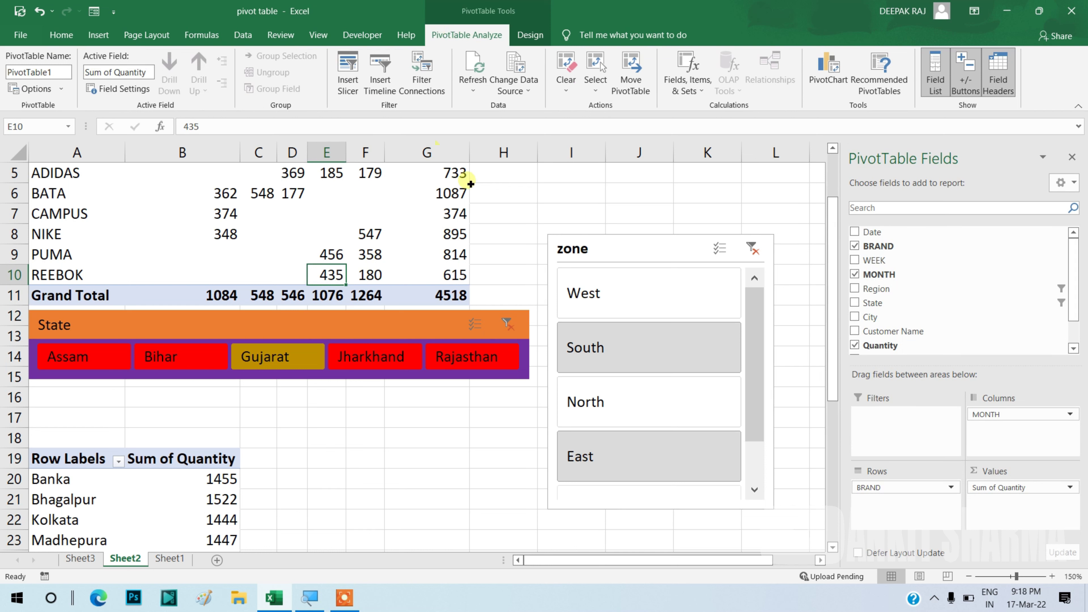
left_click(495, 209)
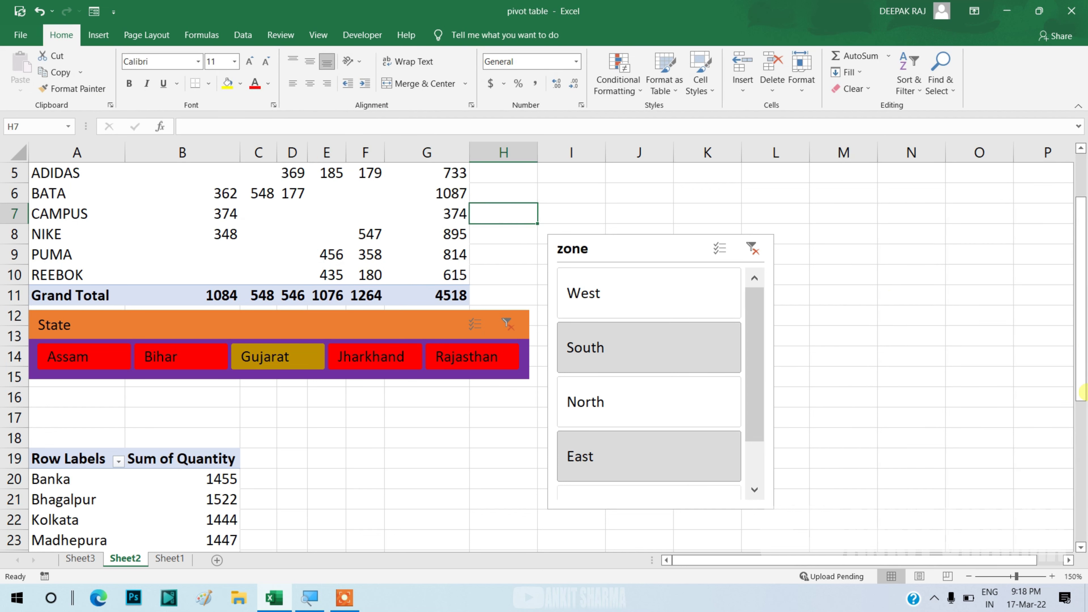
Step: Add the Date field to the city pivot table's Filters area
scroll(1080, 355, "down", 4)
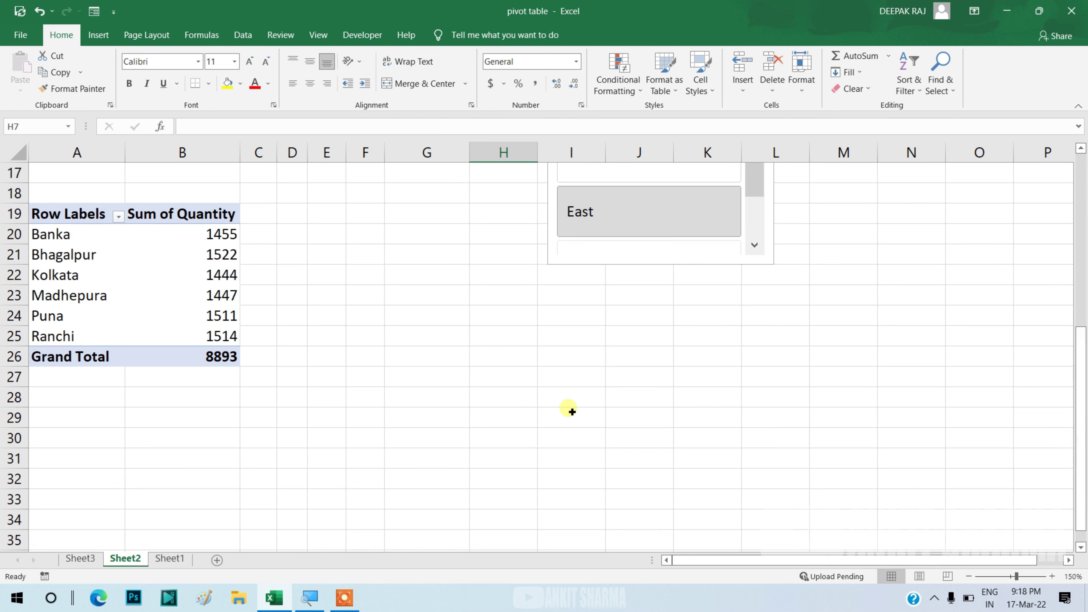
left_click(143, 299)
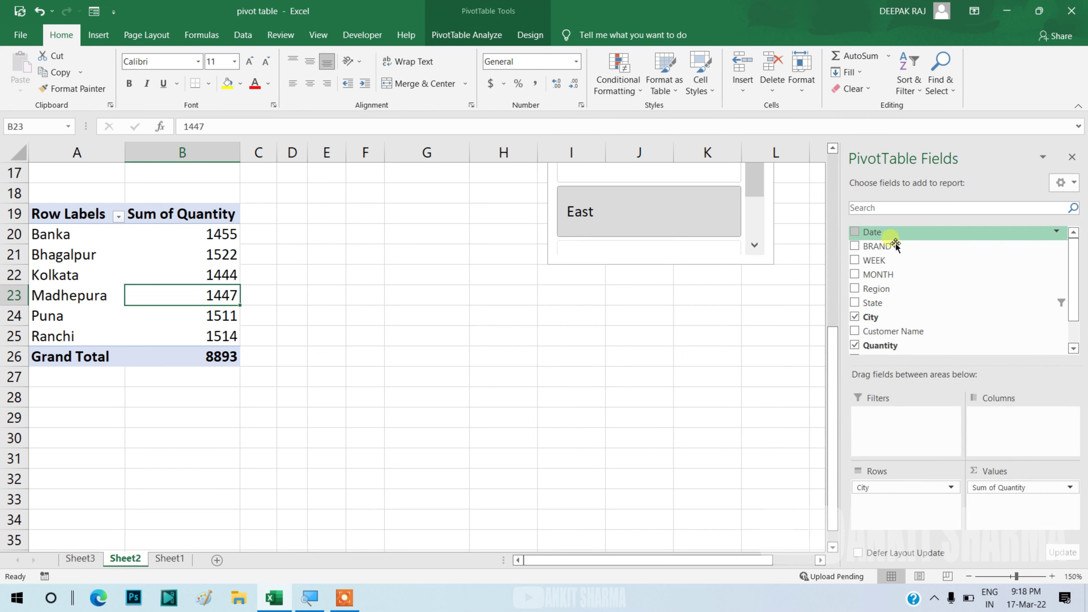
mouse_move(889, 242)
left_mouse_down()
mouse_move(925, 450)
mouse_move(940, 410)
left_mouse_up()
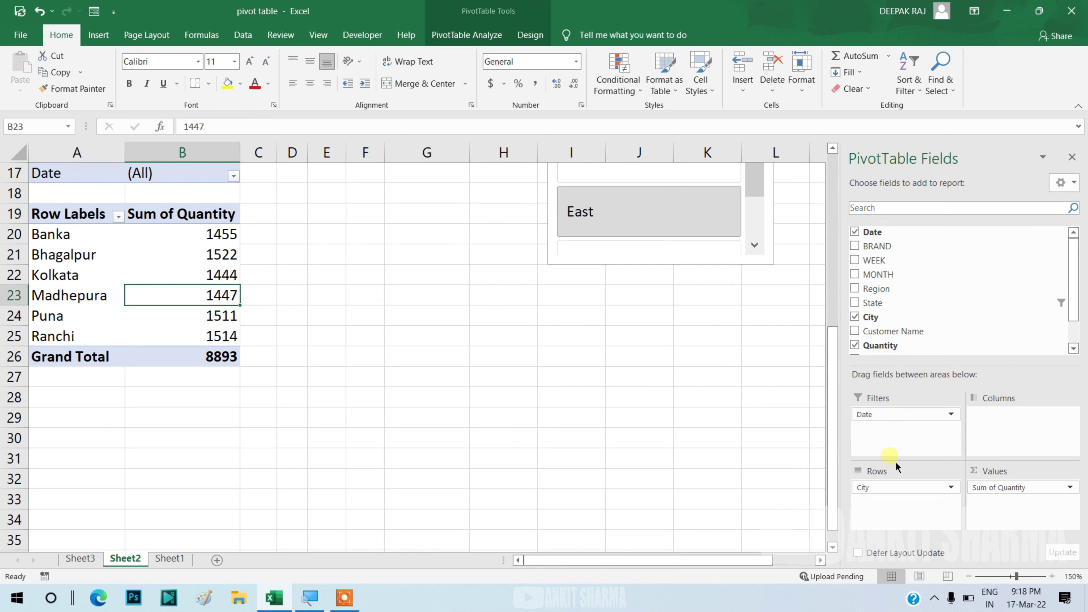
Step: Start inserting a timeline for the city pivot table with the Date field ticked
left_click(478, 37)
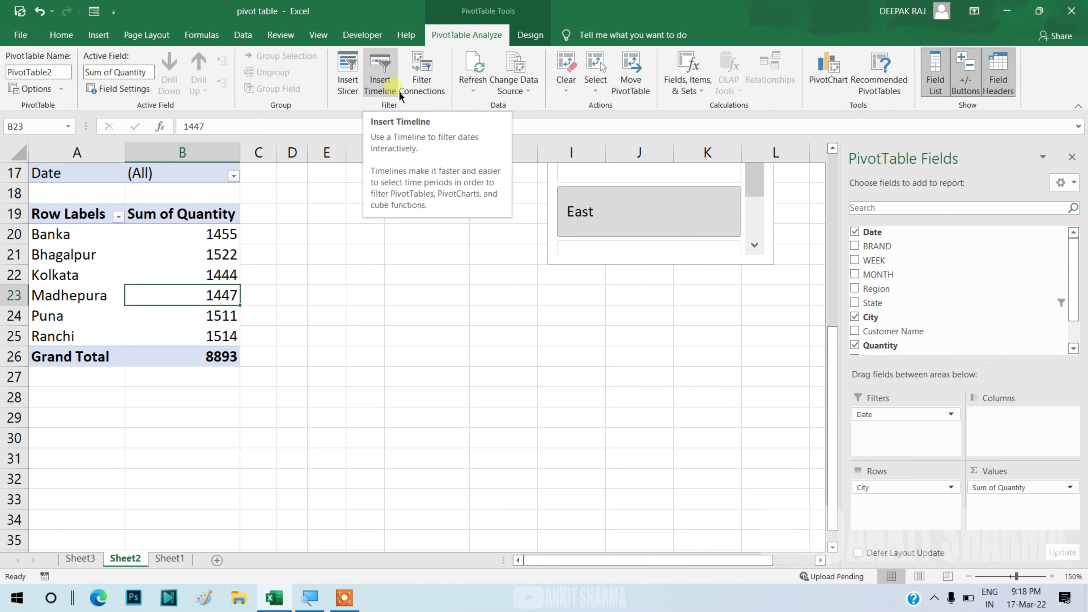
left_click(389, 79)
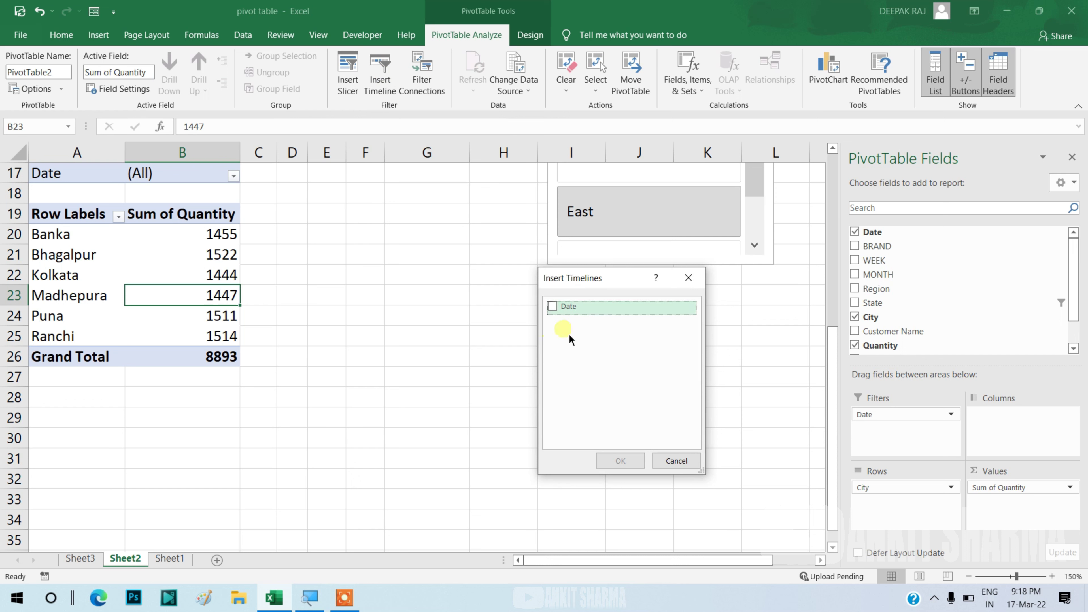
left_click(556, 312)
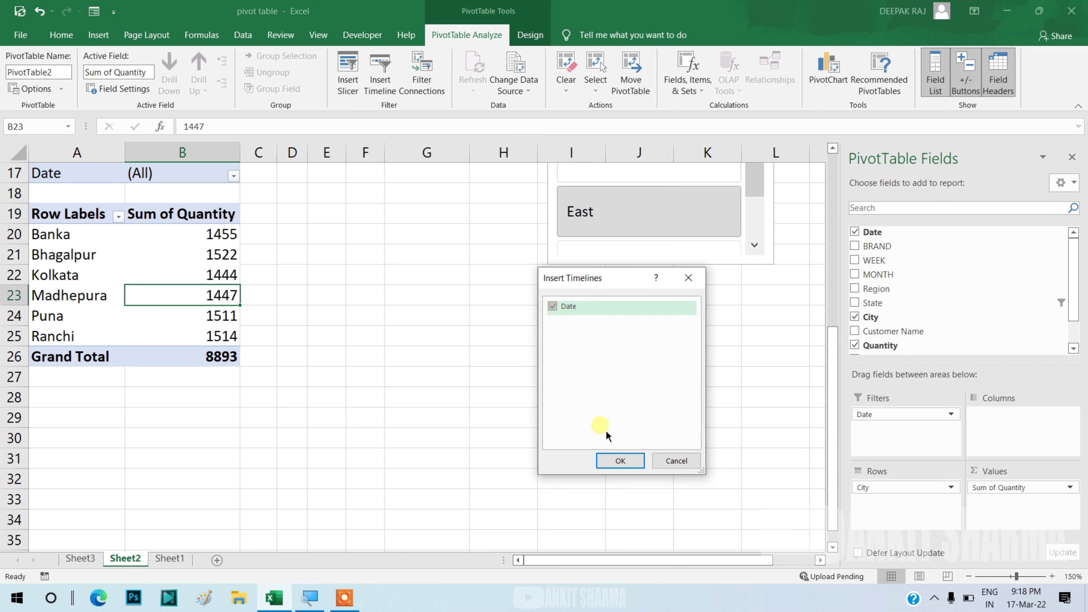
Step: Create the Date timeline, place it below the city pivot table and widen it to 6.03 inches
left_click(617, 469)
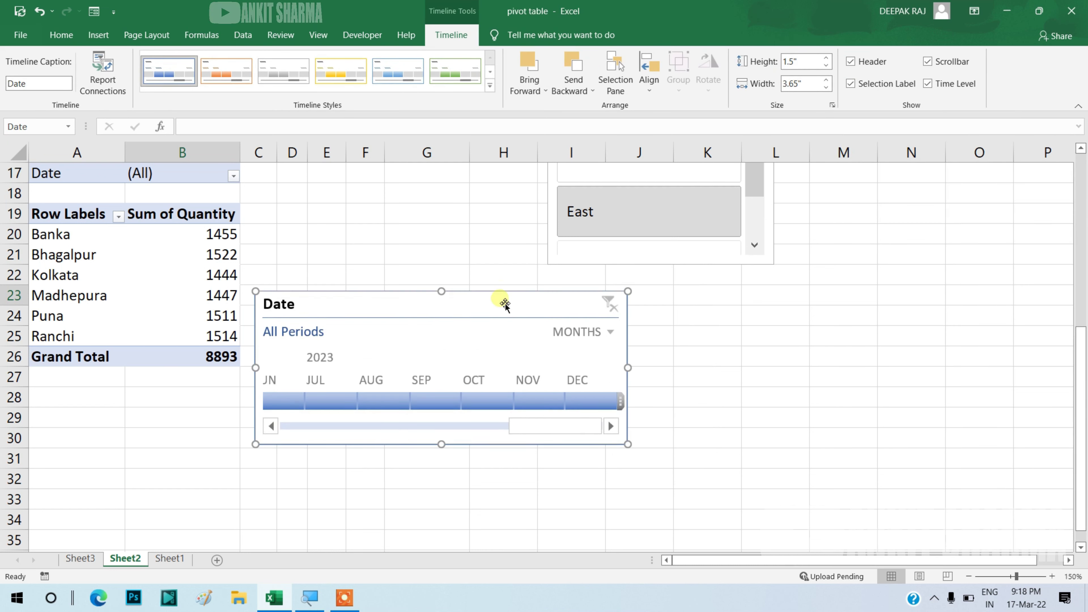
left_click_drag(506, 296, 543, 292)
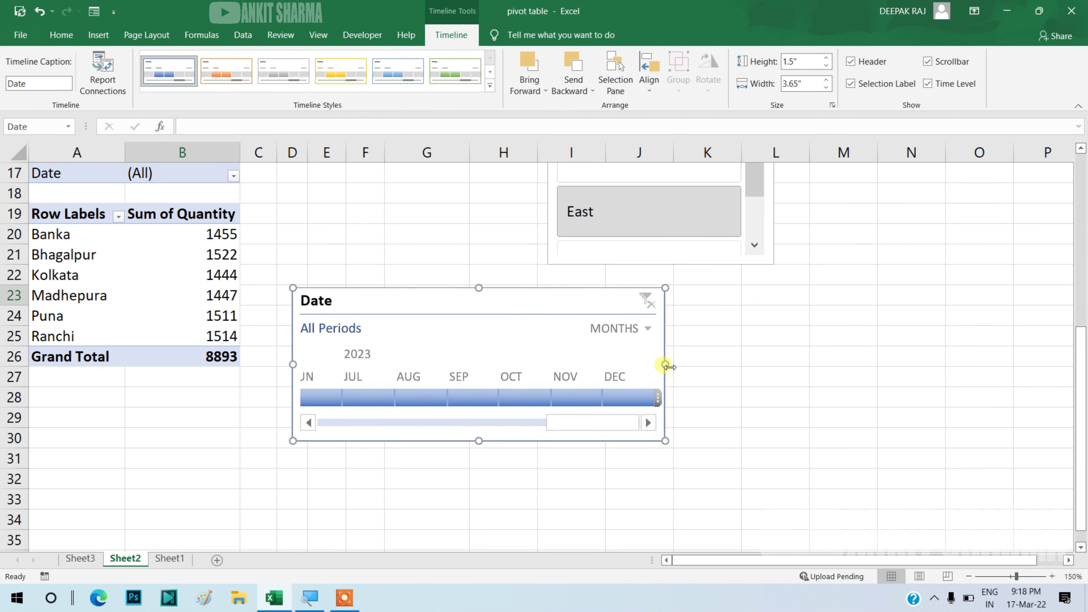
mouse_move(664, 364)
left_mouse_down()
mouse_move(1002, 353)
mouse_move(909, 368)
left_mouse_up()
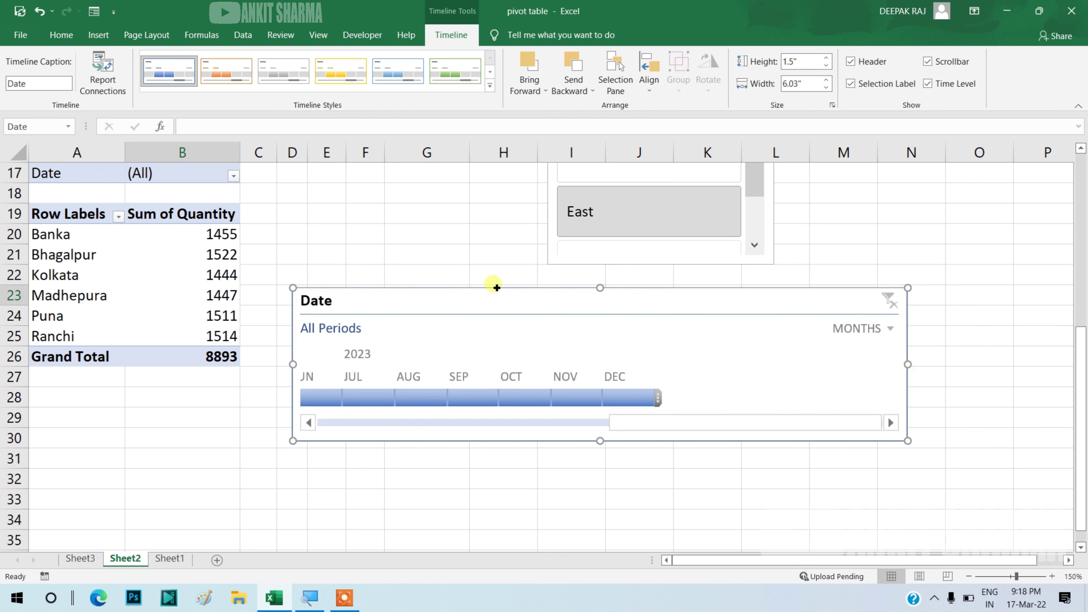
Step: Apply the yellow timeline style and filter the city pivot table to Sep 2023
left_click(245, 76)
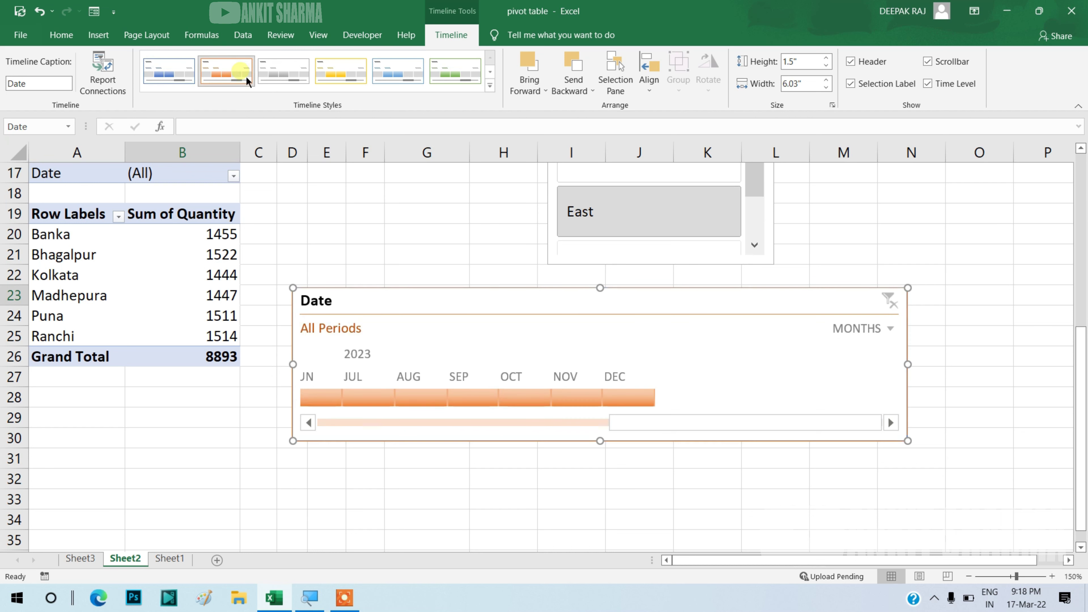
left_click(321, 78)
mouse_move(367, 398)
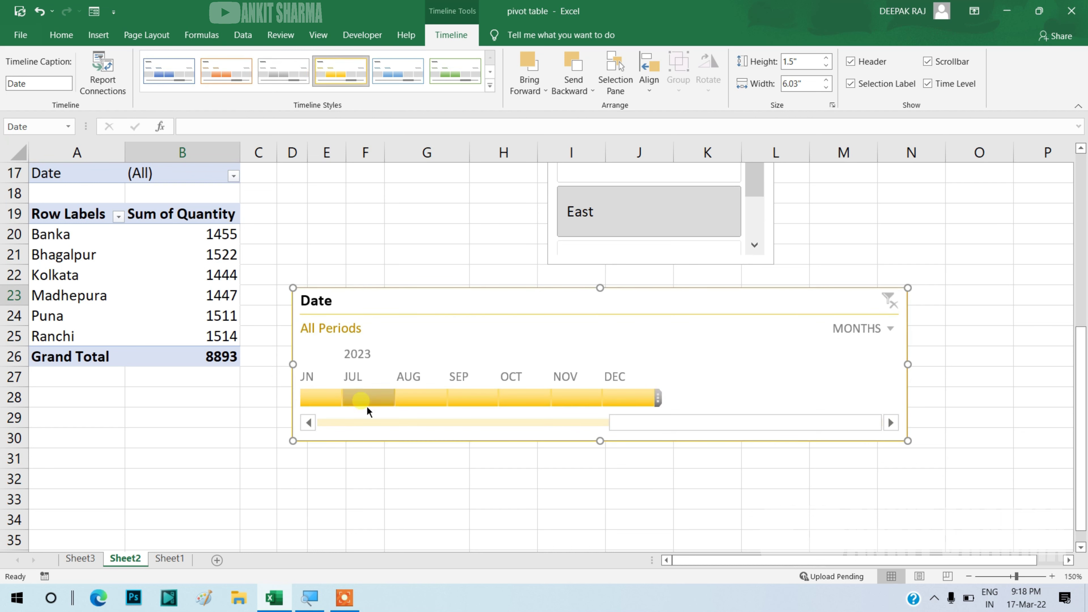
left_click(369, 407)
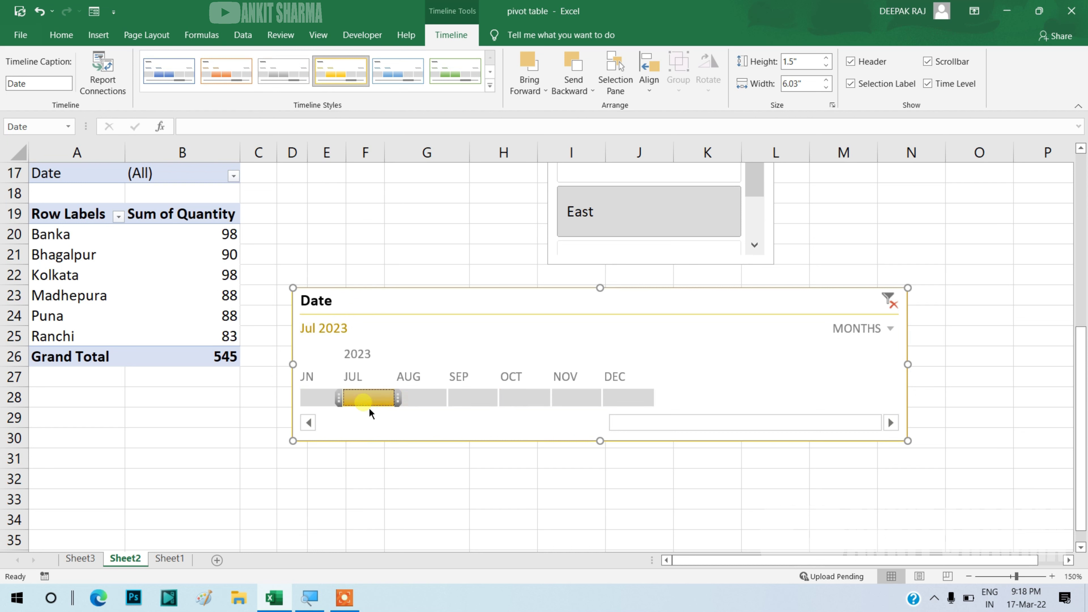
left_click(489, 410)
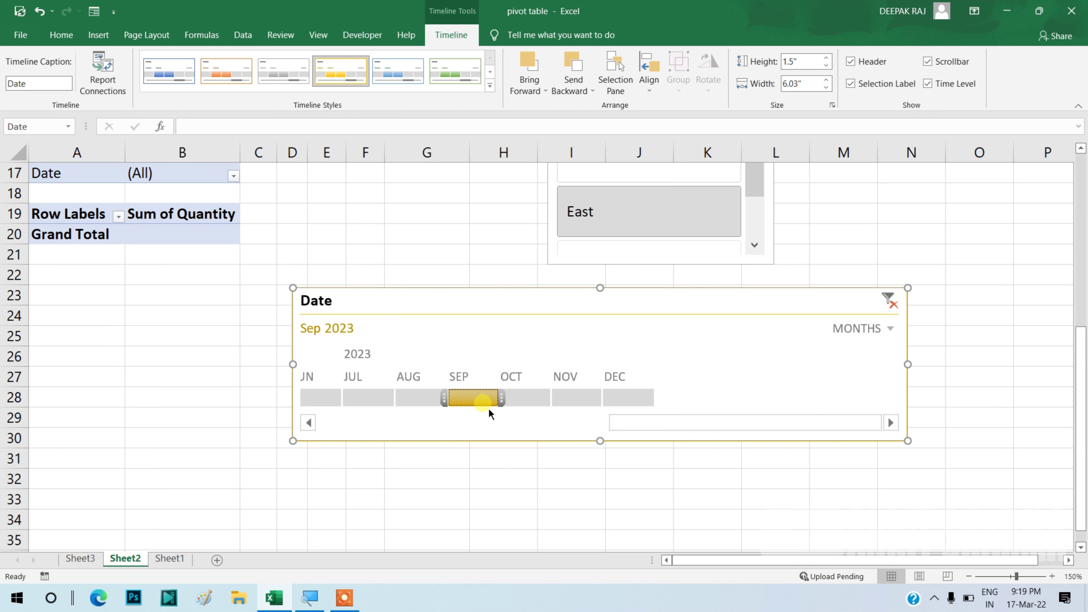
left_click_drag(509, 401, 588, 405)
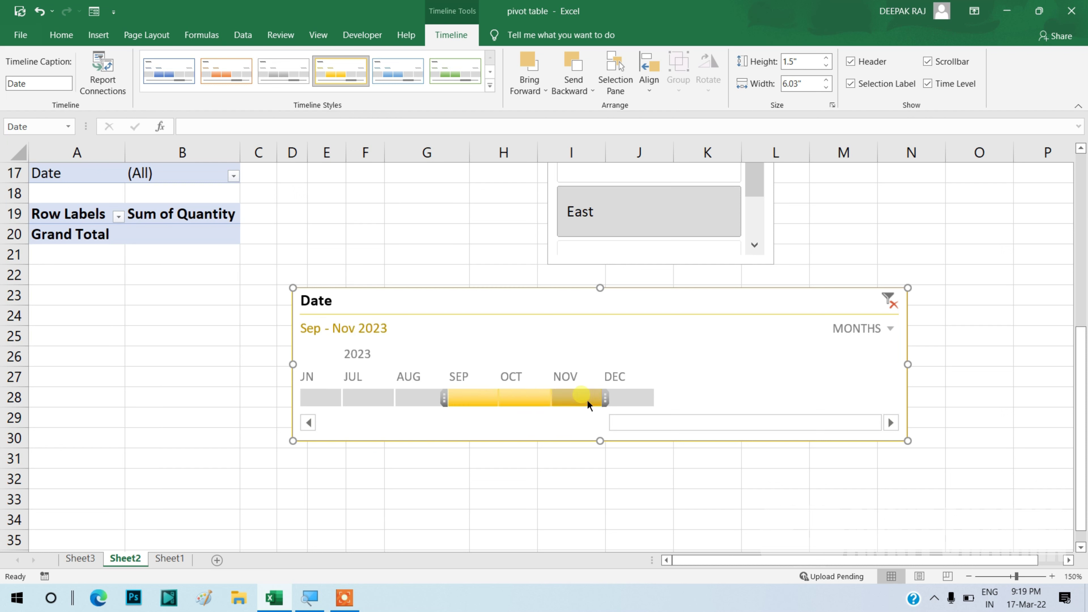
left_click_drag(604, 399, 496, 401)
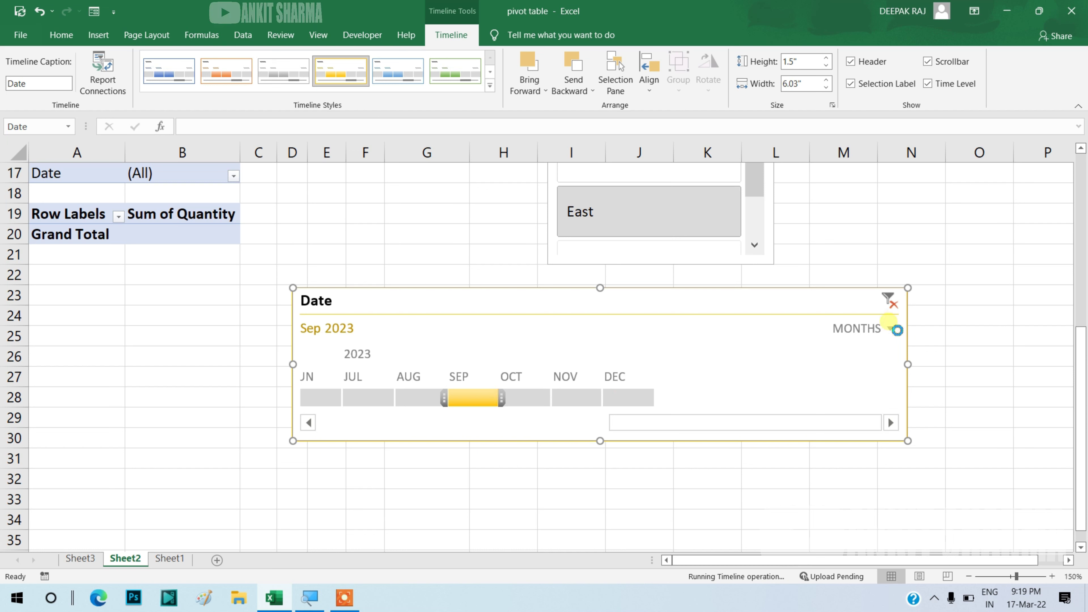
Step: Switch the timeline to DAYS and filter the city pivot table to Aug 23, 2023
left_click(888, 334)
left_click(891, 329)
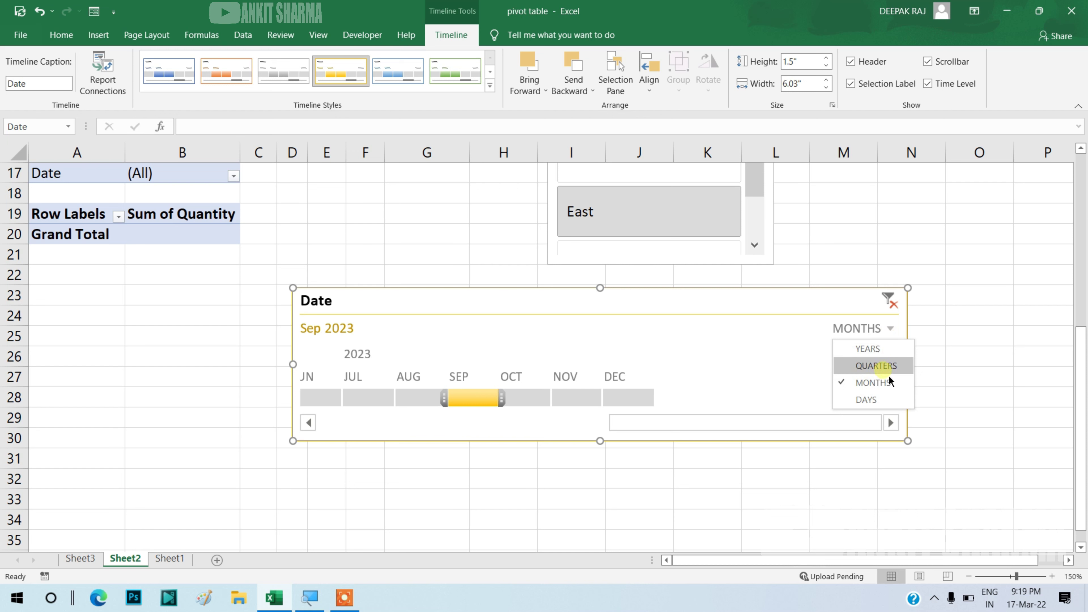
left_click(874, 399)
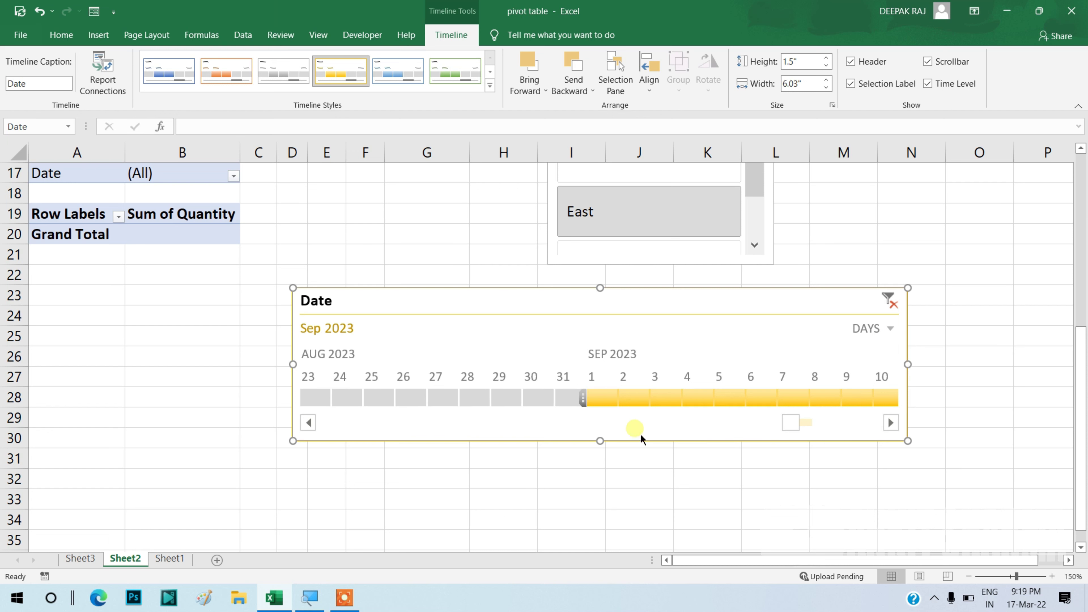
left_click(315, 396)
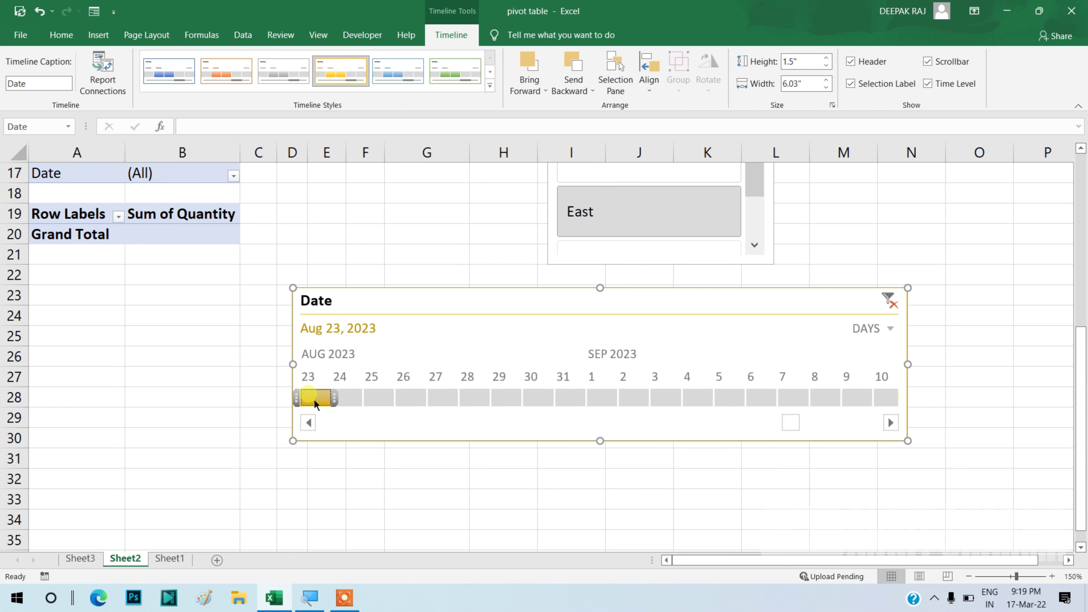
left_click(295, 257)
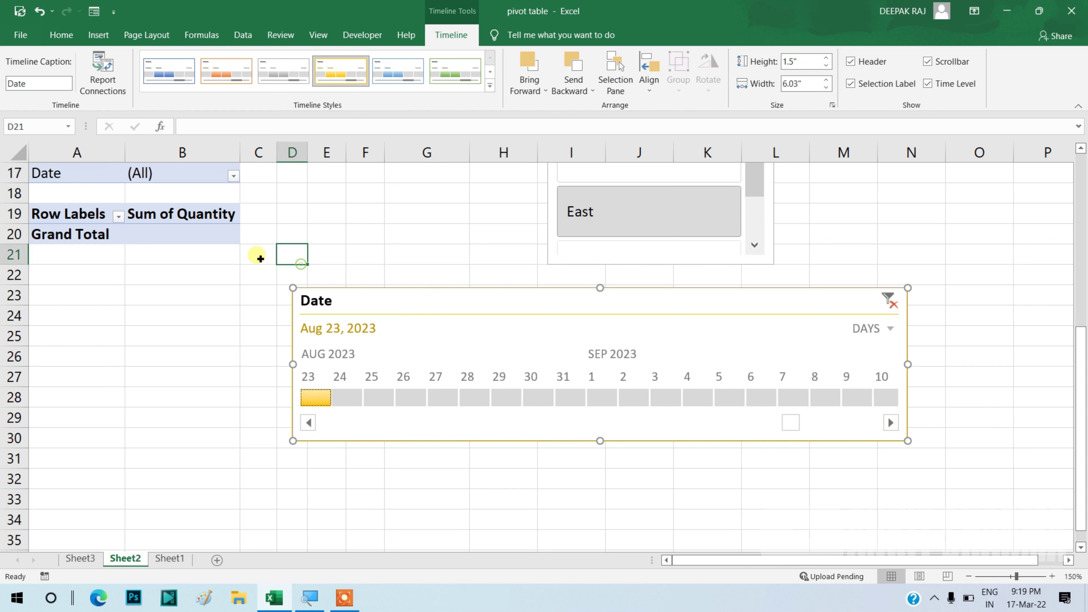
left_click(211, 234)
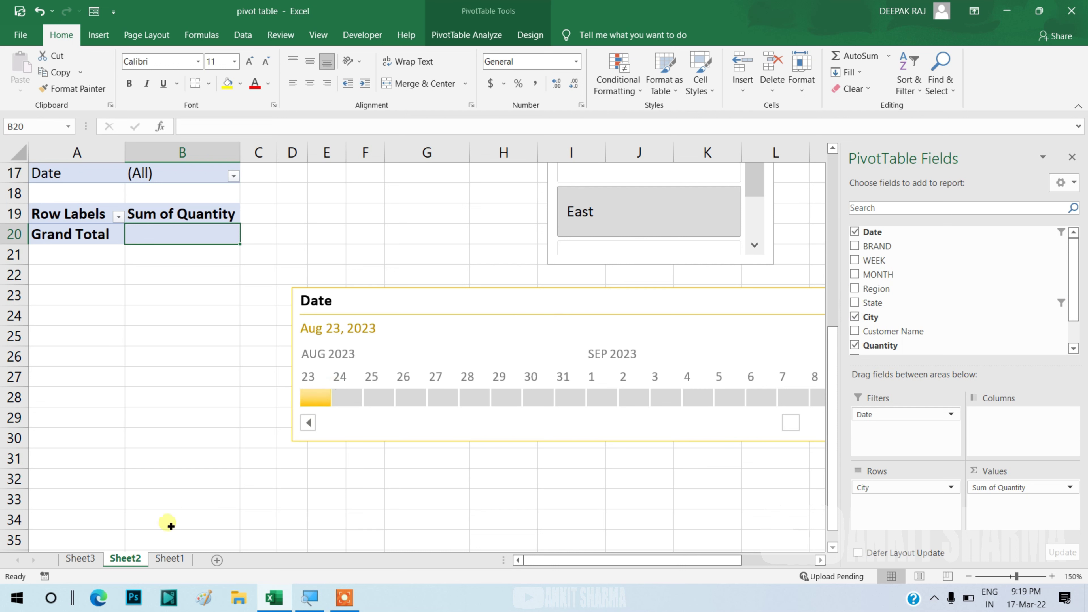
Step: Insert a PivotTable from Sheet1!$A$1:$J$500 on a new worksheet, Sheet4
left_click(170, 559)
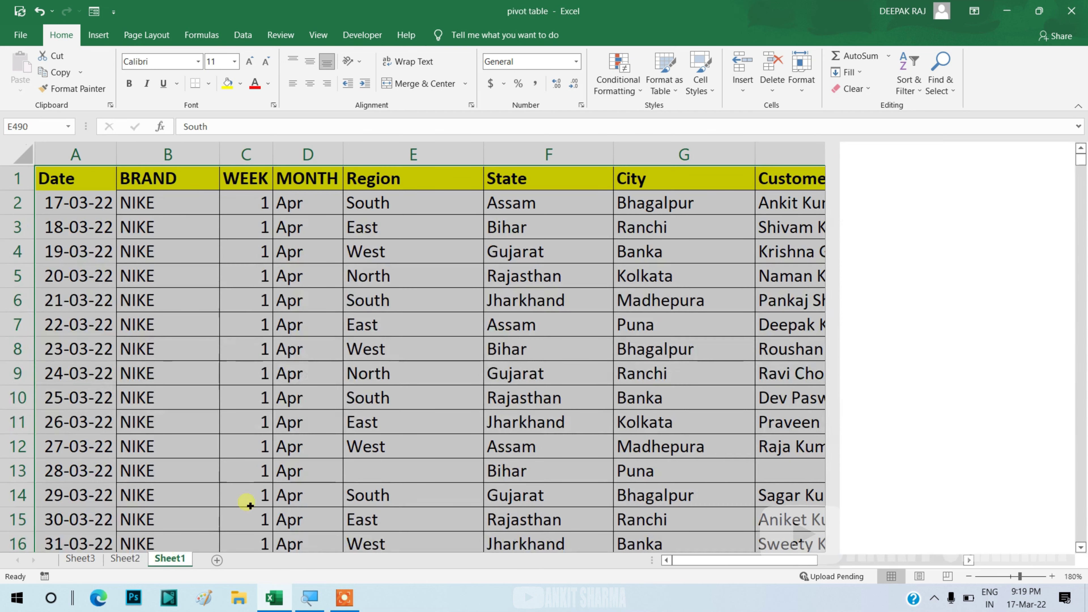
left_click(99, 36)
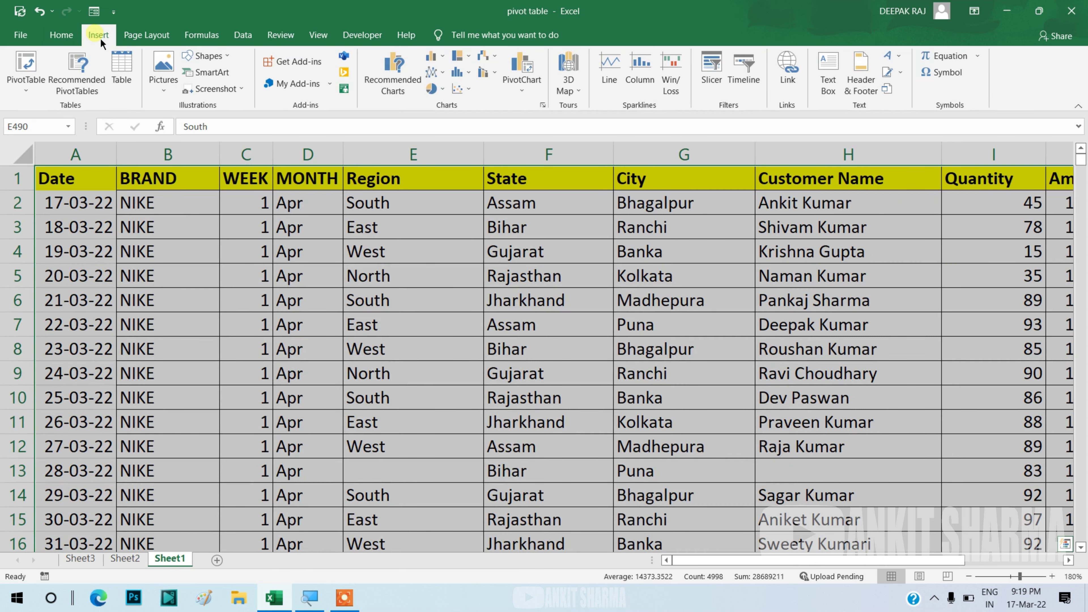
left_click(30, 69)
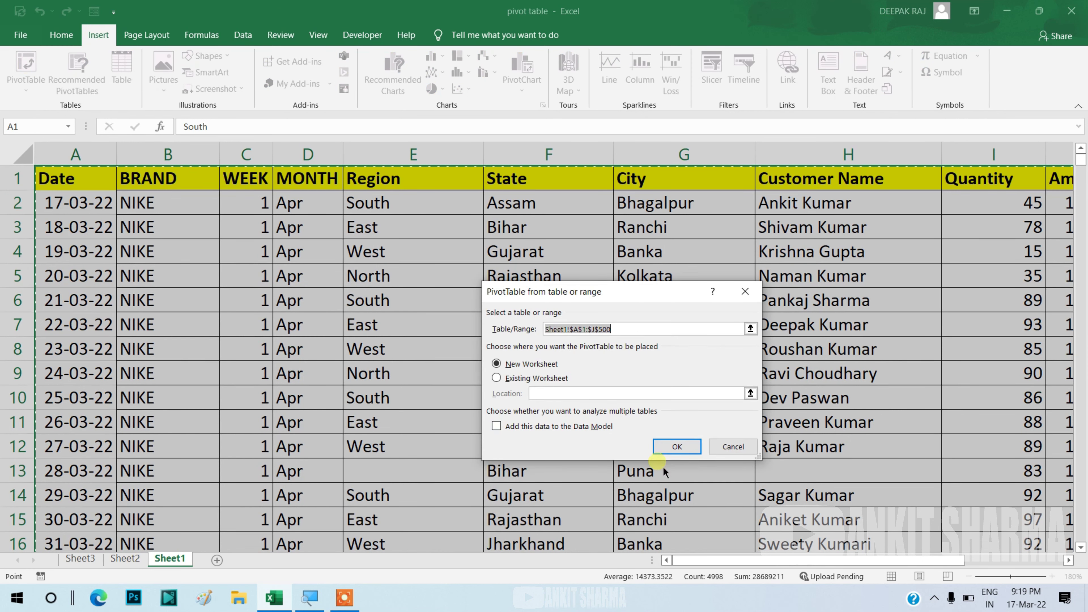
left_click(676, 447)
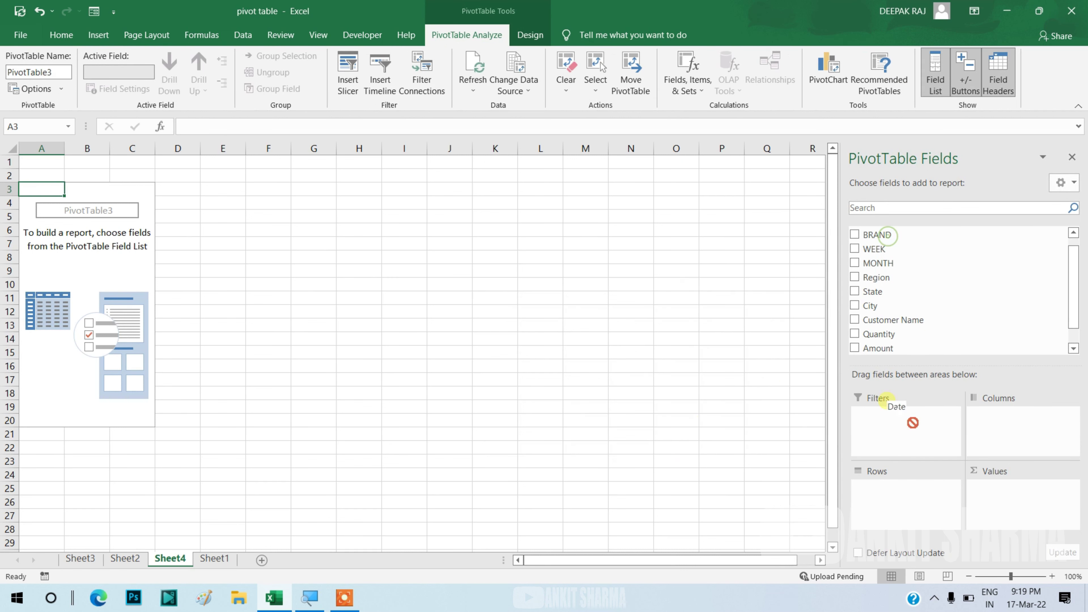
Step: Place Date in Filters, MONTH in Rows and State in Columns, and sum Quantity in Values
left_click_drag(893, 243, 904, 415)
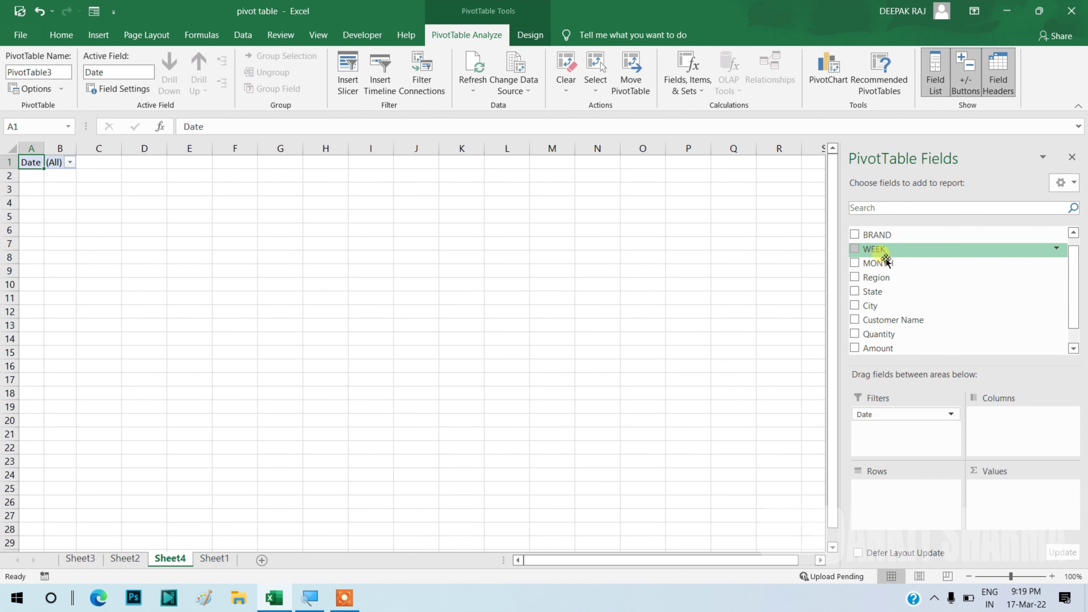
mouse_move(883, 264)
left_mouse_down()
mouse_move(881, 452)
mouse_move(895, 514)
left_mouse_up()
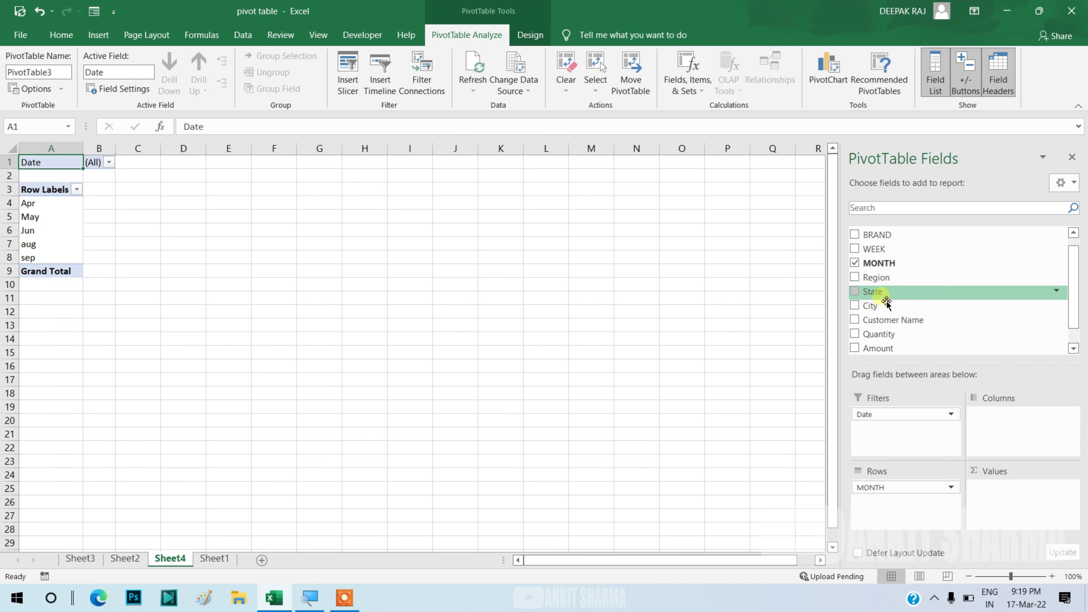
left_click_drag(885, 298, 992, 437)
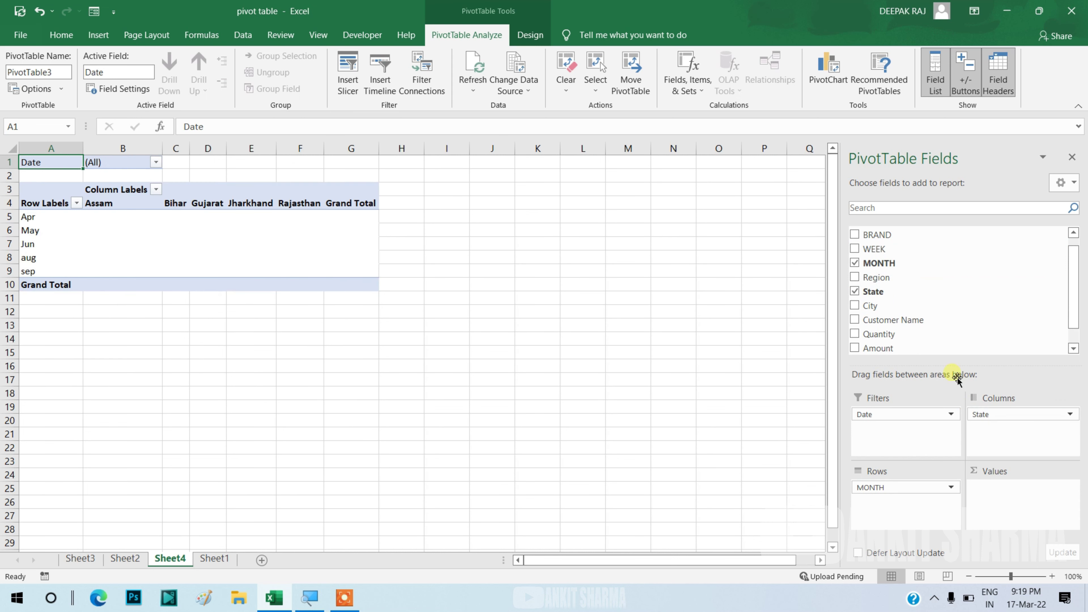
mouse_move(878, 334)
left_mouse_down()
mouse_move(1013, 503)
mouse_move(999, 495)
left_mouse_up()
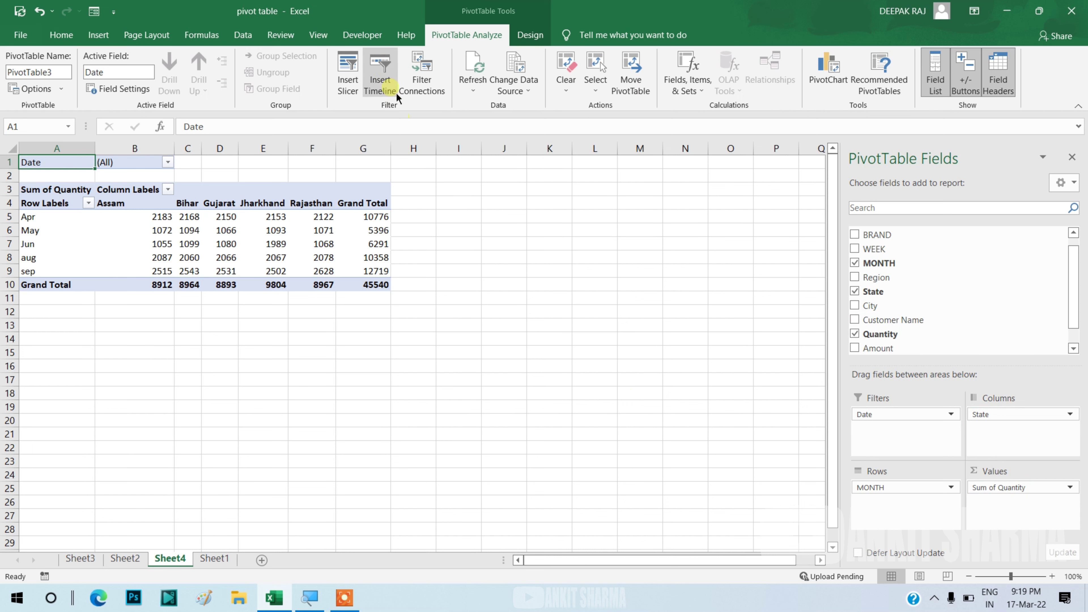
Step: Insert a Date timeline for PivotTable3 and filter it to Jul 2023
left_click(379, 73)
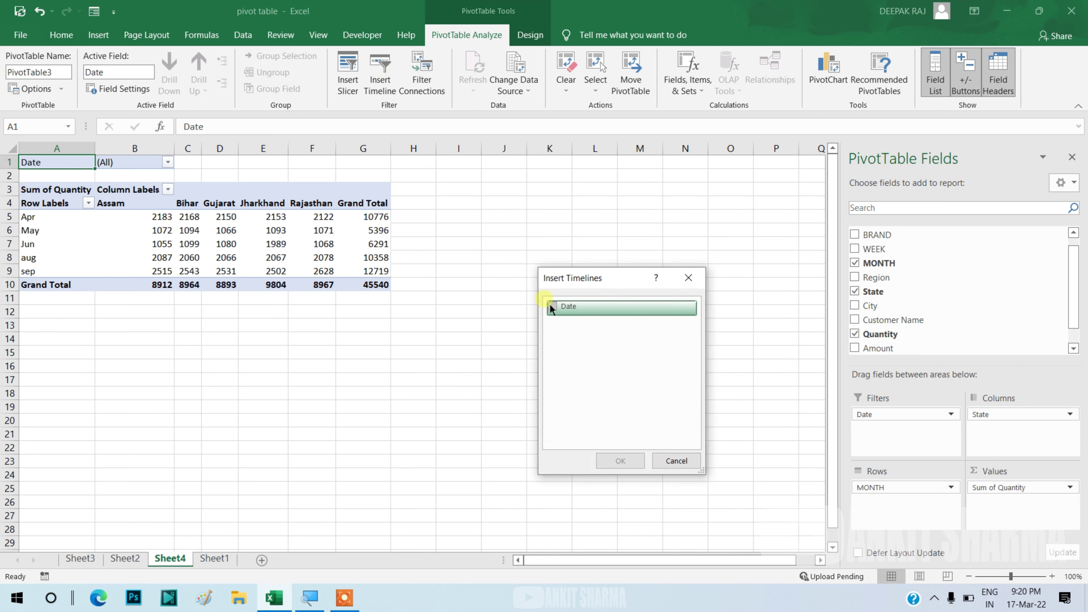
left_click(552, 306)
left_click(620, 463)
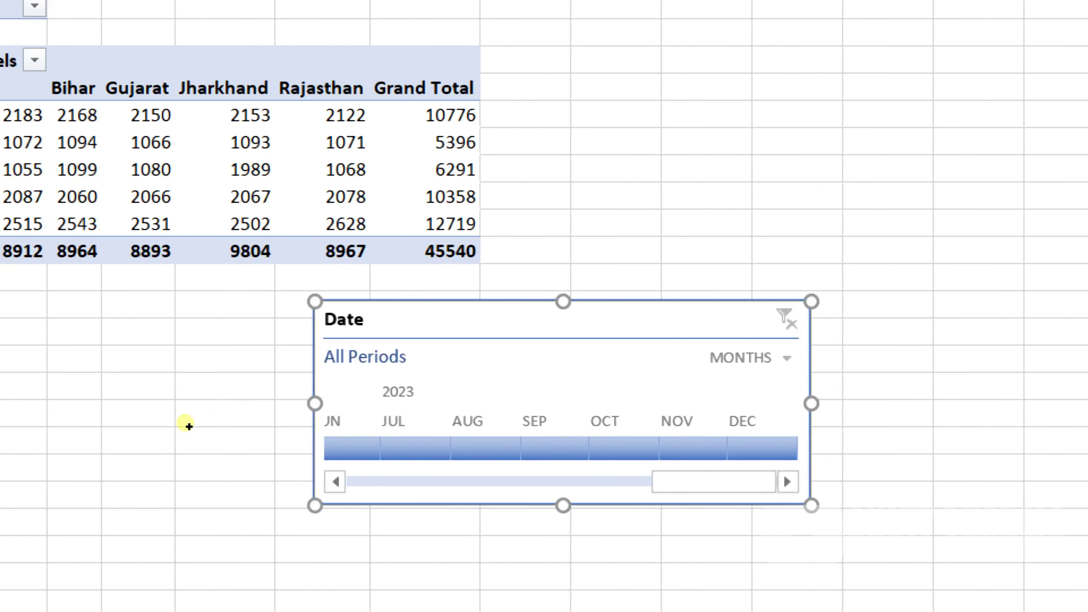
left_click(337, 389)
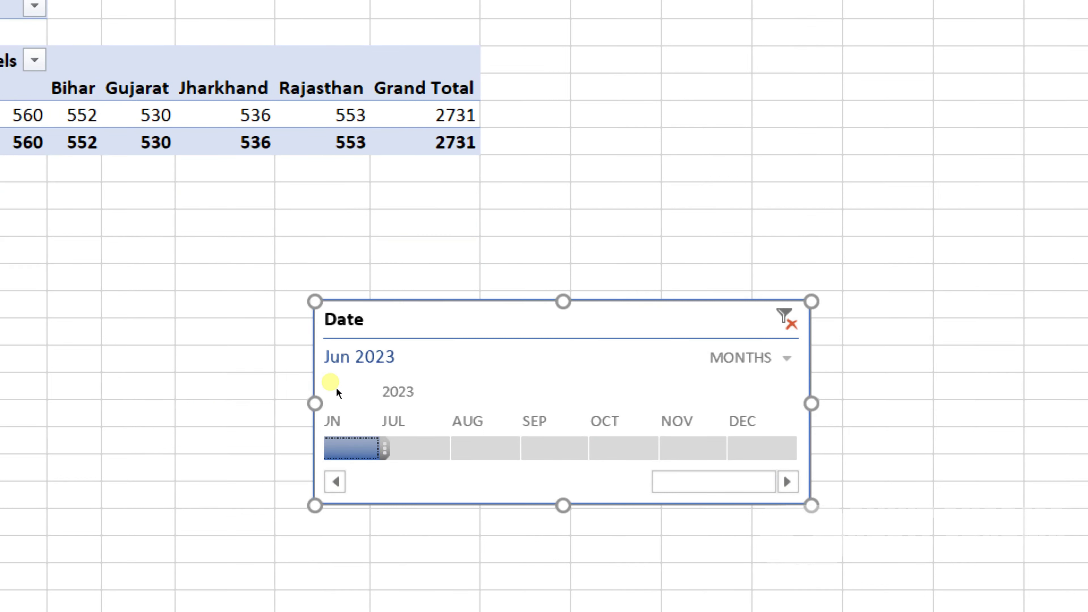
left_click(367, 389)
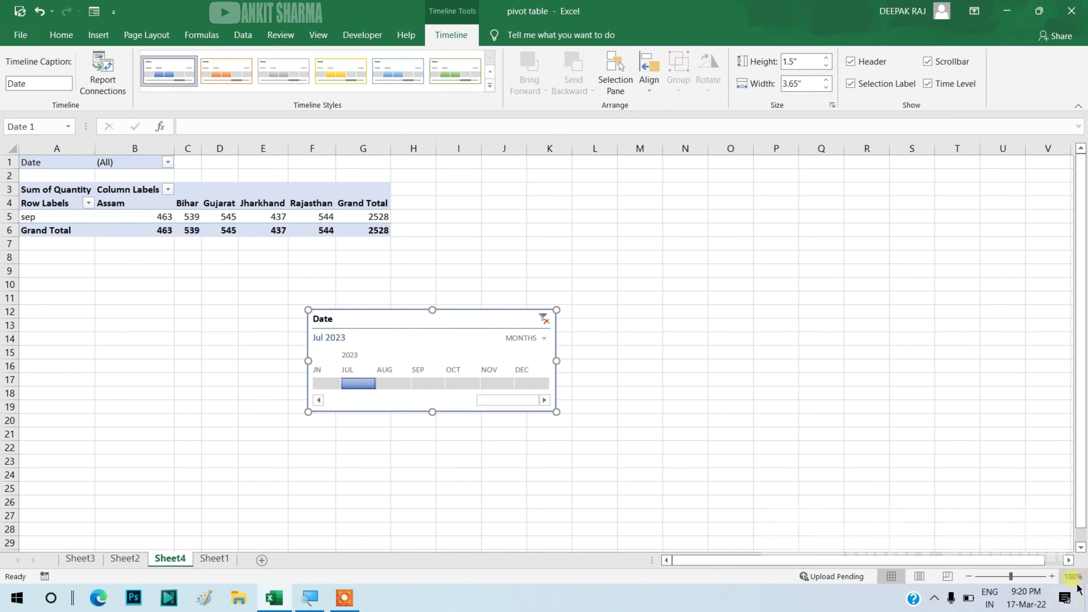
Step: Filter the timeline to Oct–Dec 2023 (Q4) and move it up to about row 8
left_click(1051, 576)
left_click(1051, 576)
left_click(1052, 576)
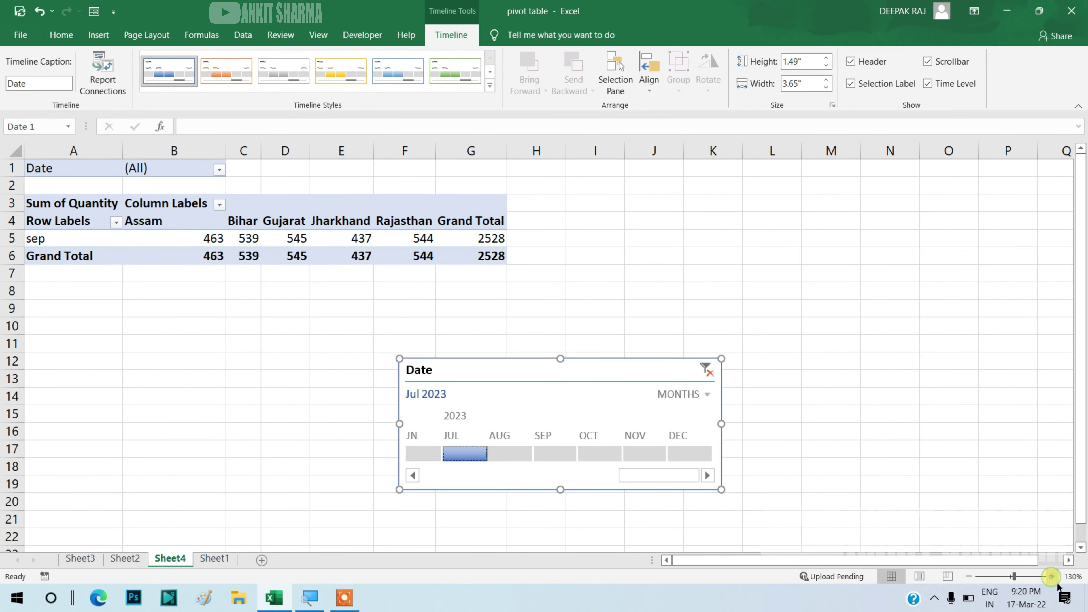
left_click(608, 461)
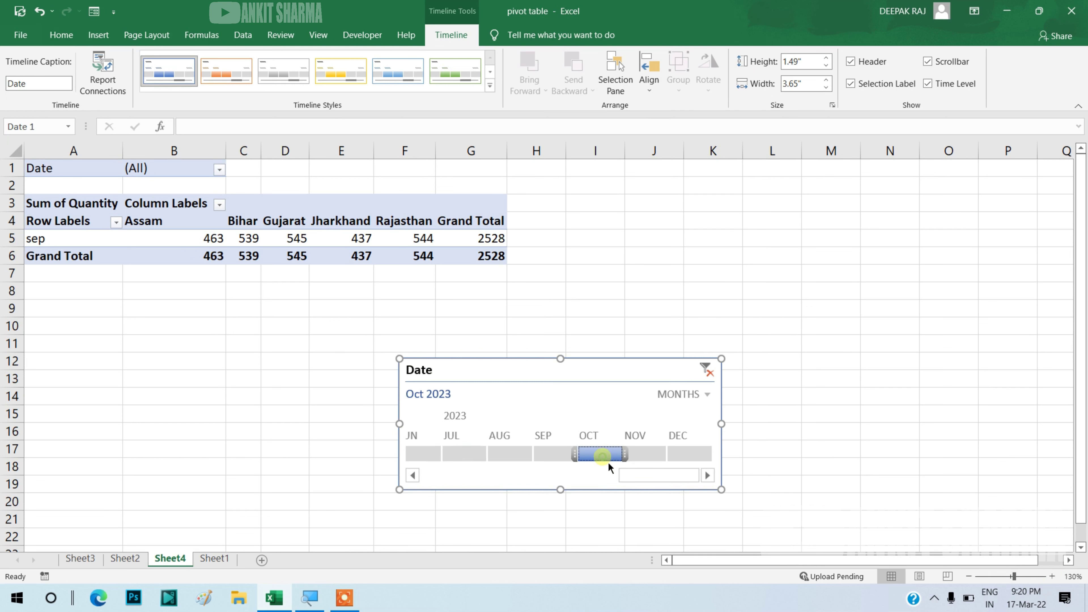
left_click(698, 456, "shift")
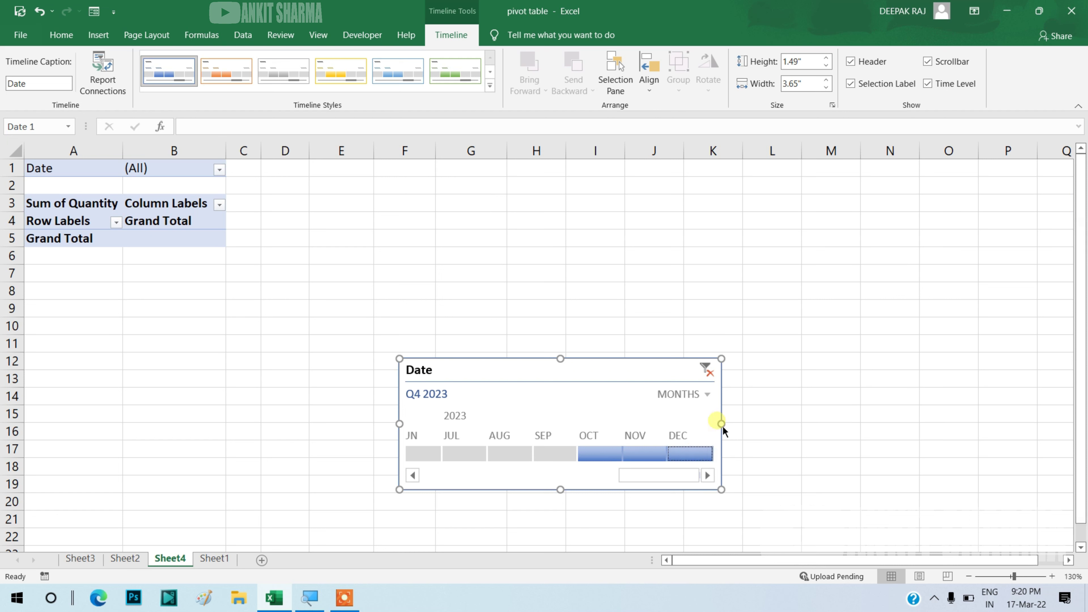
left_click(658, 453)
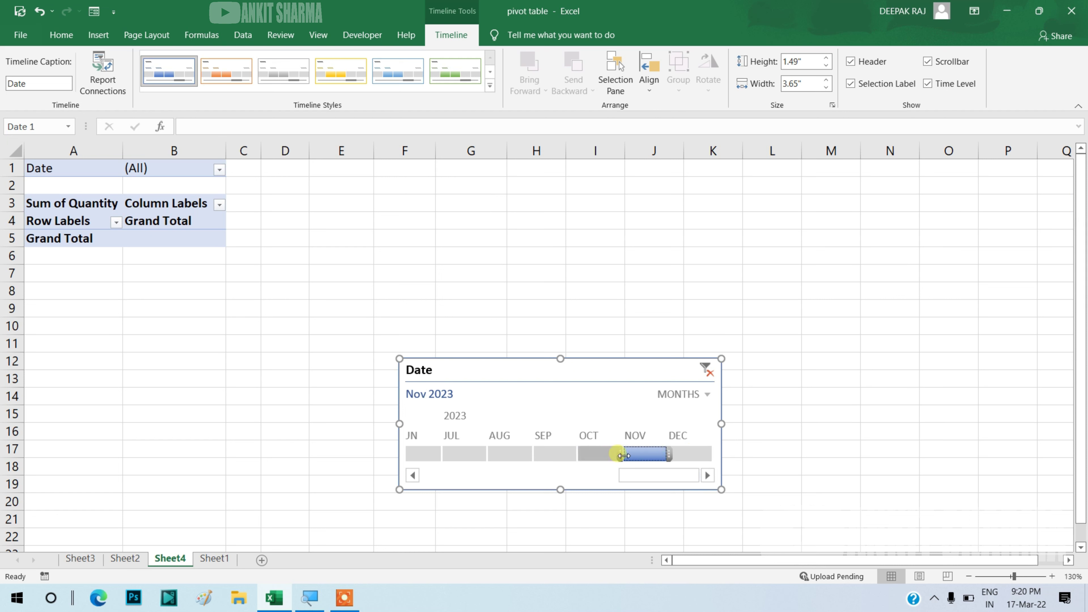
left_click_drag(624, 455, 585, 455)
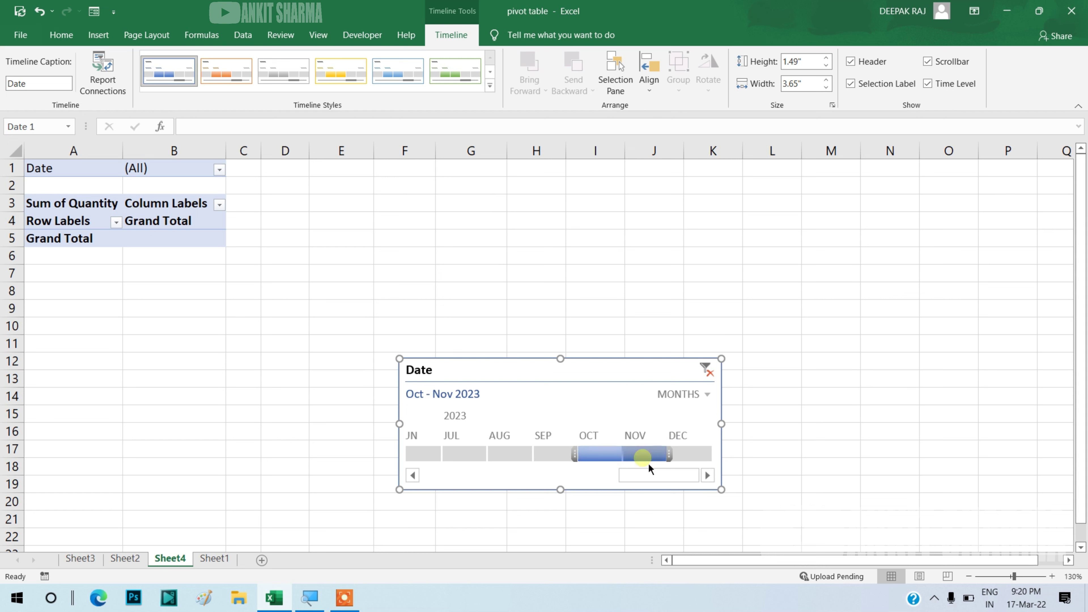
left_click_drag(673, 460, 714, 455)
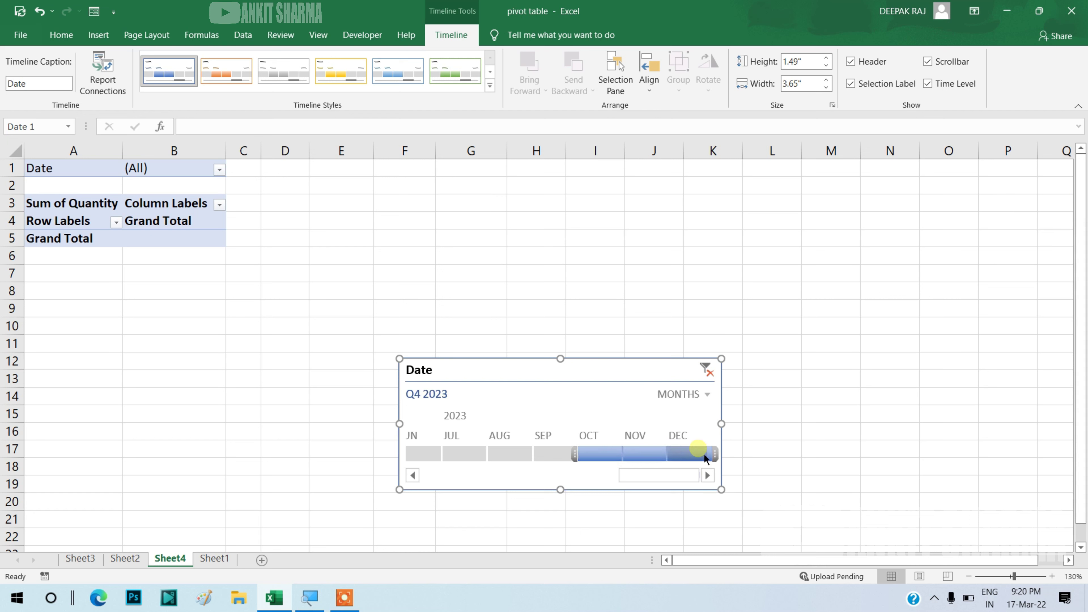
left_click_drag(674, 380, 691, 318)
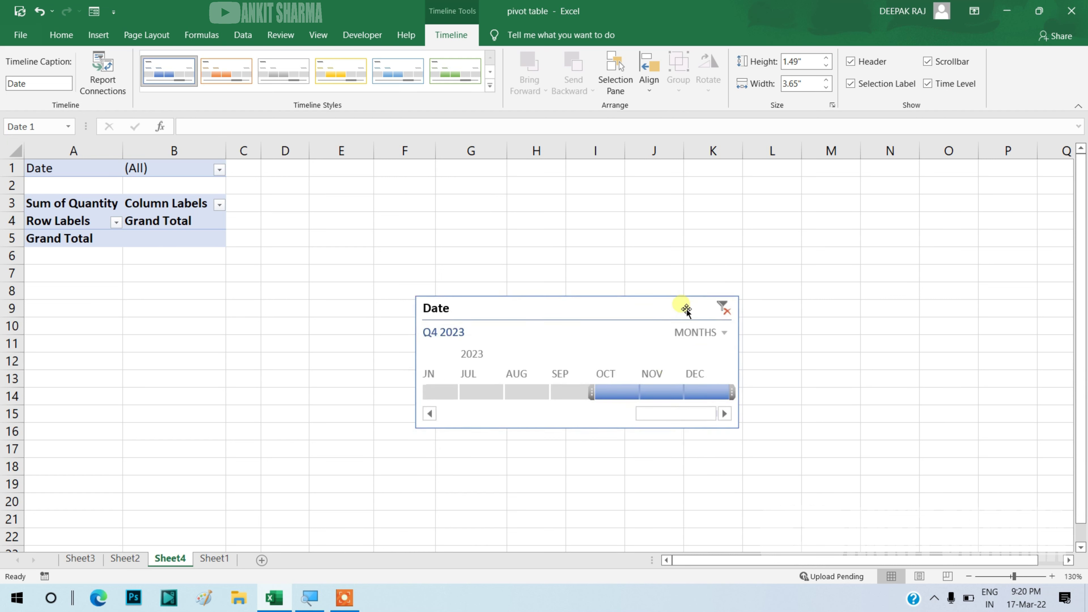
Step: Switch the timeline to QUARTERS and filter PivotTable3 to Q2 2022
left_click(715, 339)
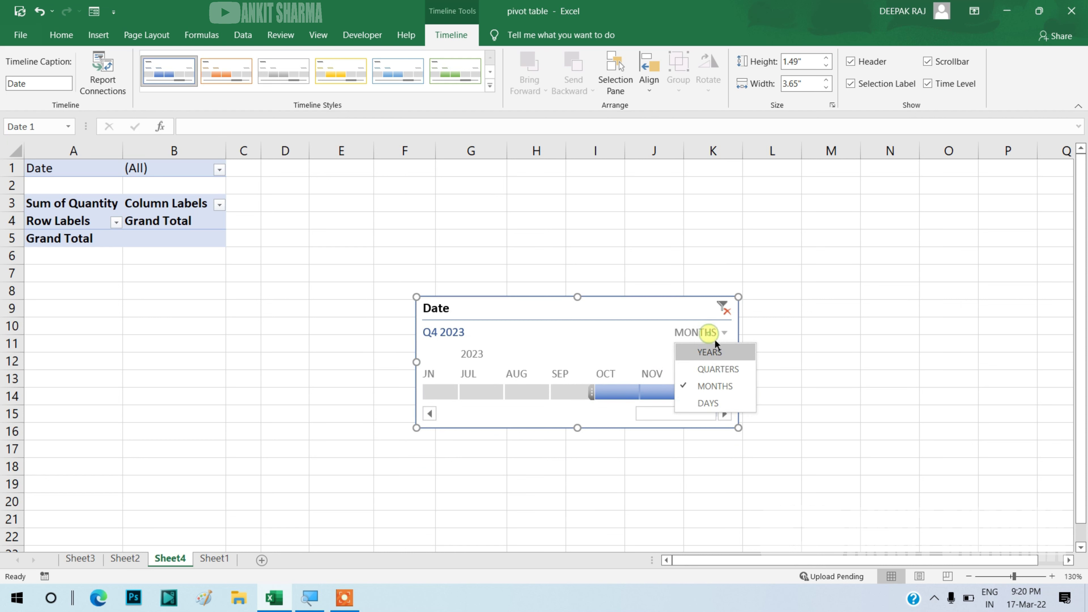
left_click(718, 369)
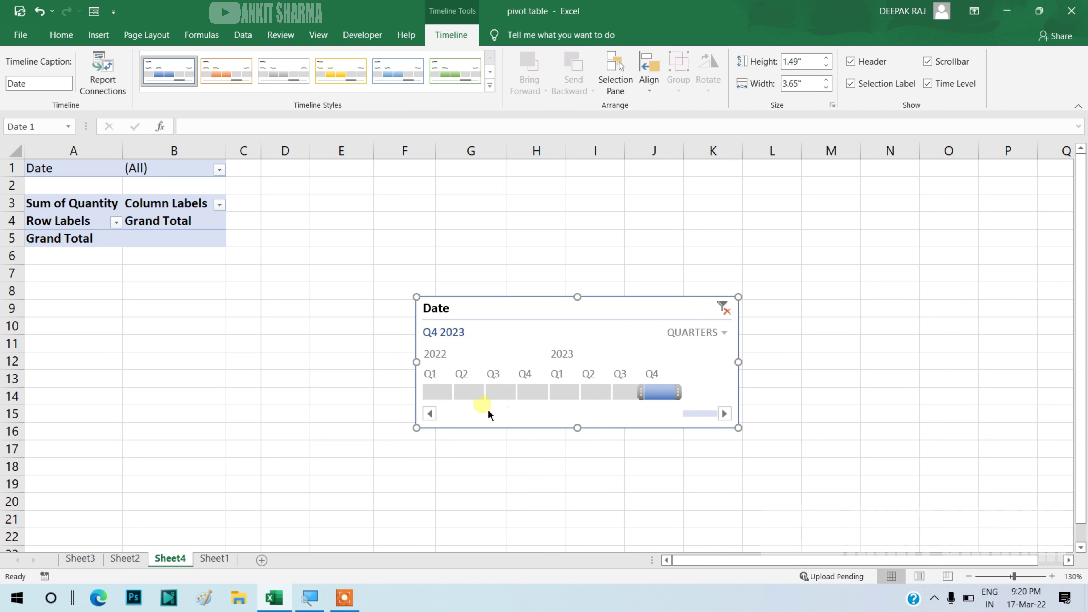
left_click(443, 393)
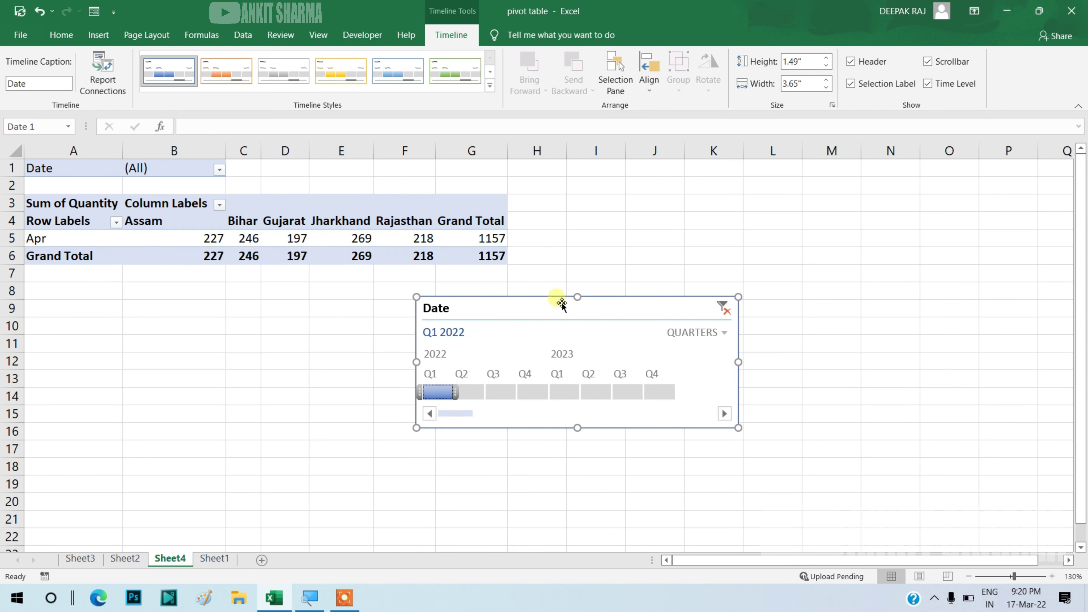
left_click(478, 392)
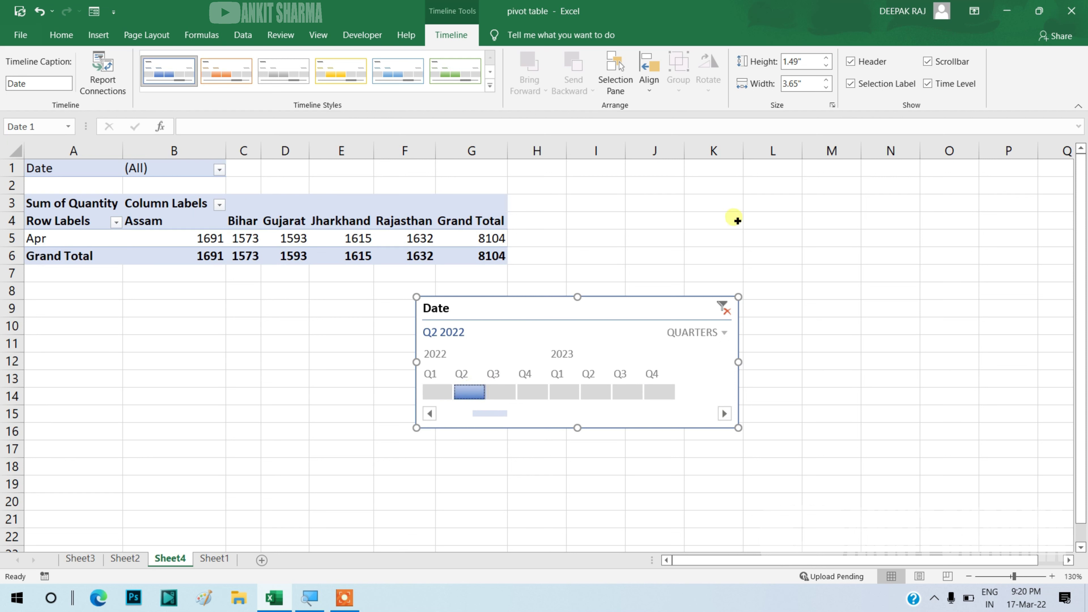
Step: Resize the Date timeline to about 4.79 by 1.61 inches
left_click(827, 58)
left_click(827, 57)
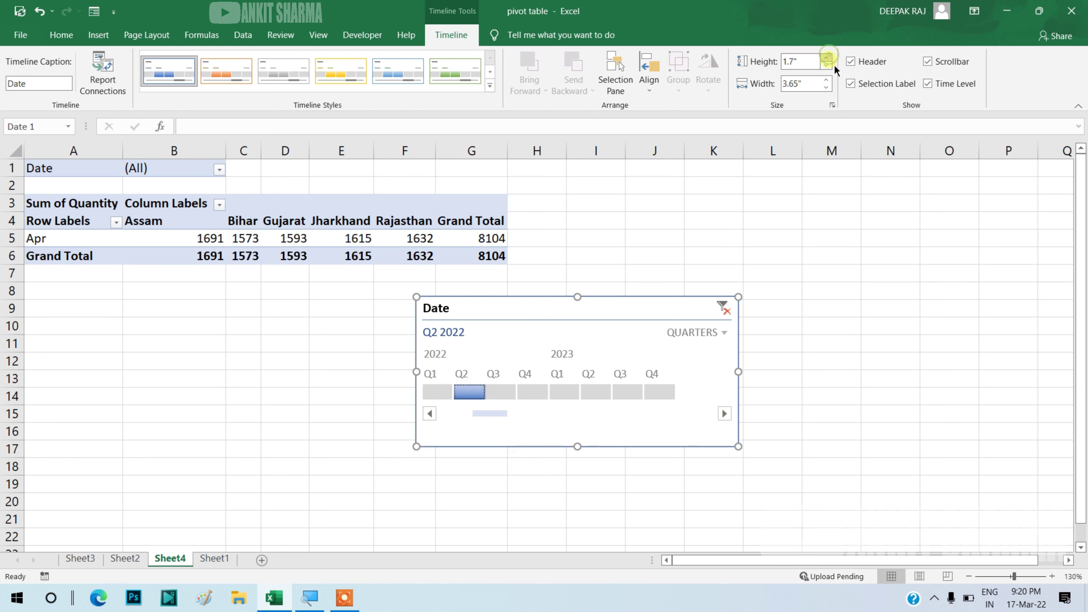
left_click(827, 65)
left_click(827, 64)
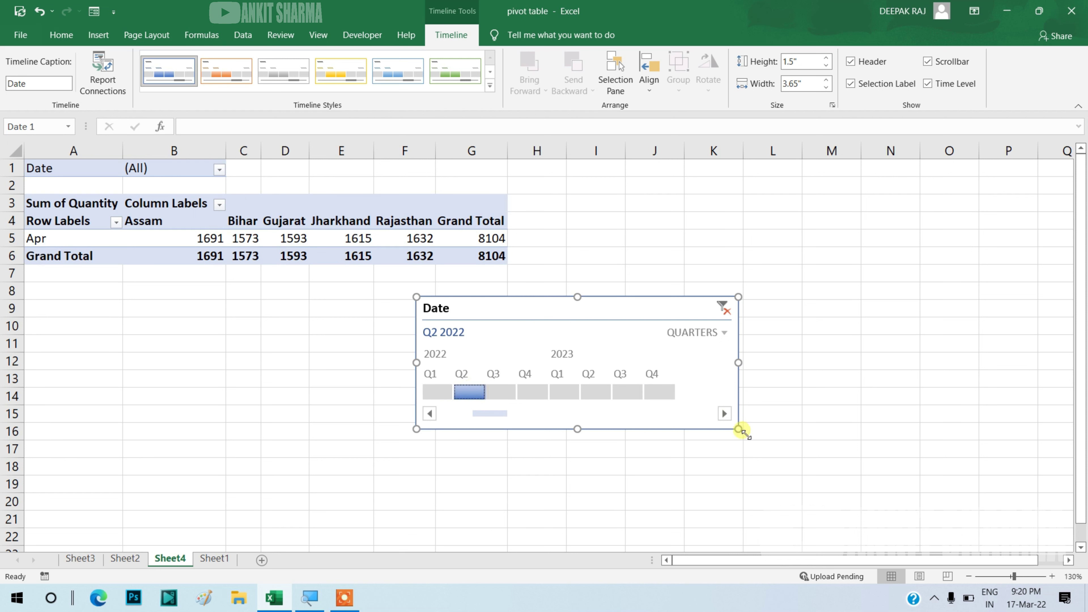
left_click_drag(738, 429, 840, 438)
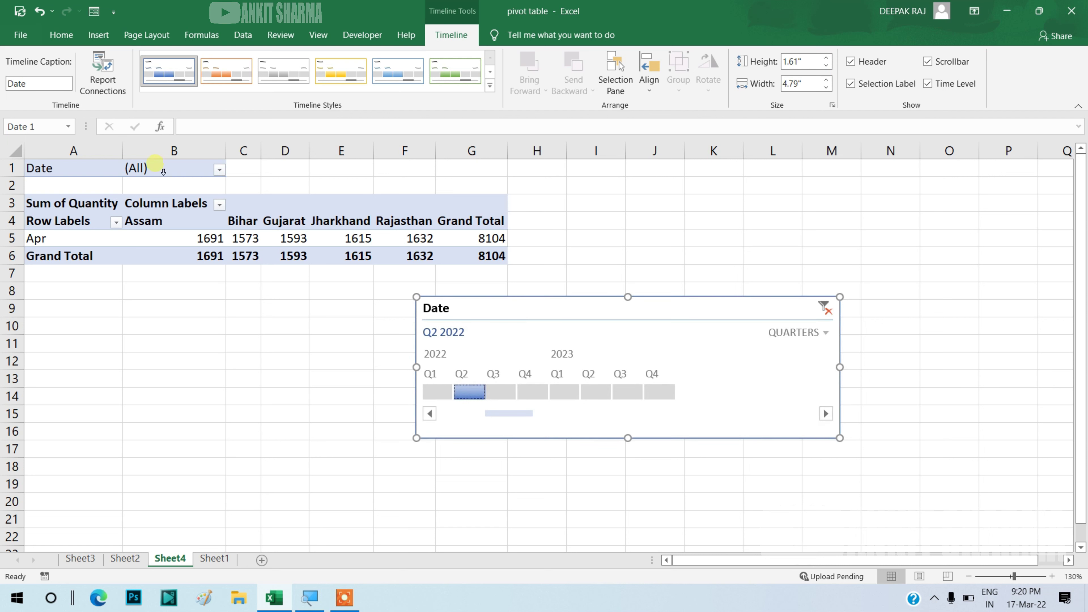
left_click(118, 95)
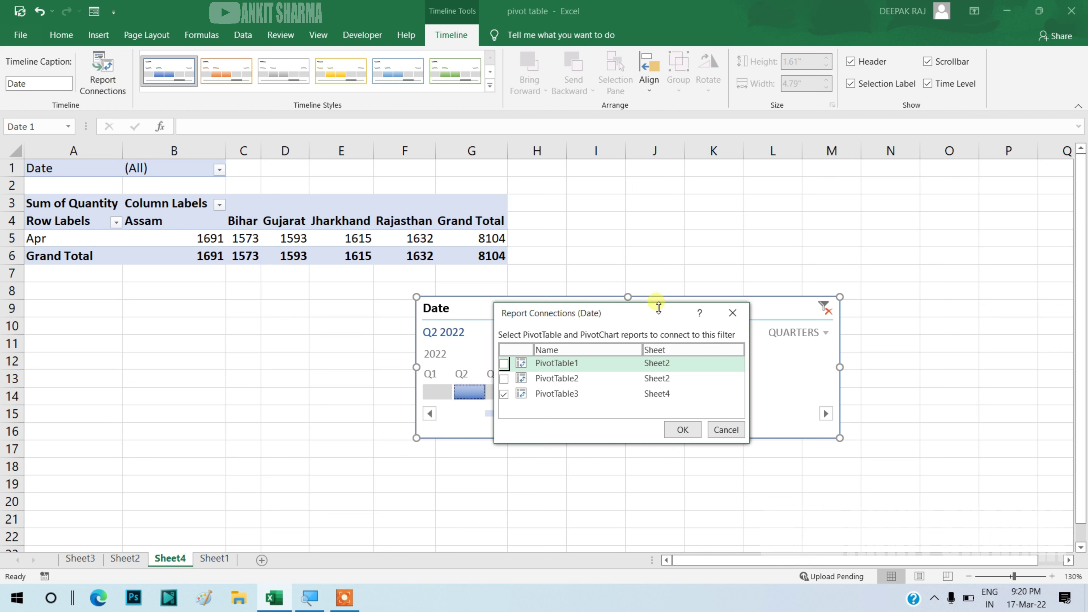
left_click(740, 321)
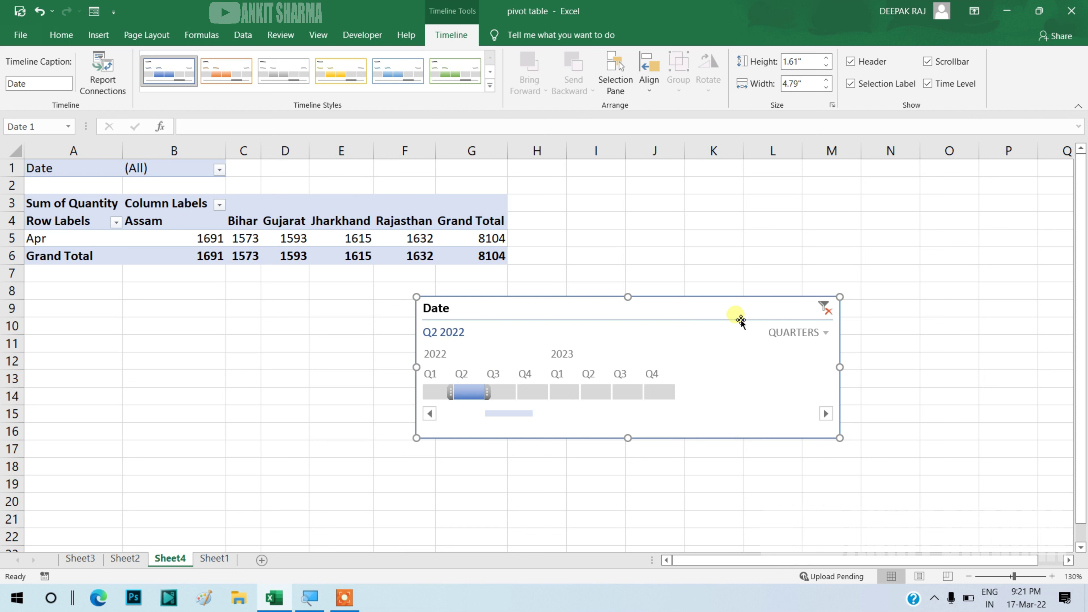